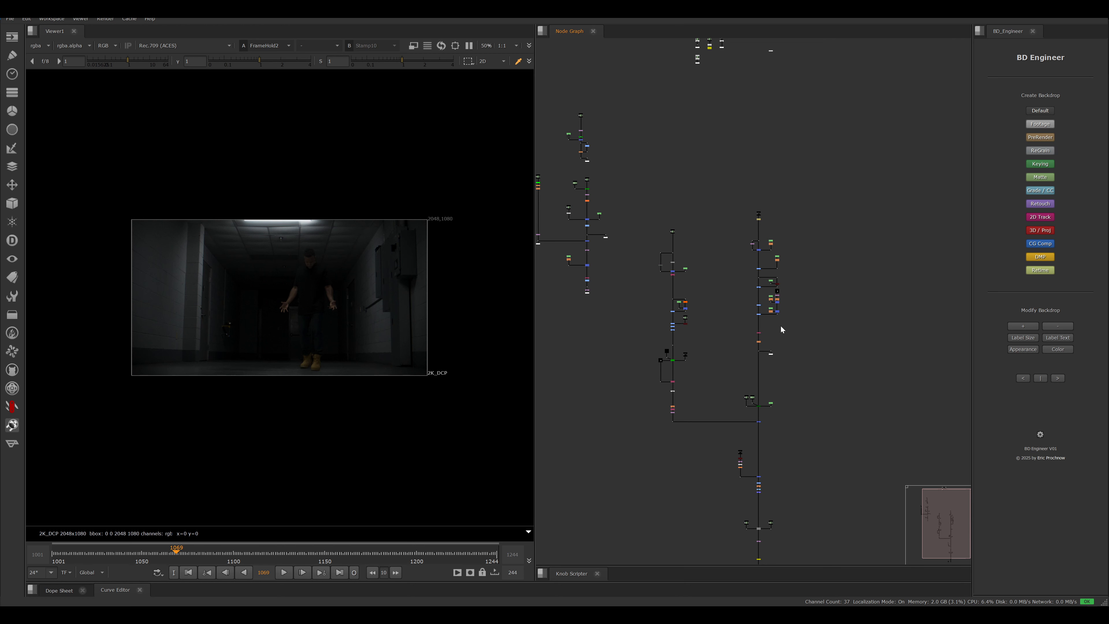
# - Look over the script's separate node branches and the source nodes above them
pyautogui.moveTo(644, 277); pyautogui.dragTo(724, 302, button='middle')
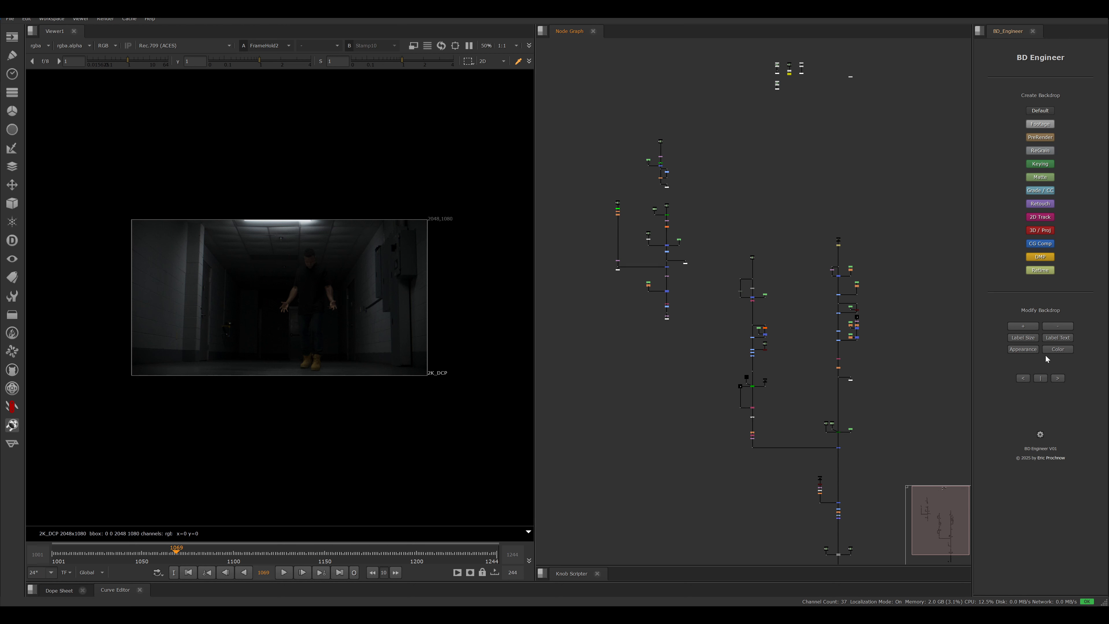
pyautogui.moveTo(819, 331); pyautogui.dragTo(771, 335, button='middle')
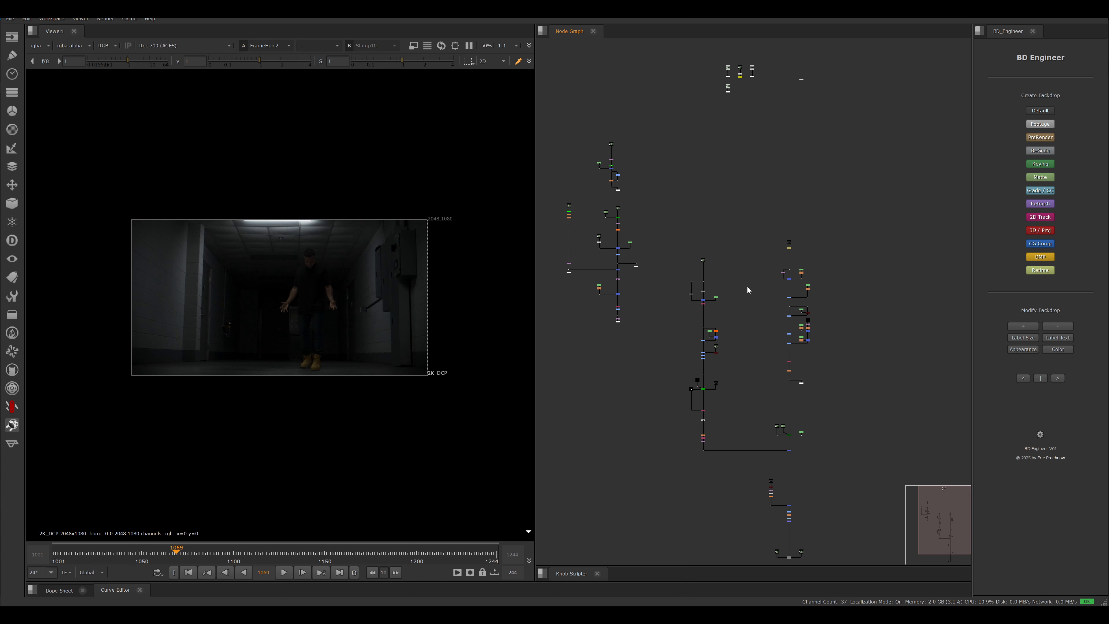
pyautogui.moveTo(724, 285); pyautogui.dragTo(690, 213, button='middle')
pyautogui.moveTo(681, 389); pyautogui.dragTo(656, 351, button='middle')
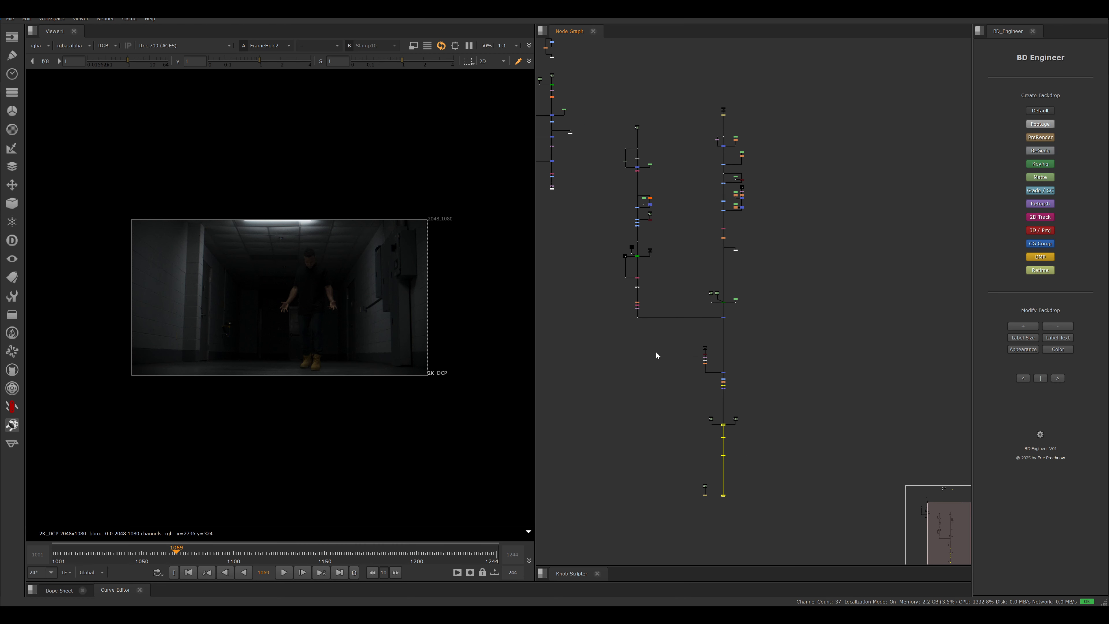
pyautogui.moveTo(694, 222); pyautogui.dragTo(759, 347, button='middle')
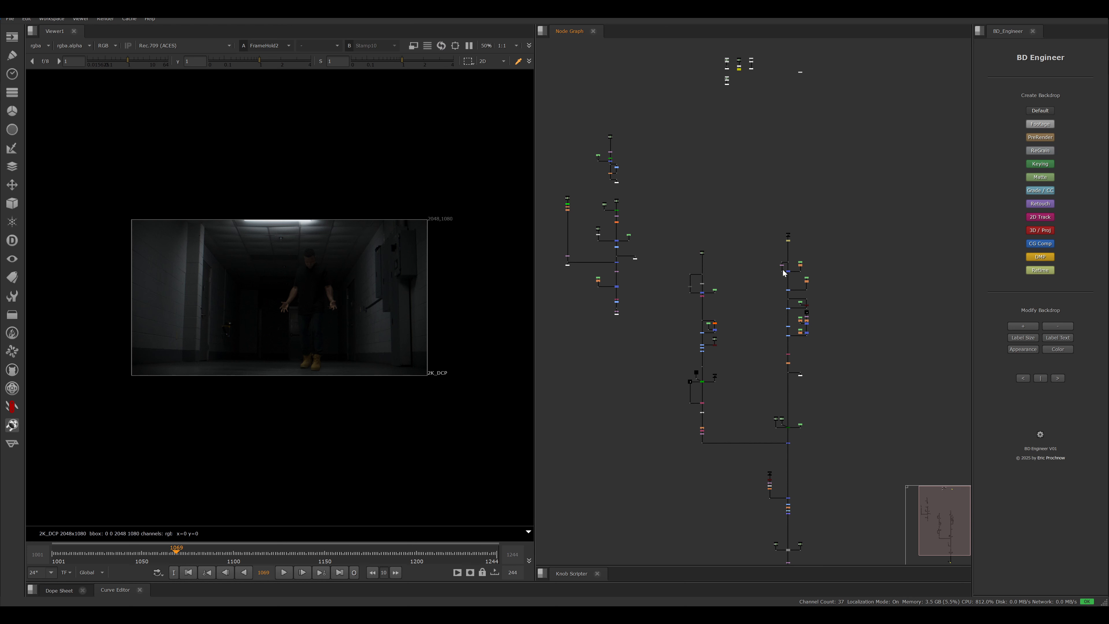
pyautogui.scroll(2, 759, 275)
pyautogui.moveTo(726, 298); pyautogui.dragTo(676, 308, button='middle')
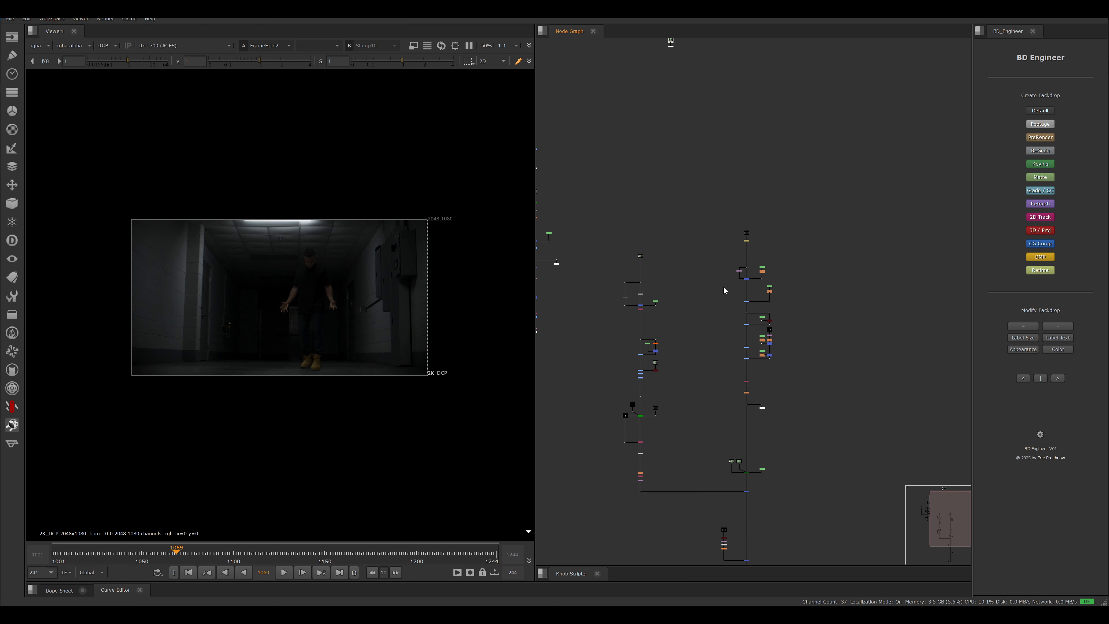
# - Create a Footage backdrop around the source nodes at the head of the script, keeping the default title
pyautogui.moveTo(790, 233); pyautogui.dragTo(917, 285, button='middle')
pyautogui.moveTo(665, 280); pyautogui.dragTo(629, 377, button='middle')
pyautogui.moveTo(695, 132); pyautogui.dragTo(882, 218)
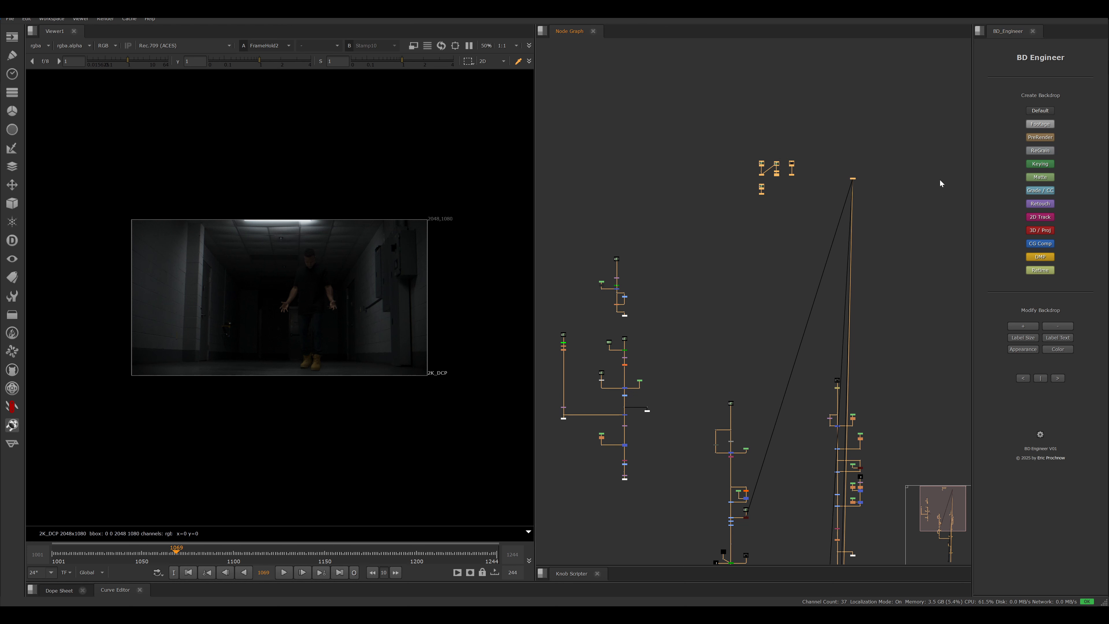
pyautogui.click(1042, 126)
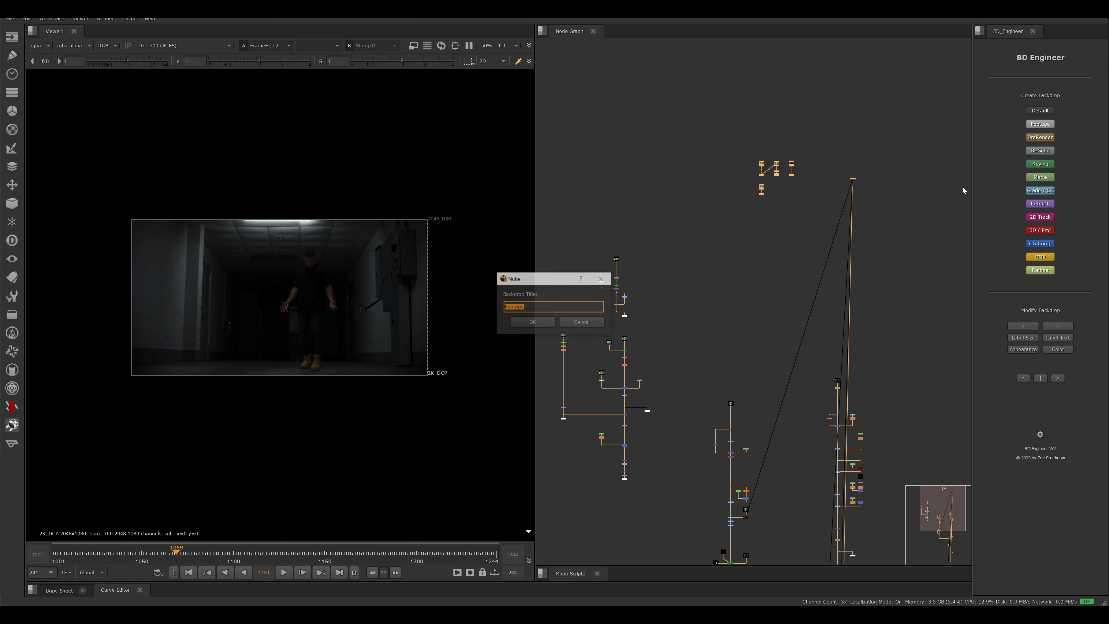
pyautogui.click(535, 322)
# - Create a Keying backdrop titled "Key Core" around the narrow single-column keying branch
pyautogui.moveTo(830, 264); pyautogui.dragTo(823, 199, button='middle')
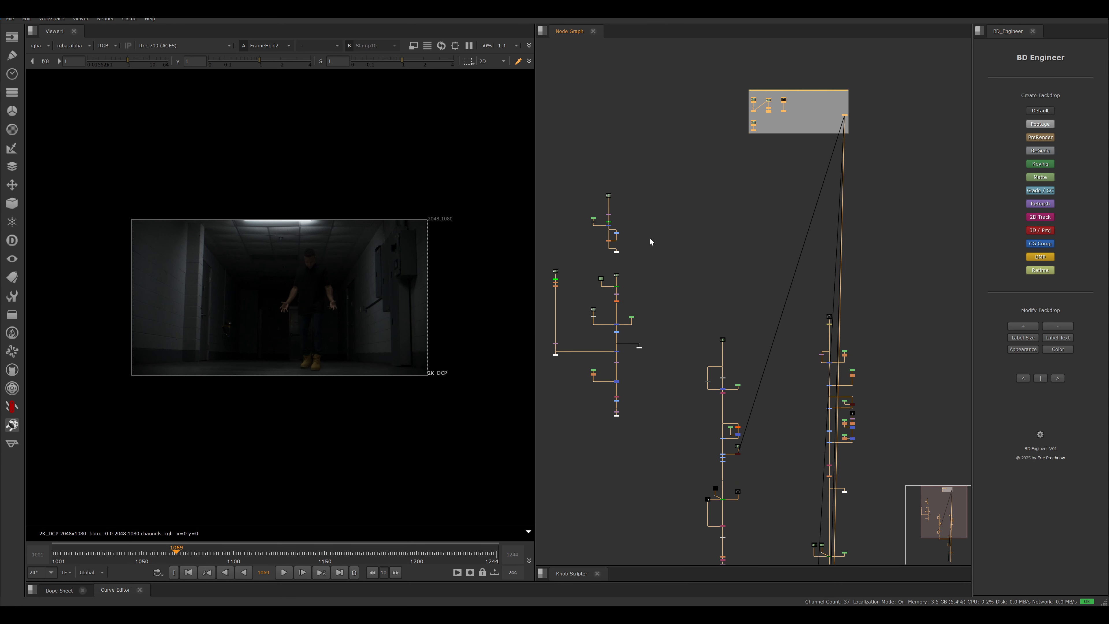
pyautogui.moveTo(602, 206); pyautogui.dragTo(723, 179, button='middle')
pyautogui.moveTo(638, 216); pyautogui.dragTo(697, 339)
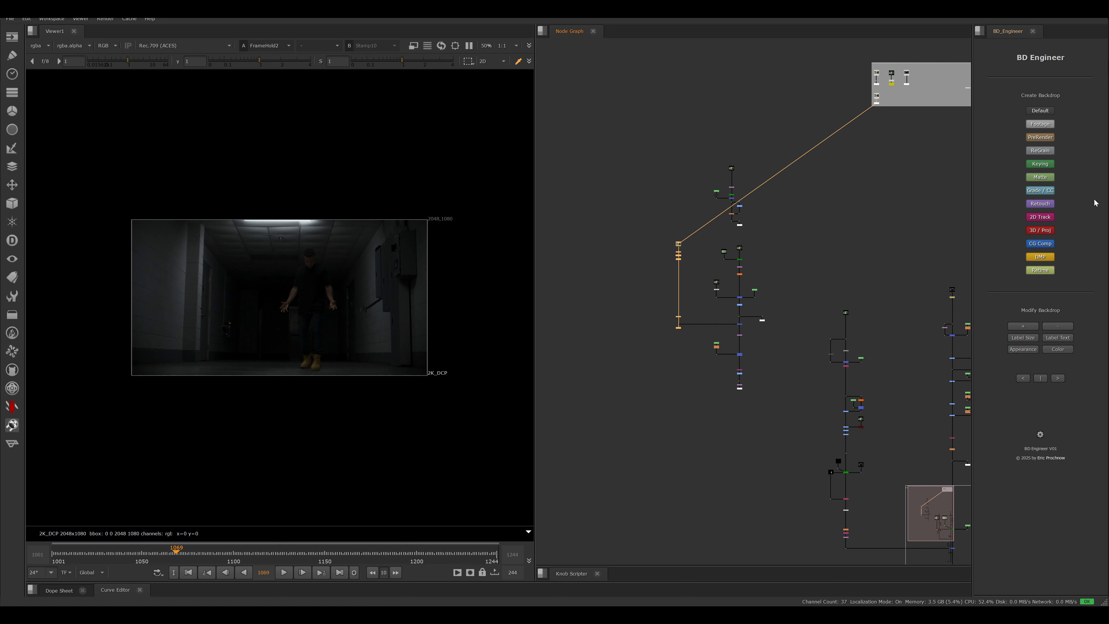
pyautogui.click(1045, 166)
pyautogui.write('Key')
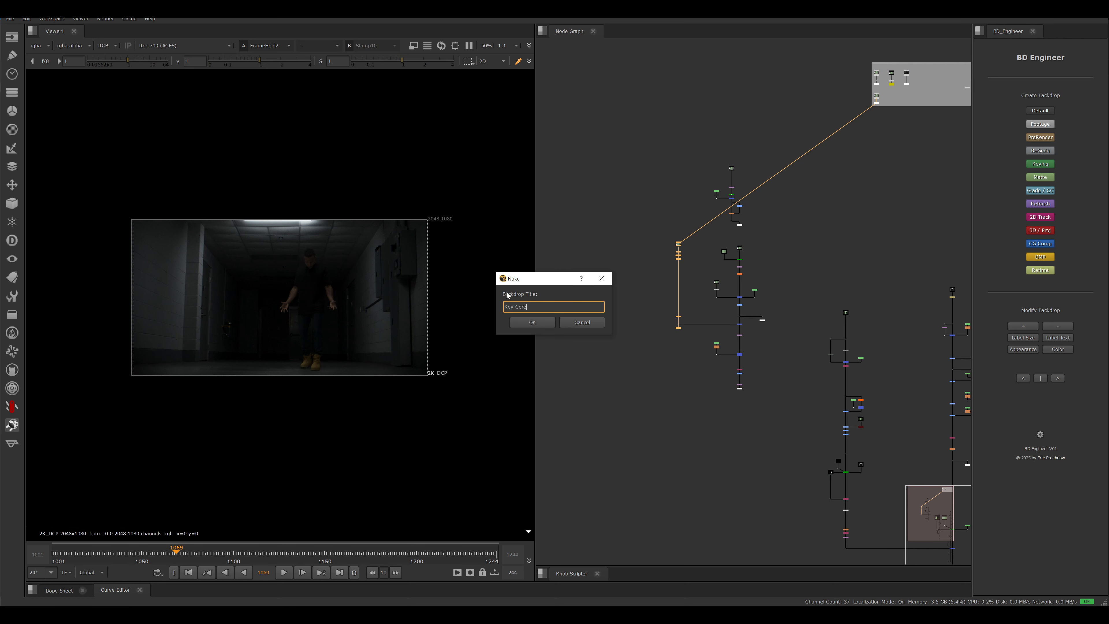
pyautogui.write(' Core')
pyautogui.press('Return')
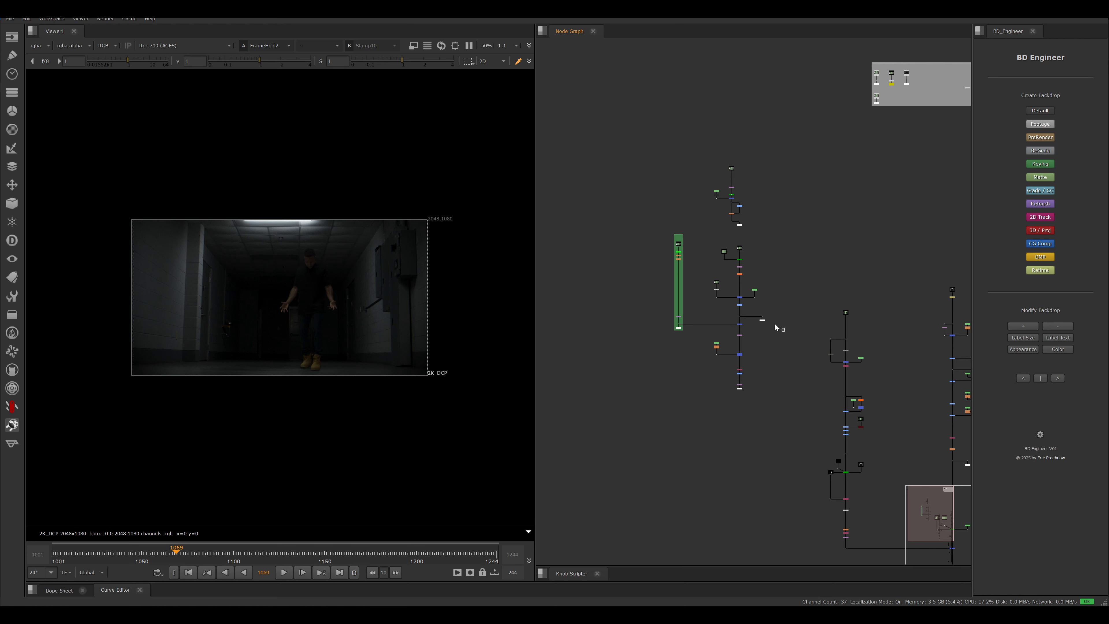
# - Create a Keying backdrop titled "Key Edge" around the wider keying branch beside Key Core
pyautogui.moveTo(781, 330); pyautogui.dragTo(702, 240)
pyautogui.click(1048, 165)
pyautogui.write('Key ')
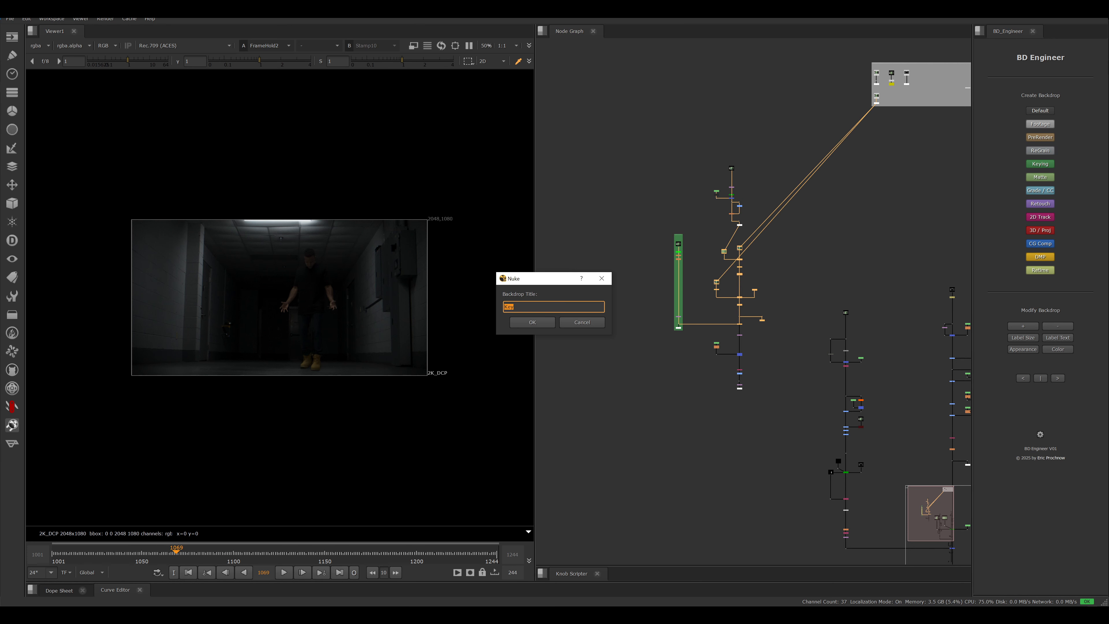
pyautogui.write('Edge')
pyautogui.press('Return')
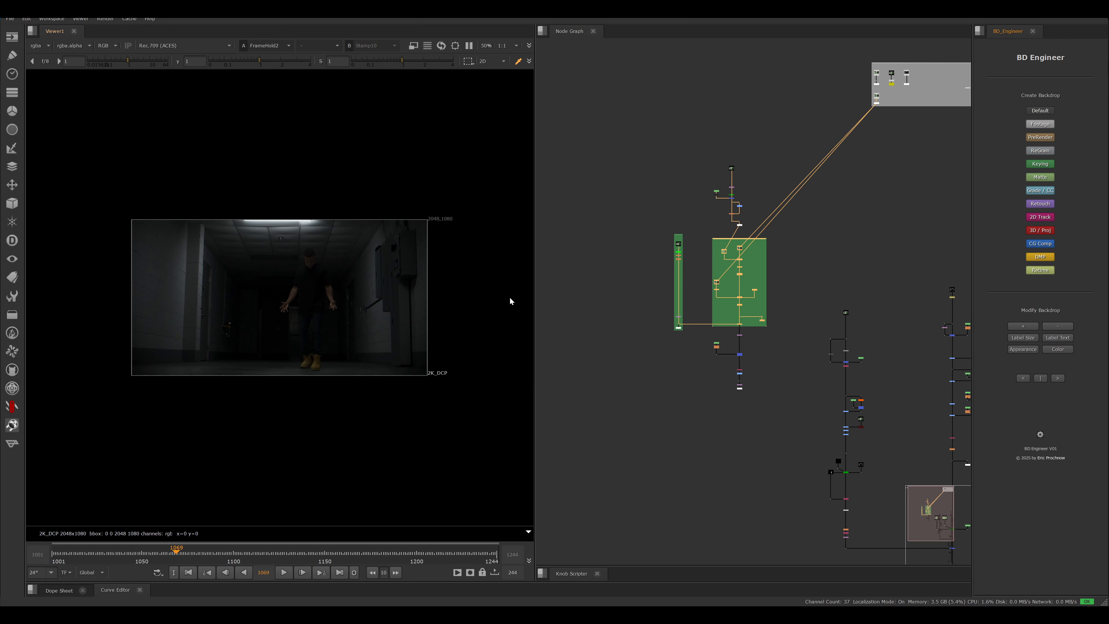
# - Enlarge the Footage, Key Core and Key Edge backdrops together by one increment
pyautogui.moveTo(633, 194); pyautogui.dragTo(793, 342)
pyautogui.moveTo(816, 220); pyautogui.dragTo(662, 328, button='middle')
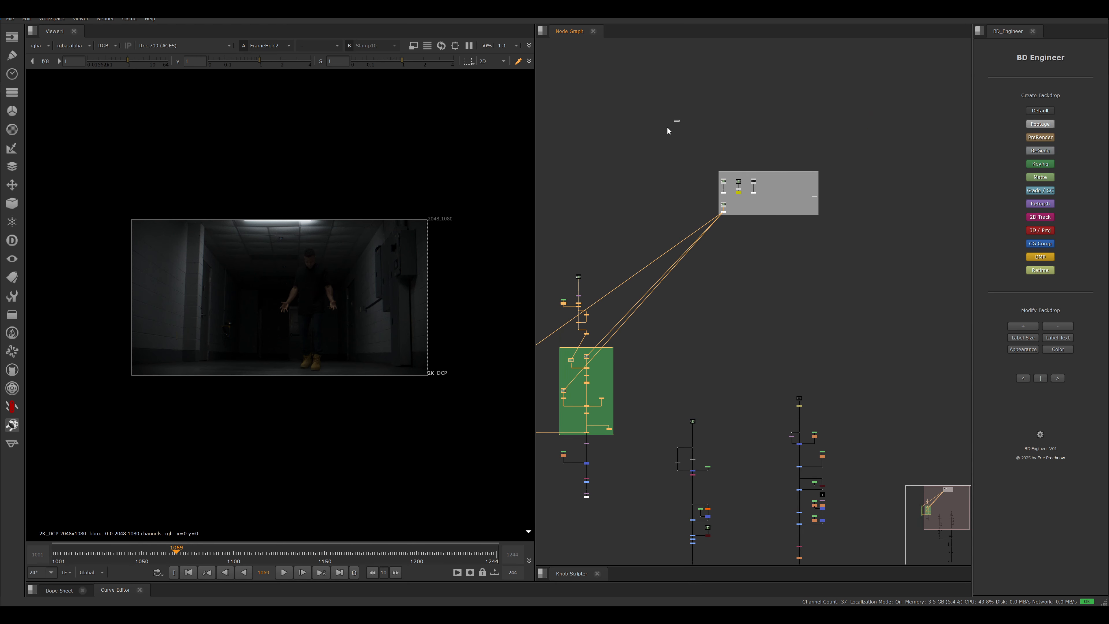
pyautogui.keyDown('shift'); pyautogui.moveTo(680, 120); pyautogui.dragTo(887, 263); pyautogui.keyUp('shift')
pyautogui.moveTo(751, 256); pyautogui.dragTo(824, 195, button='middle')
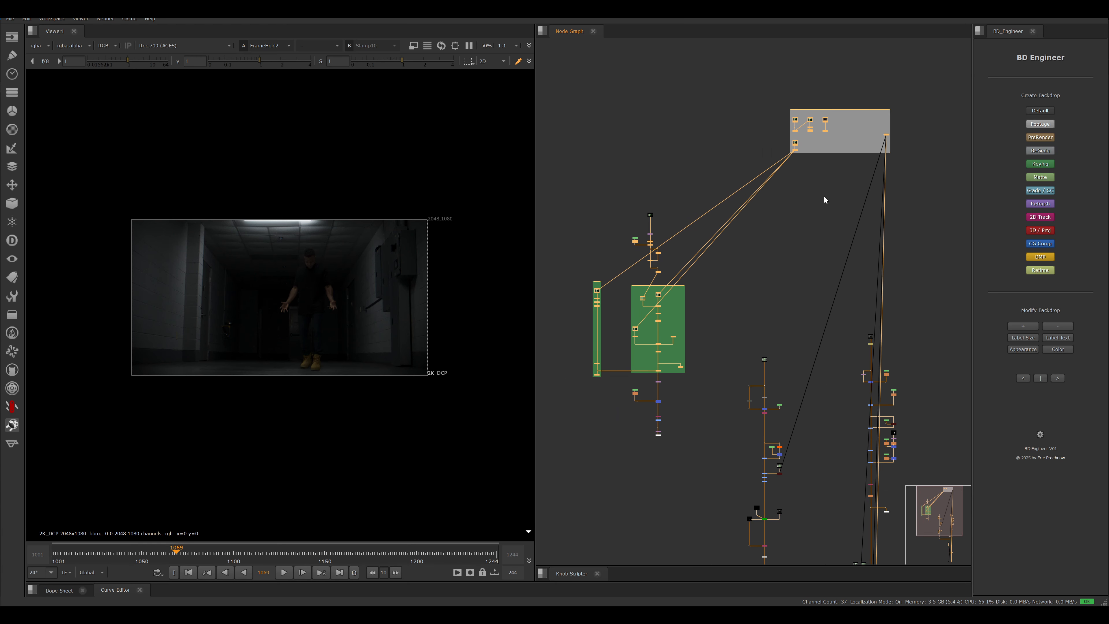
pyautogui.click(1023, 326)
pyautogui.click(1023, 325)
# - Try shrinking and enlarging the Key Core backdrop on its own
pyautogui.click(849, 329)
pyautogui.moveTo(572, 259); pyautogui.dragTo(621, 412)
pyautogui.click(1060, 325)
pyautogui.click(1059, 325)
pyautogui.click(1017, 326)
pyautogui.click(1017, 327)
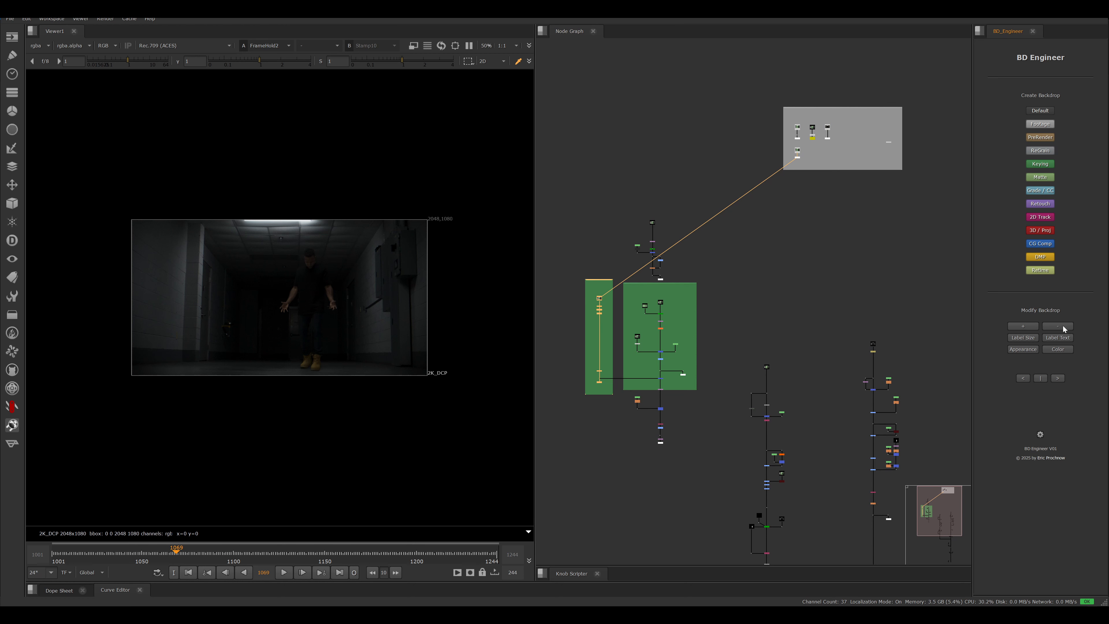
pyautogui.click(1059, 326)
pyautogui.click(1020, 326)
# - Set the label text size to 100 for the Key Edge backdrop and 200 for the Key Core backdrop
pyautogui.moveTo(565, 249); pyautogui.dragTo(719, 417)
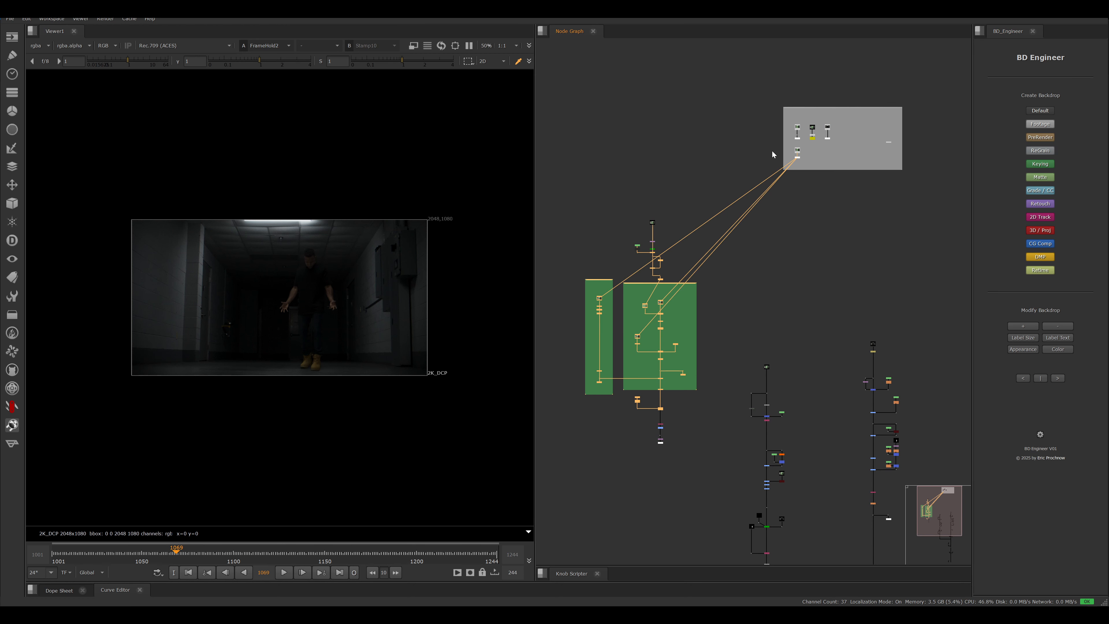
pyautogui.moveTo(774, 154); pyautogui.dragTo(735, 128, button='middle')
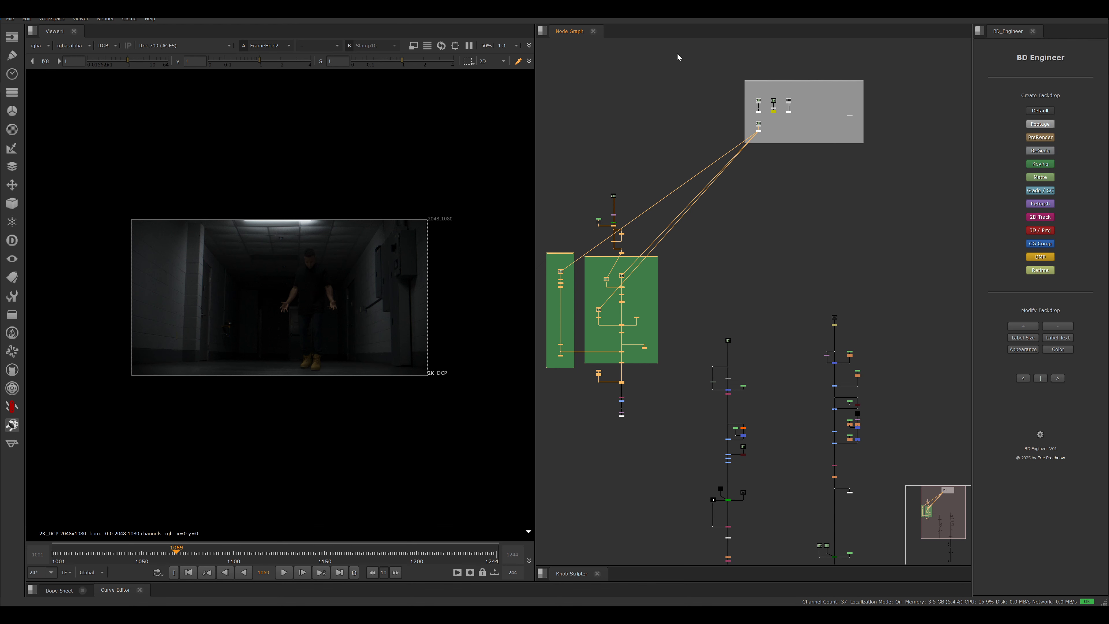
pyautogui.moveTo(711, 260); pyautogui.dragTo(801, 230, button='middle')
pyautogui.moveTo(578, 176); pyautogui.dragTo(779, 398)
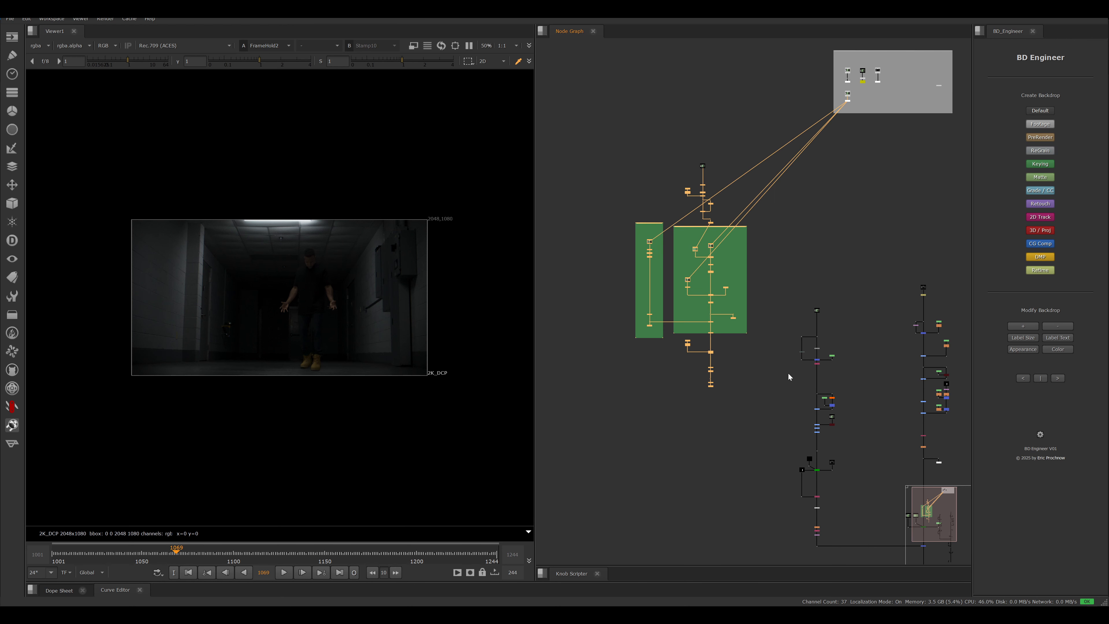
pyautogui.click(1021, 339)
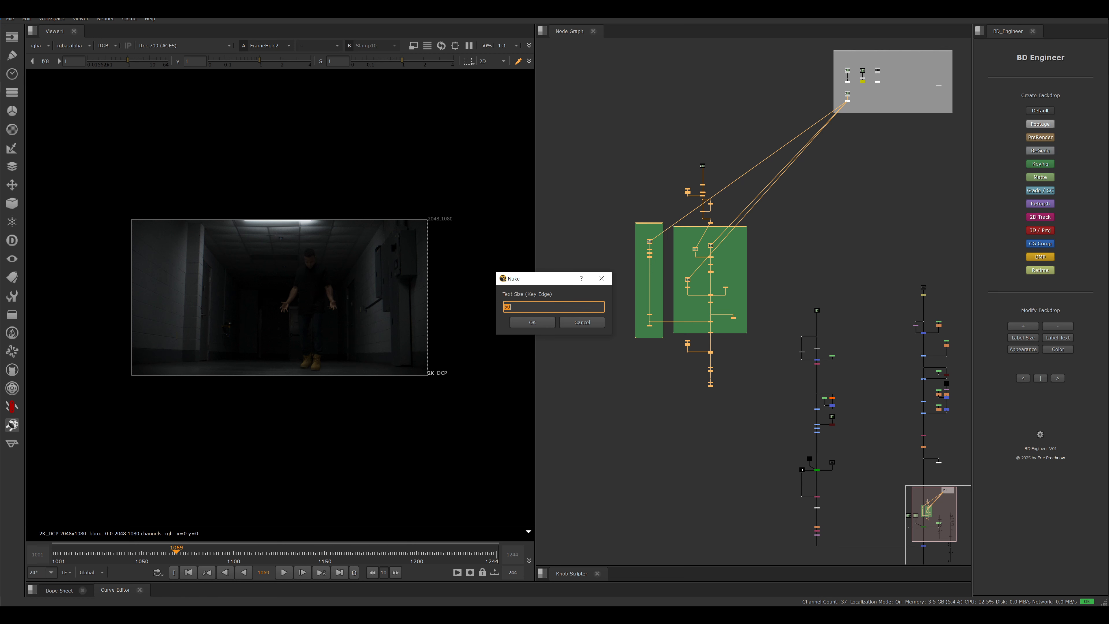
pyautogui.click(505, 307)
pyautogui.write('100')
pyautogui.press('Return')
pyautogui.write('200')
pyautogui.press('Return')
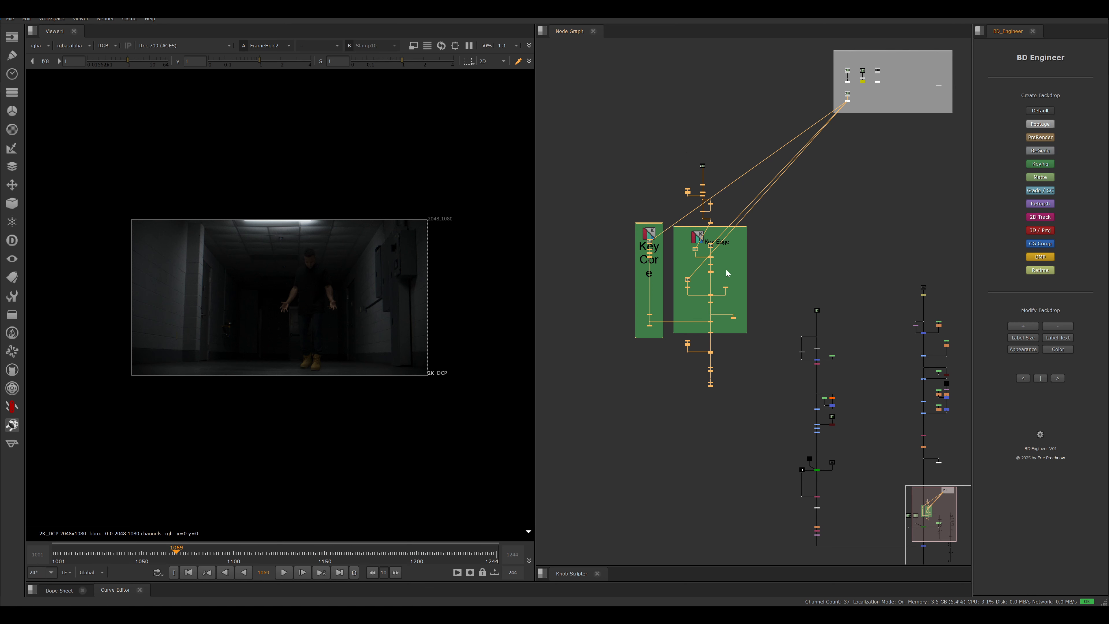
# - Try switching both keying backdrops between border and filled appearance
pyautogui.scroll(8, 696, 229)
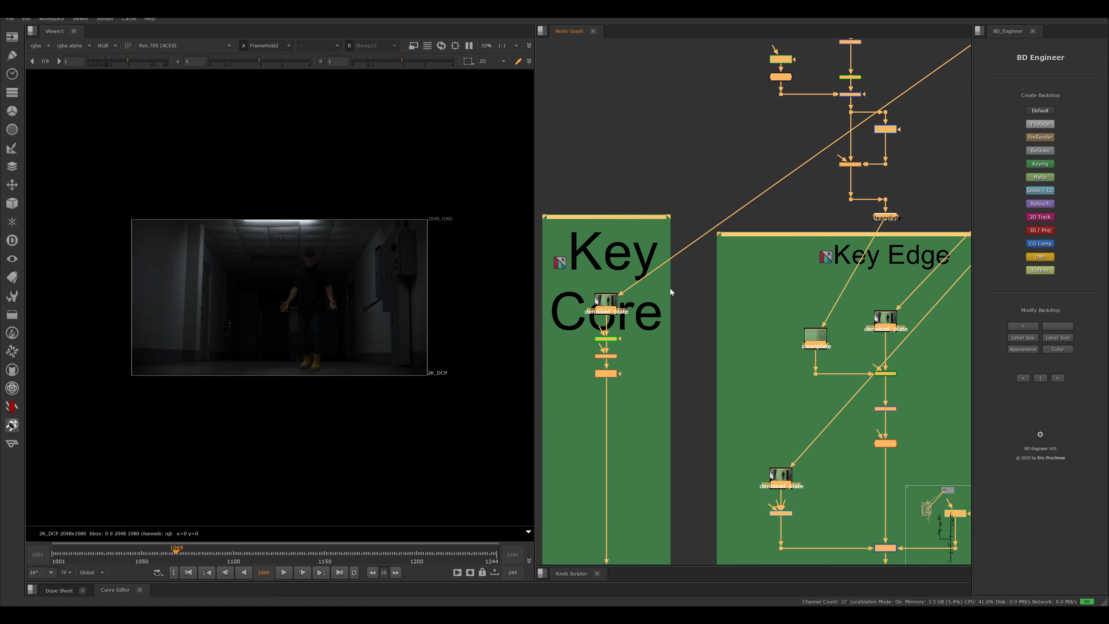
pyautogui.moveTo(827, 290); pyautogui.dragTo(665, 253, button='middle')
pyautogui.scroll(-4, 654, 282)
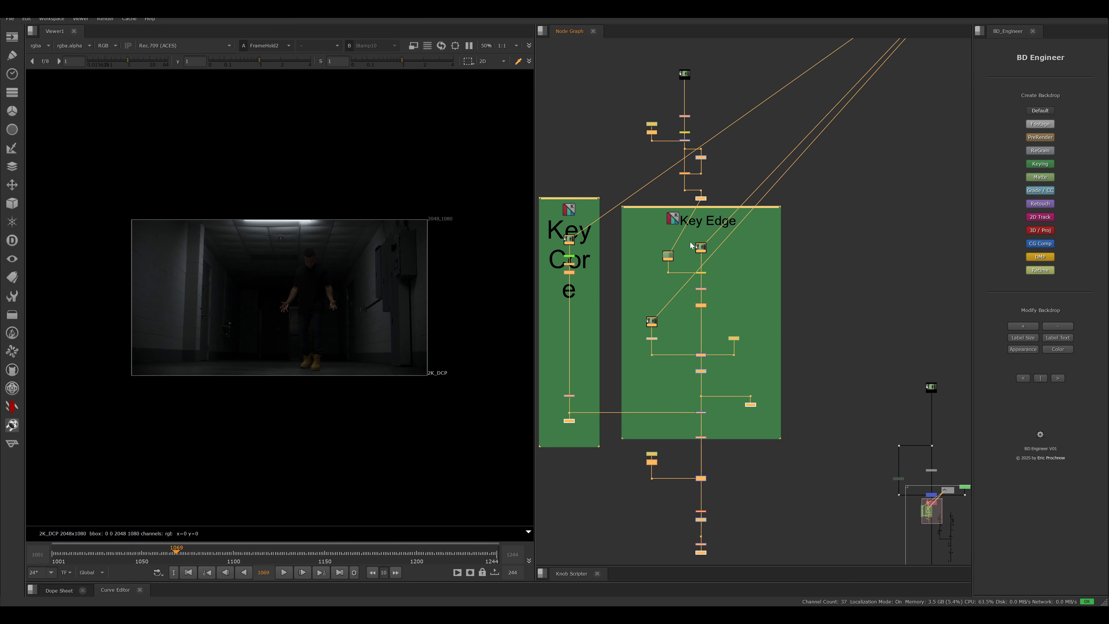
pyautogui.scroll(-3, 821, 266)
pyautogui.moveTo(839, 285); pyautogui.dragTo(861, 331, button='middle')
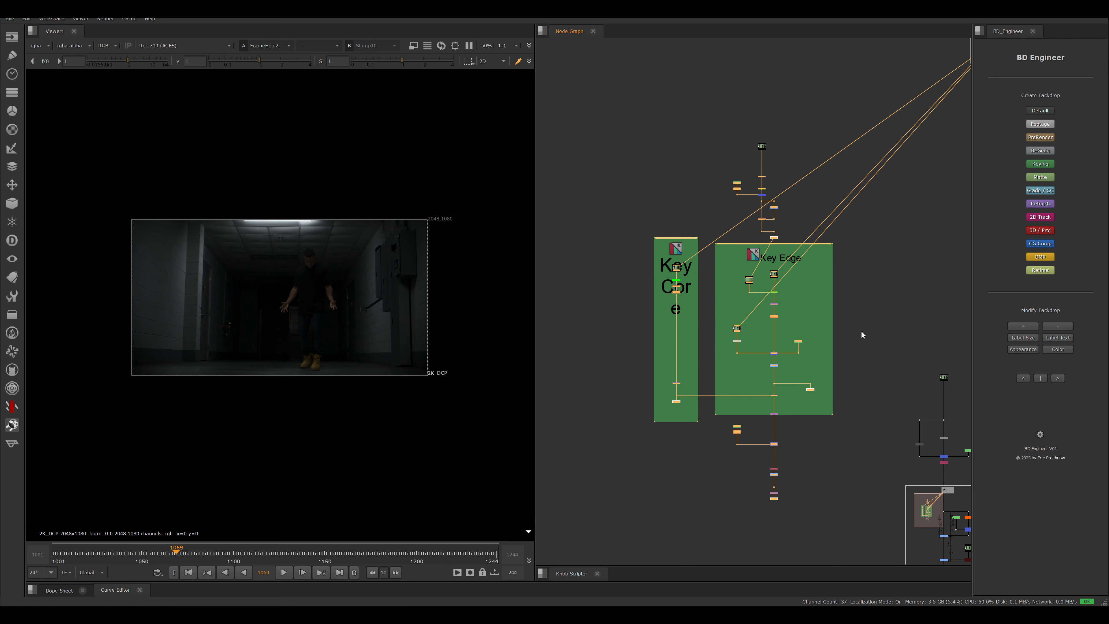
pyautogui.moveTo(787, 290); pyautogui.dragTo(735, 317, button='middle')
pyautogui.click(1018, 350)
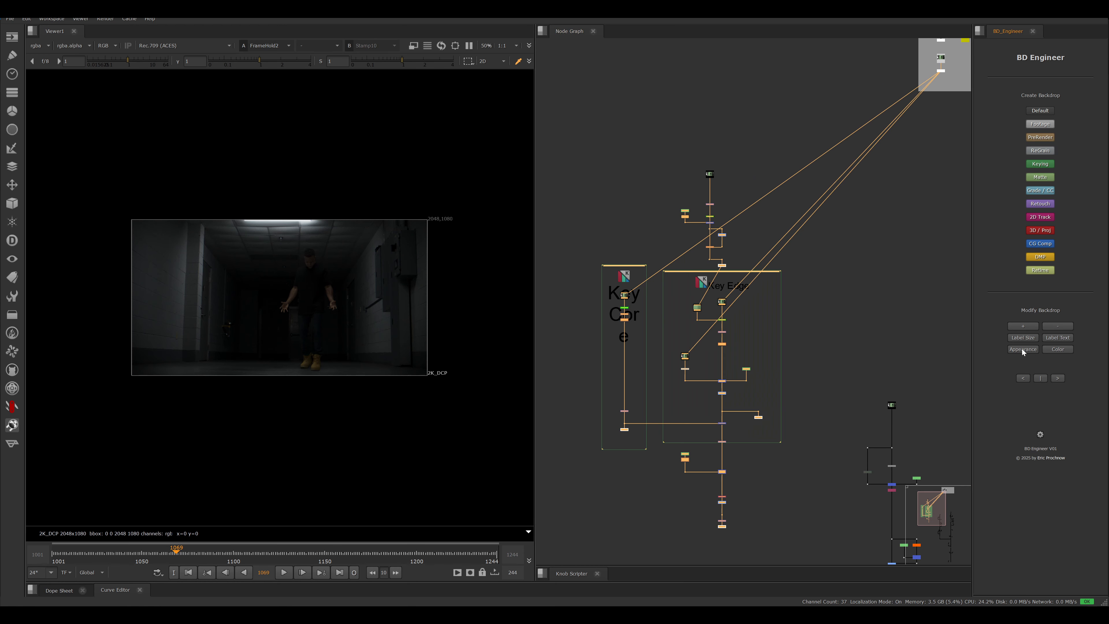
pyautogui.click(1018, 350)
pyautogui.click(1018, 351)
pyautogui.click(1020, 352)
pyautogui.click(1021, 351)
pyautogui.click(1023, 350)
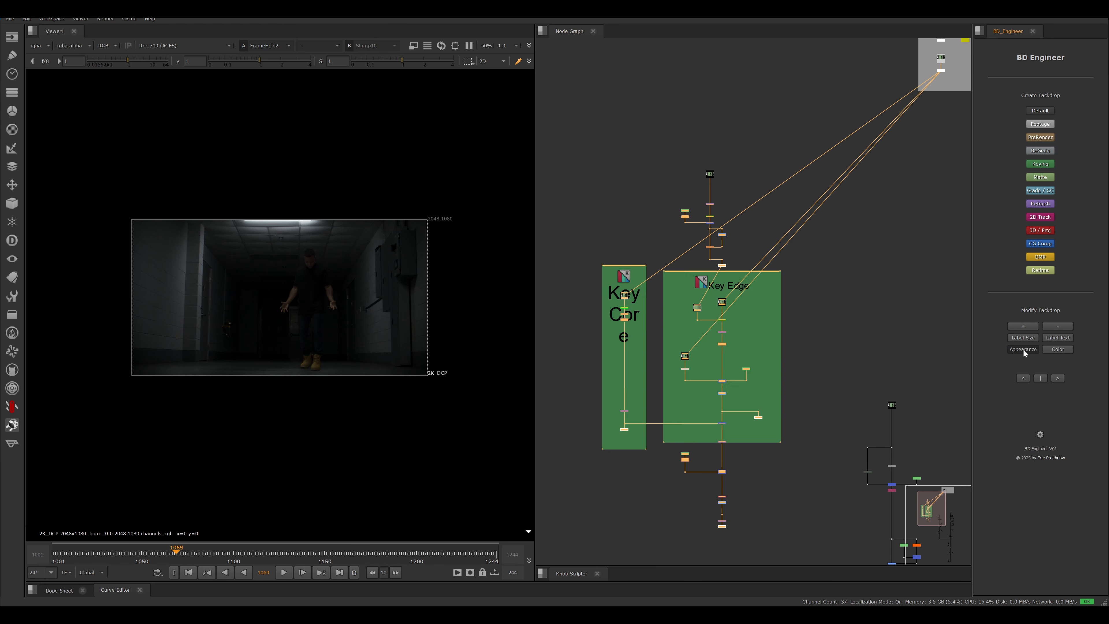
pyautogui.click(1027, 351)
pyautogui.click(1027, 352)
# - Try left and centred alignment on the Key Core and Key Edge labels, finishing with right alignment
pyautogui.moveTo(768, 367); pyautogui.dragTo(763, 320, button='middle')
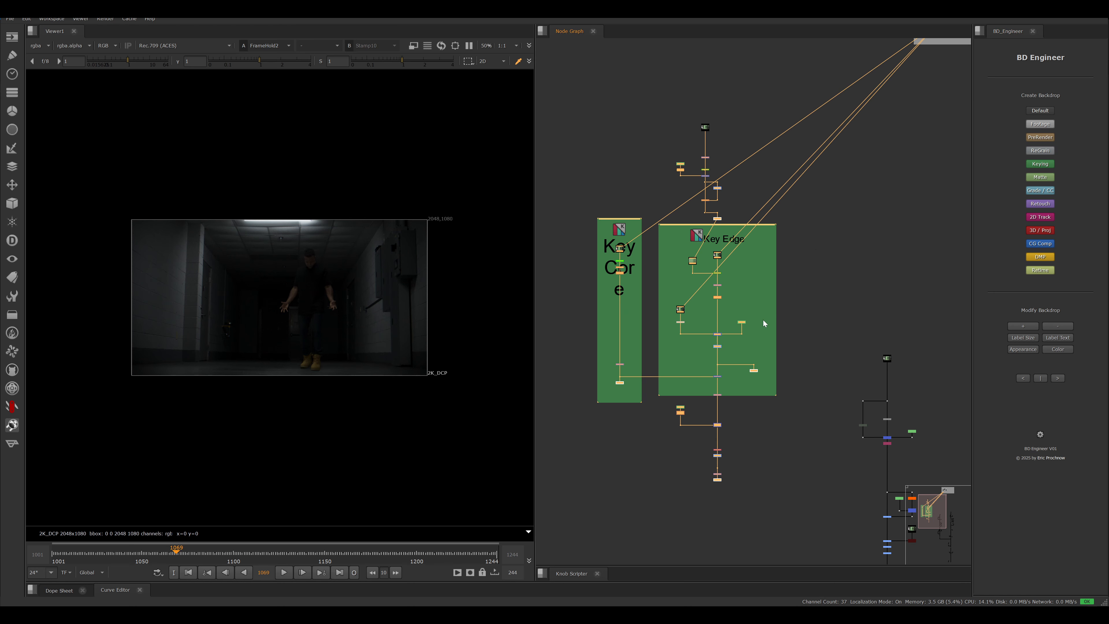
pyautogui.scroll(3, 576, 238)
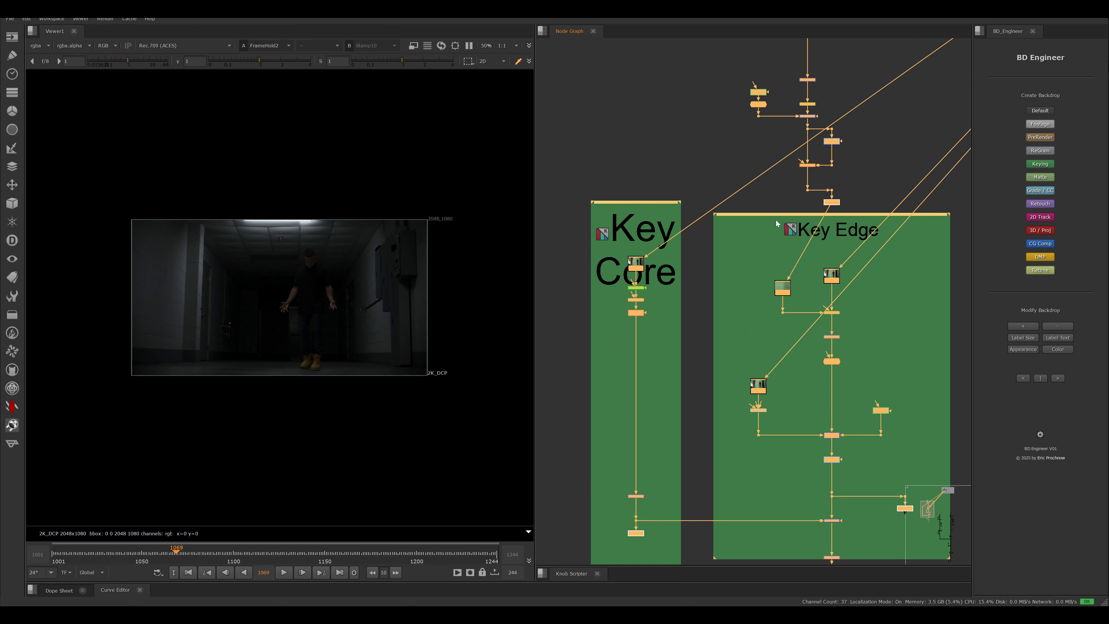
pyautogui.moveTo(775, 220); pyautogui.dragTo(800, 253, button='middle')
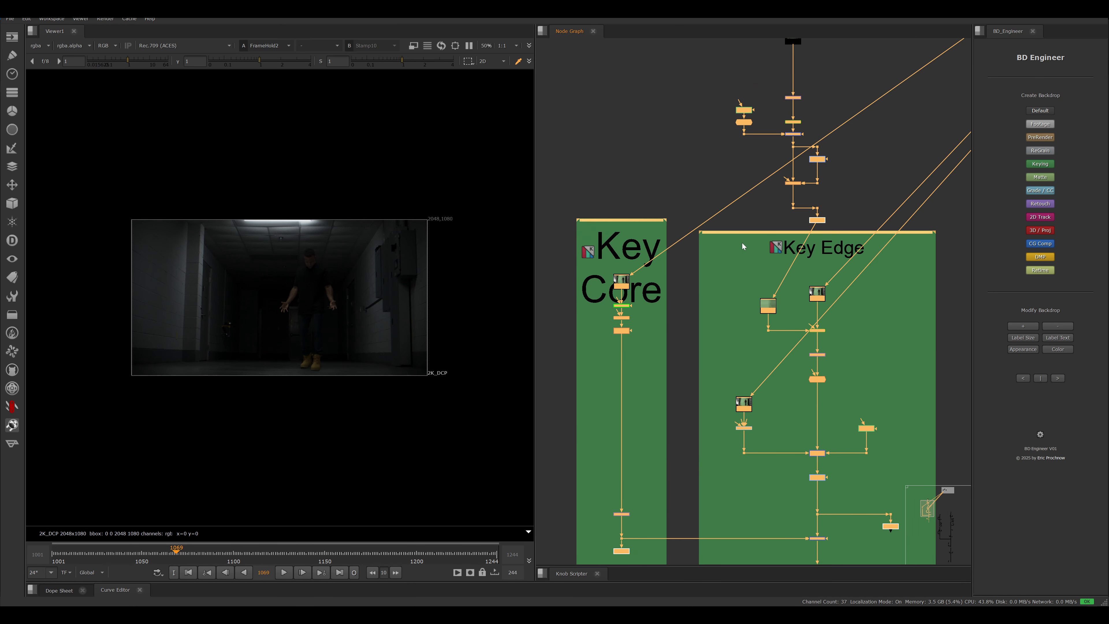
pyautogui.click(1023, 378)
pyautogui.click(1041, 378)
pyautogui.click(1057, 378)
pyautogui.click(1024, 379)
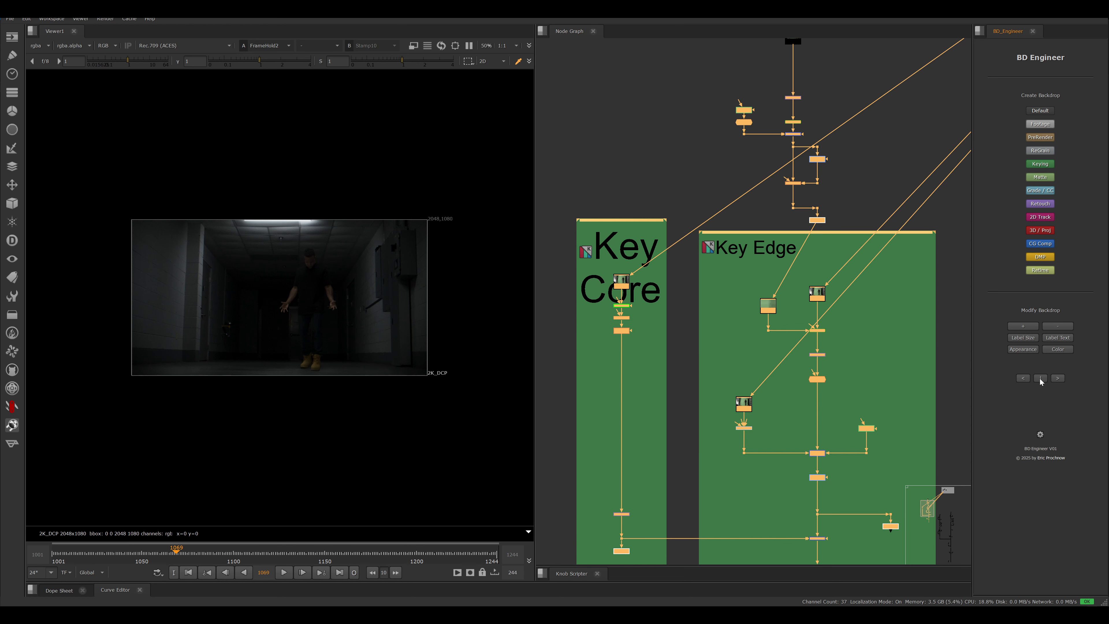
pyautogui.click(1041, 379)
pyautogui.click(1058, 378)
pyautogui.click(1023, 378)
pyautogui.click(1041, 379)
pyautogui.click(1057, 379)
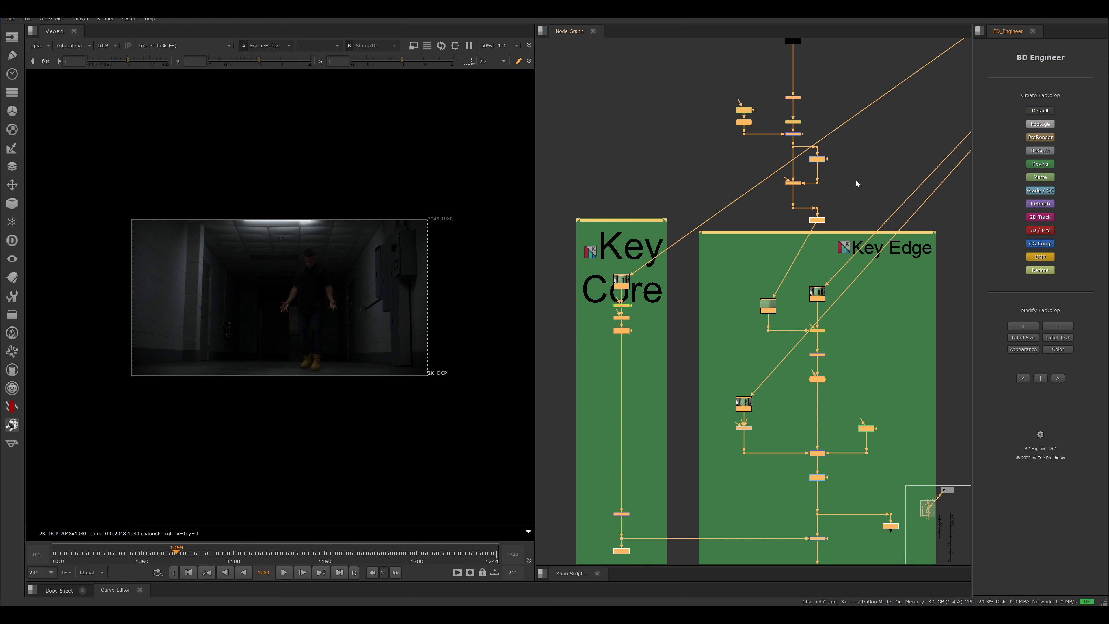
# - Examine the Footage backdrop and the source nodes inside it
pyautogui.moveTo(856, 181); pyautogui.dragTo(713, 215, button='middle')
pyautogui.scroll(-6, 713, 214)
pyautogui.moveTo(866, 135); pyautogui.dragTo(725, 265, button='middle')
pyautogui.moveTo(796, 393); pyautogui.dragTo(755, 149, button='middle')
pyautogui.moveTo(729, 223); pyautogui.dragTo(743, 374, button='middle')
pyautogui.moveTo(832, 216); pyautogui.dragTo(831, 333, button='middle')
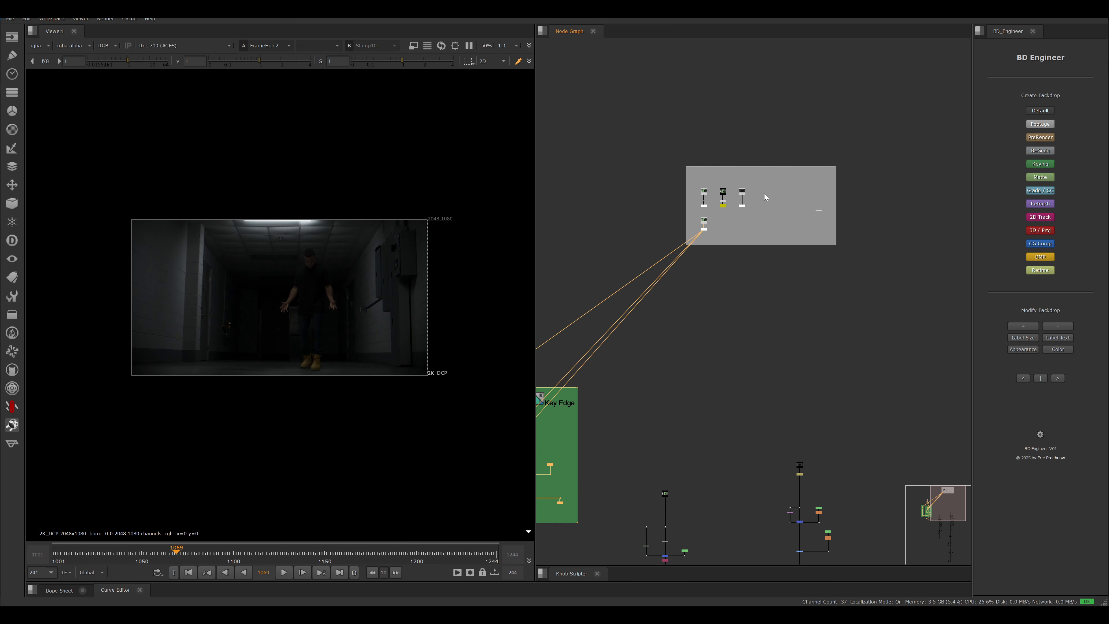
pyautogui.moveTo(645, 123); pyautogui.dragTo(855, 306)
pyautogui.moveTo(821, 307)
pyautogui.mouseDown(button='middle')
pyautogui.moveTo(817, 169)
pyautogui.moveTo(814, 303)
pyautogui.mouseUp(button='middle')
# - Create a Default backdrop titled "Lens FX" around the lens effect nodes low in the main comp branch
pyautogui.moveTo(881, 301); pyautogui.dragTo(693, 137)
pyautogui.moveTo(745, 297); pyautogui.dragTo(606, 35, button='middle')
pyautogui.scroll(-3, 739, 259)
pyautogui.moveTo(646, 391); pyautogui.dragTo(700, 243, button='middle')
pyautogui.scroll(3, 699, 293)
pyautogui.moveTo(696, 292); pyautogui.dragTo(692, 257, button='middle')
pyautogui.scroll(2, 694, 262)
pyautogui.moveTo(793, 300); pyautogui.dragTo(693, 233)
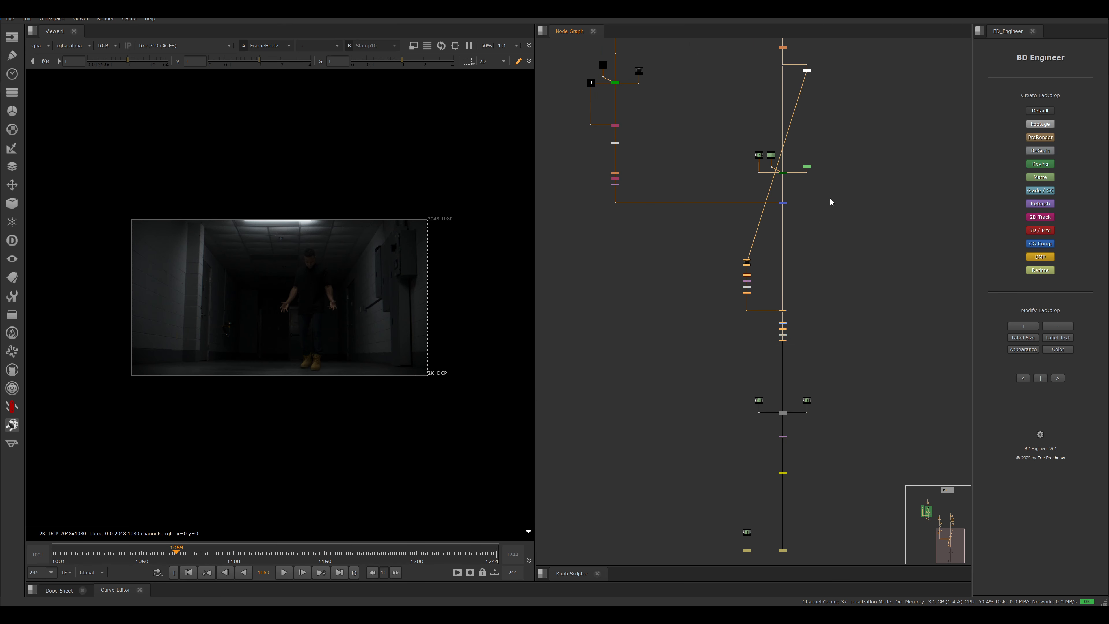
pyautogui.moveTo(835, 305); pyautogui.dragTo(870, 320, button='middle')
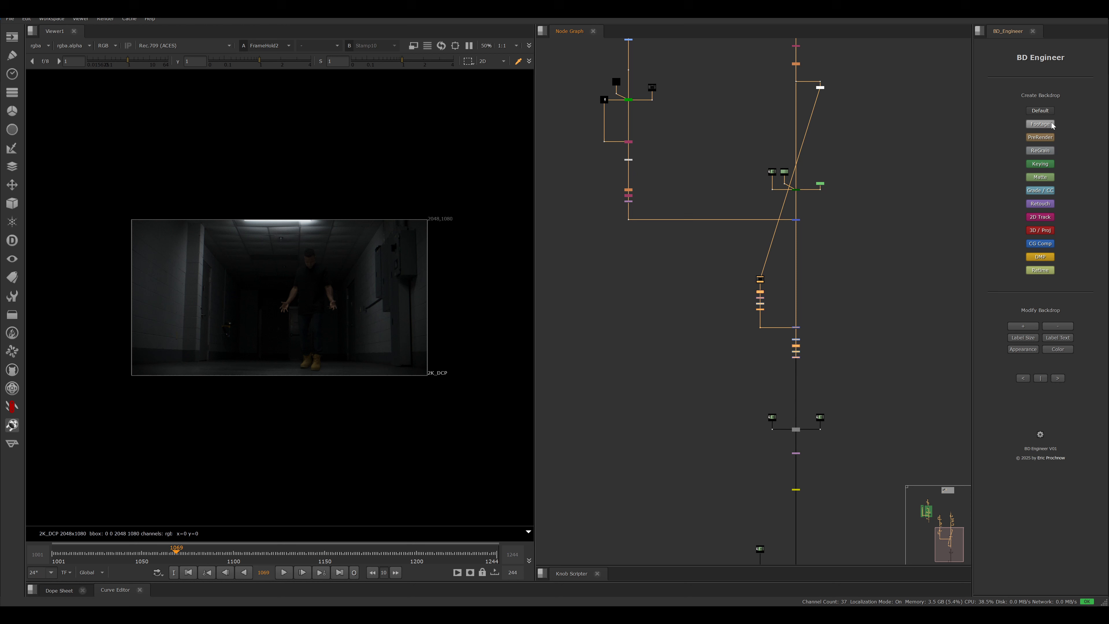
pyautogui.click(1041, 111)
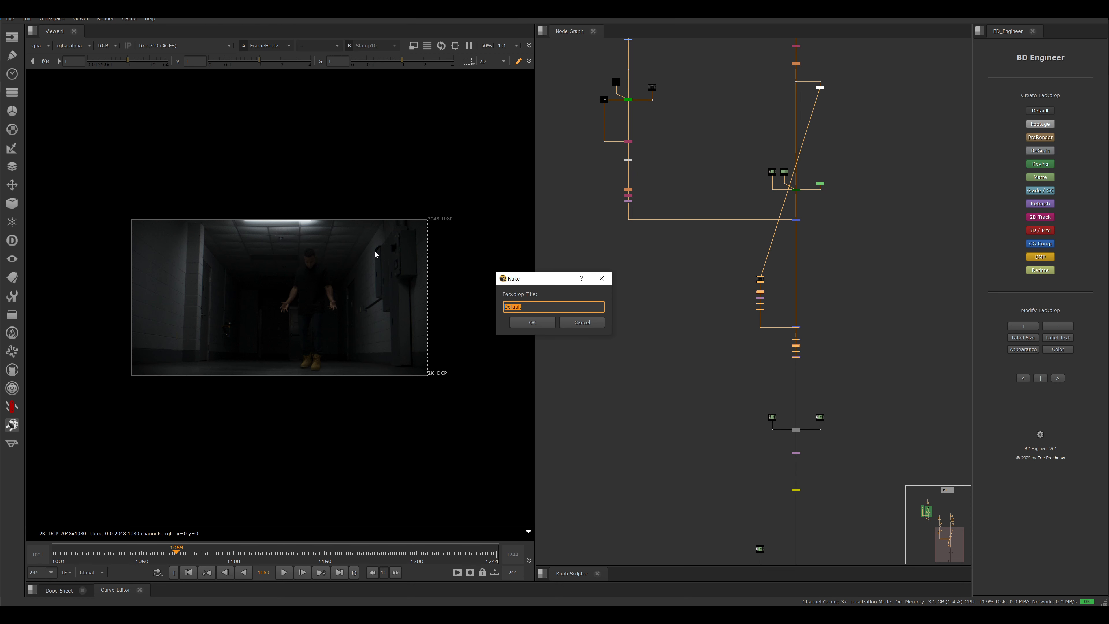
pyautogui.write('Lens FX')
pyautogui.press('Return')
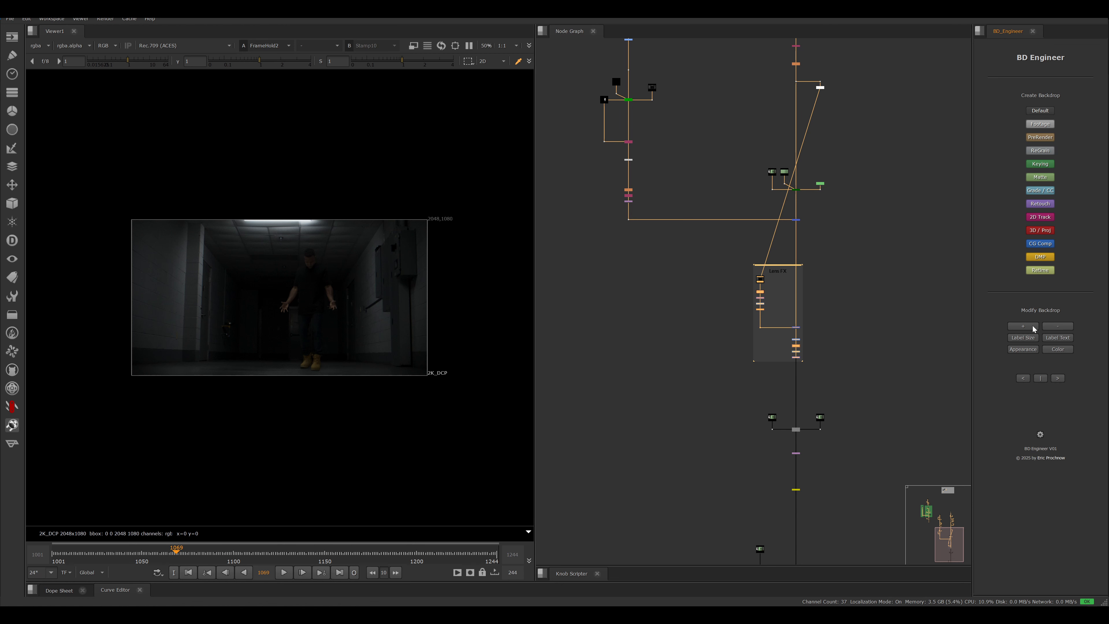
# - Enlarge the Lens FX backdrop one increment and colour it magenta (RGB 255, 60, 236)
pyautogui.click(1024, 326)
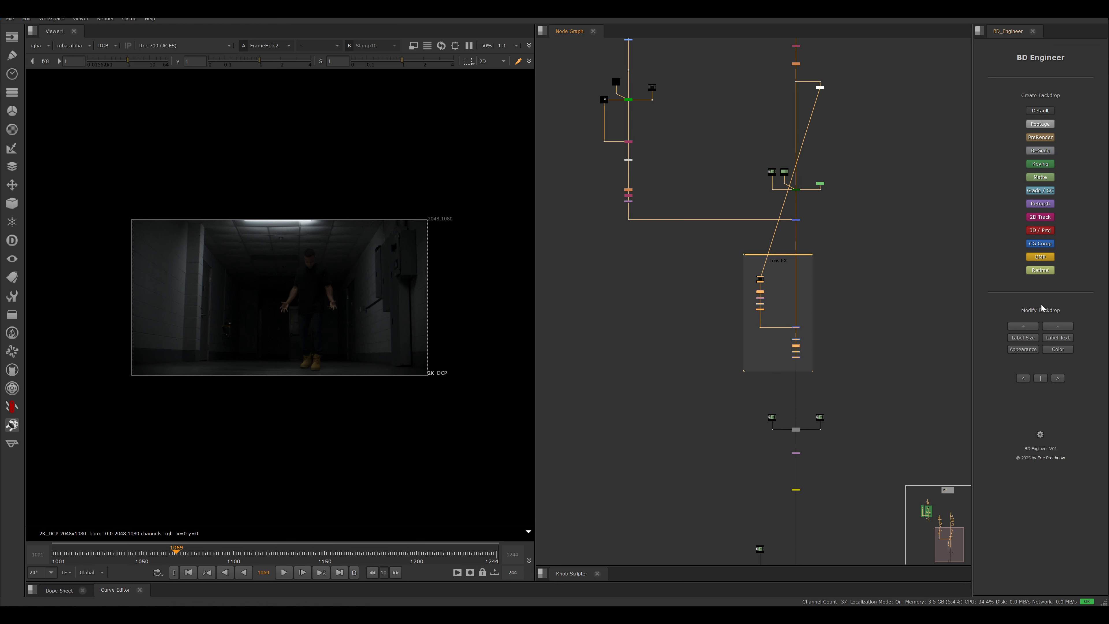
pyautogui.click(1058, 350)
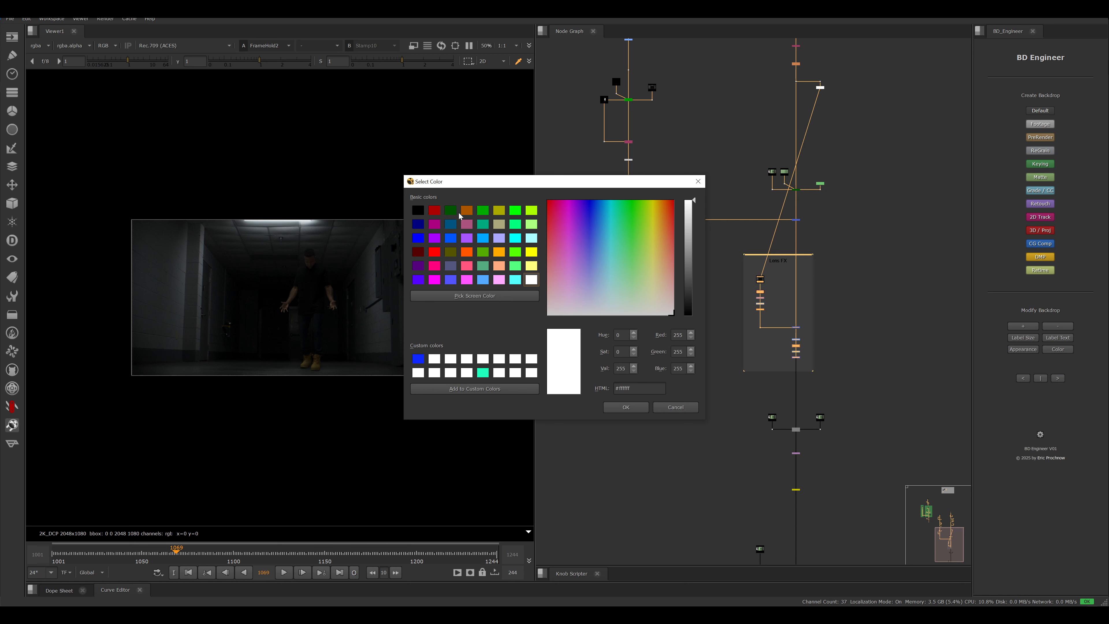
pyautogui.moveTo(634, 217); pyautogui.dragTo(567, 228)
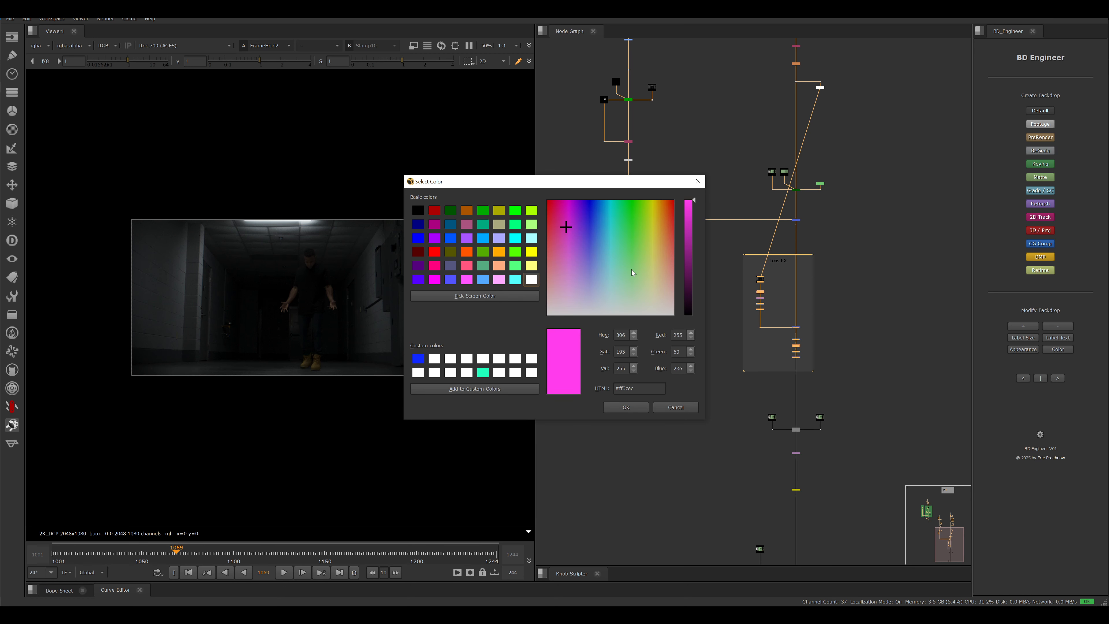
pyautogui.click(626, 407)
pyautogui.scroll(3, 863, 360)
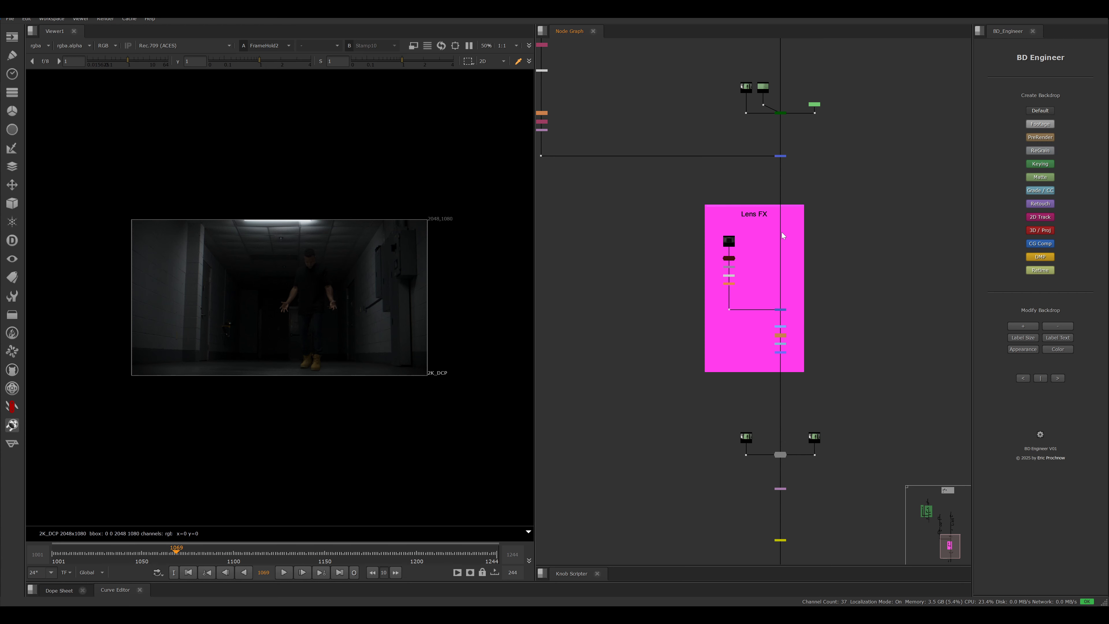
pyautogui.scroll(1, 782, 232)
pyautogui.moveTo(839, 209); pyautogui.dragTo(871, 309, button='middle')
pyautogui.scroll(-2, 853, 345)
pyautogui.moveTo(869, 357); pyautogui.dragTo(891, 367, button='middle')
pyautogui.scroll(-1, 891, 366)
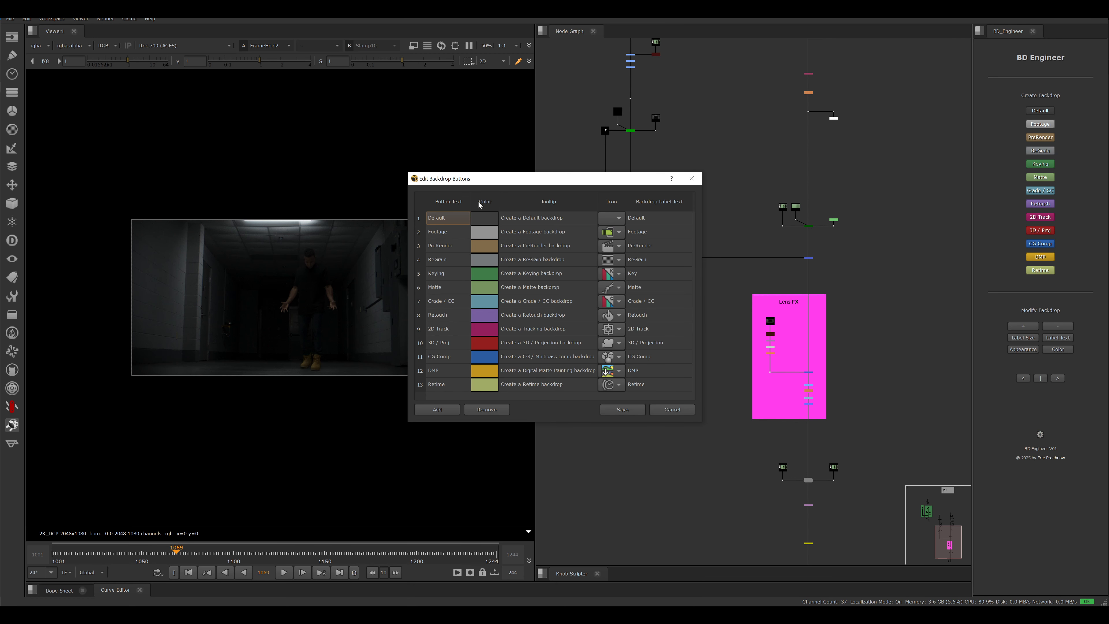
# - Open the Edit Backdrop Buttons dialog, reposition and widen it, and add a new row below Retime
pyautogui.moveTo(463, 179); pyautogui.dragTo(305, 163)
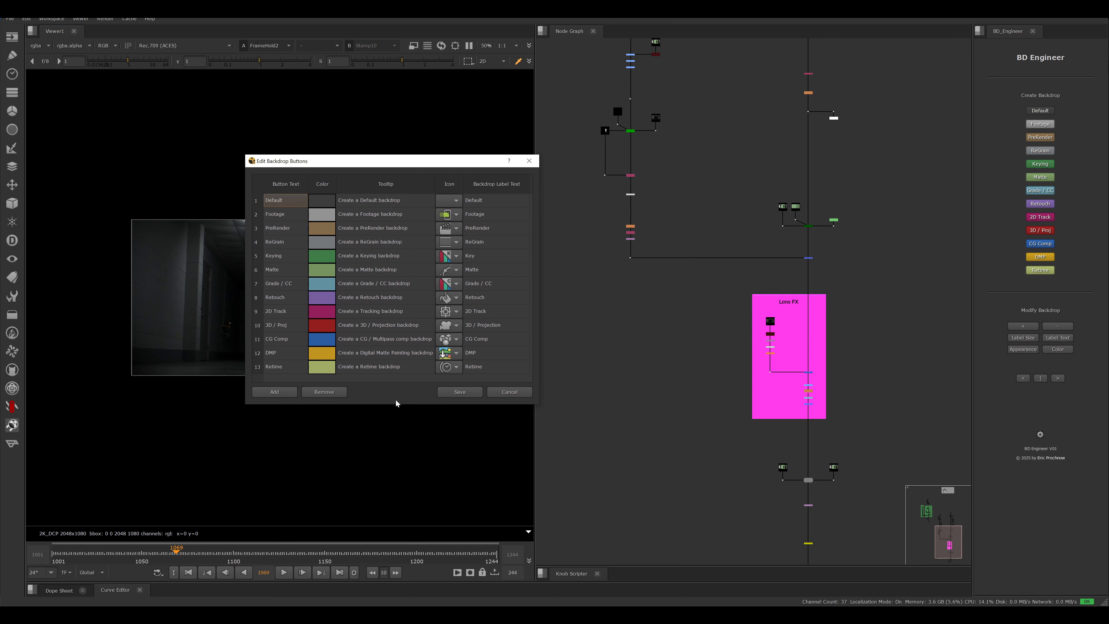
pyautogui.moveTo(539, 405); pyautogui.dragTo(620, 470)
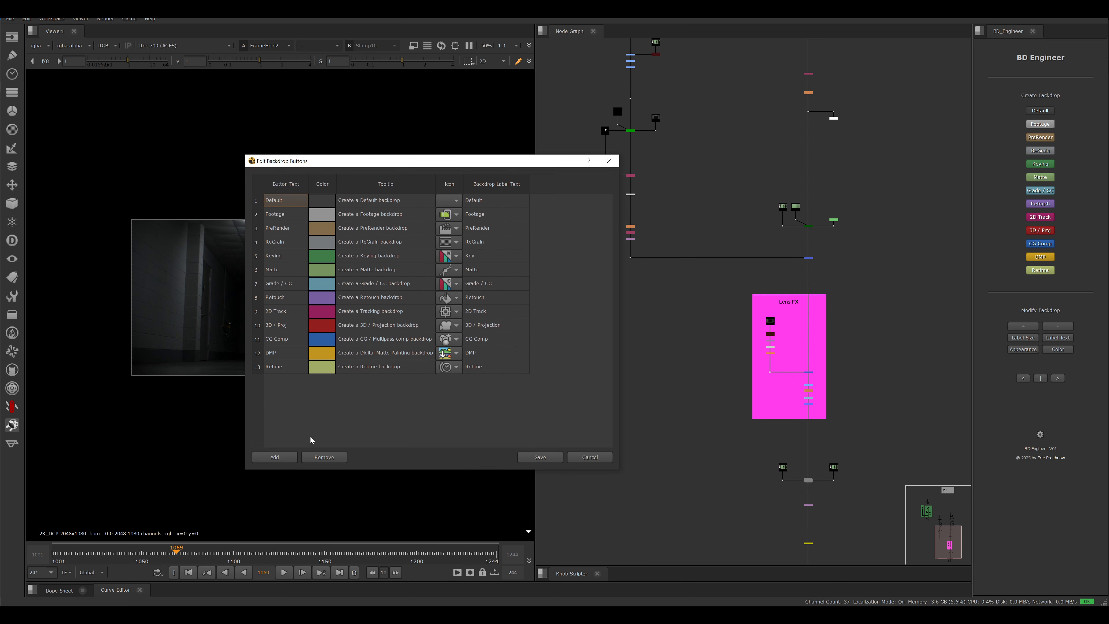
pyautogui.click(274, 457)
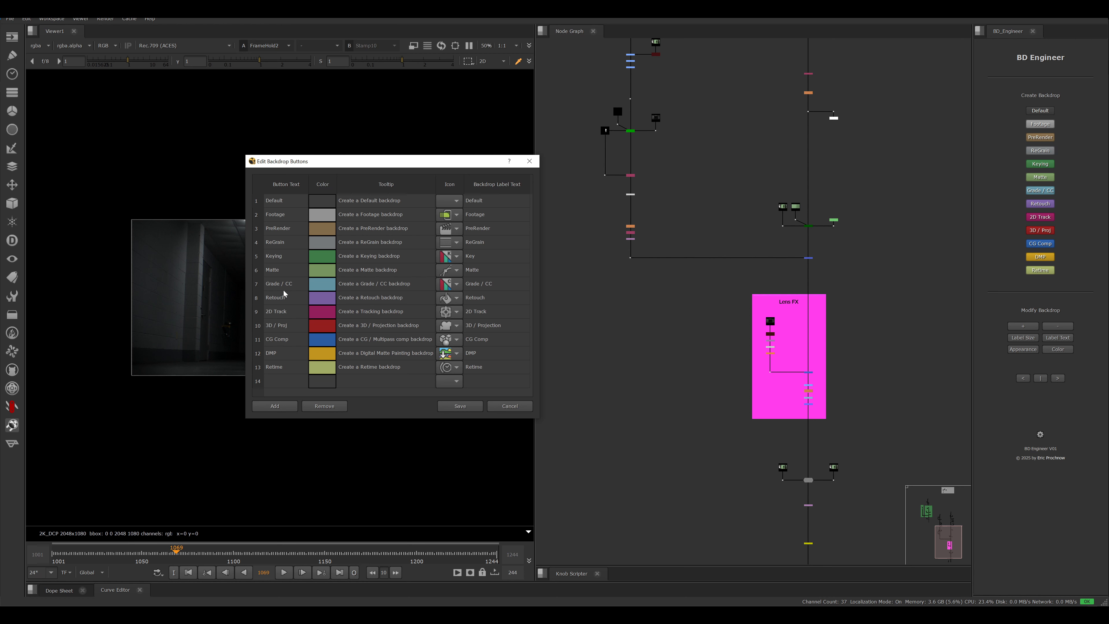
pyautogui.click(282, 384)
# - Add three extra empty rows below row 14 of the backdrop button list and remove them again
pyautogui.click(276, 406)
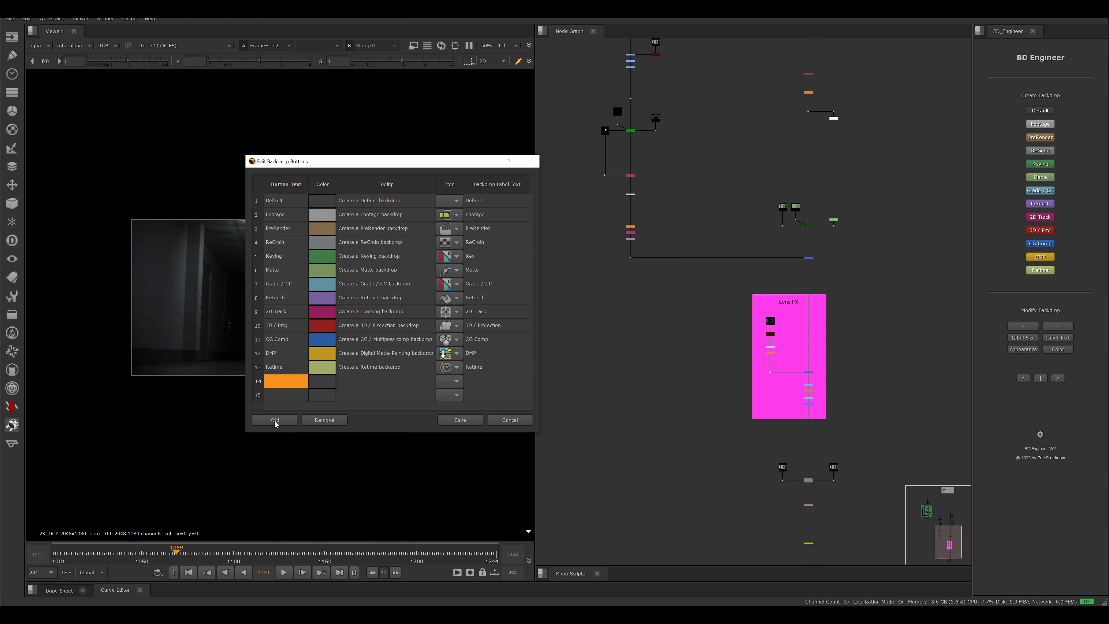
pyautogui.click(285, 420)
pyautogui.click(284, 435)
pyautogui.click(292, 424)
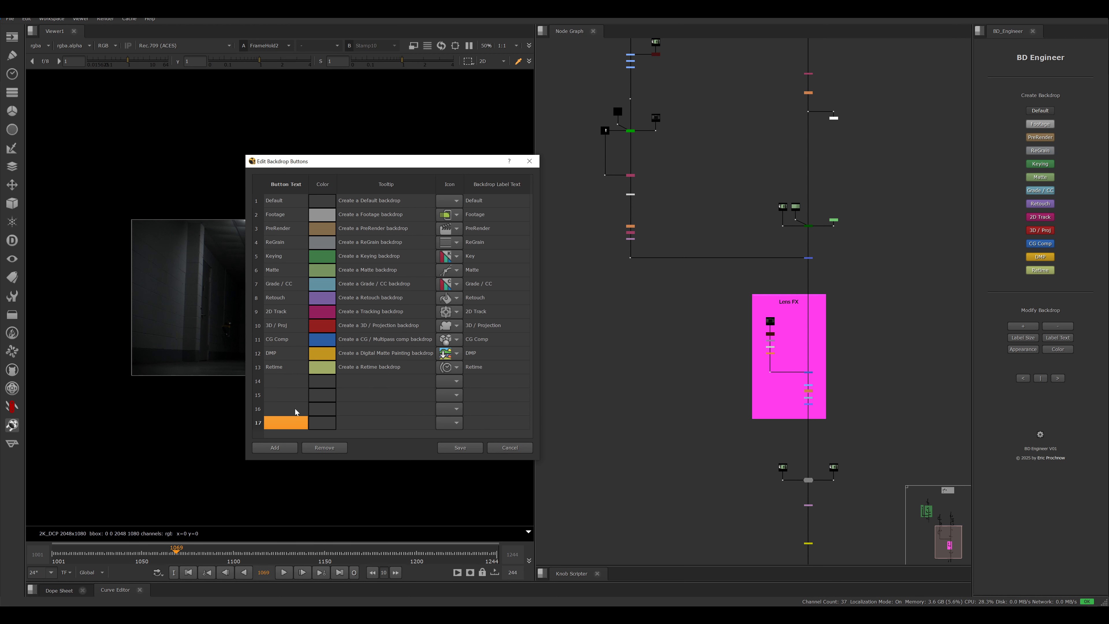
pyautogui.hotkey('shift', 'Up')
pyautogui.hotkey('shift', 'Up')
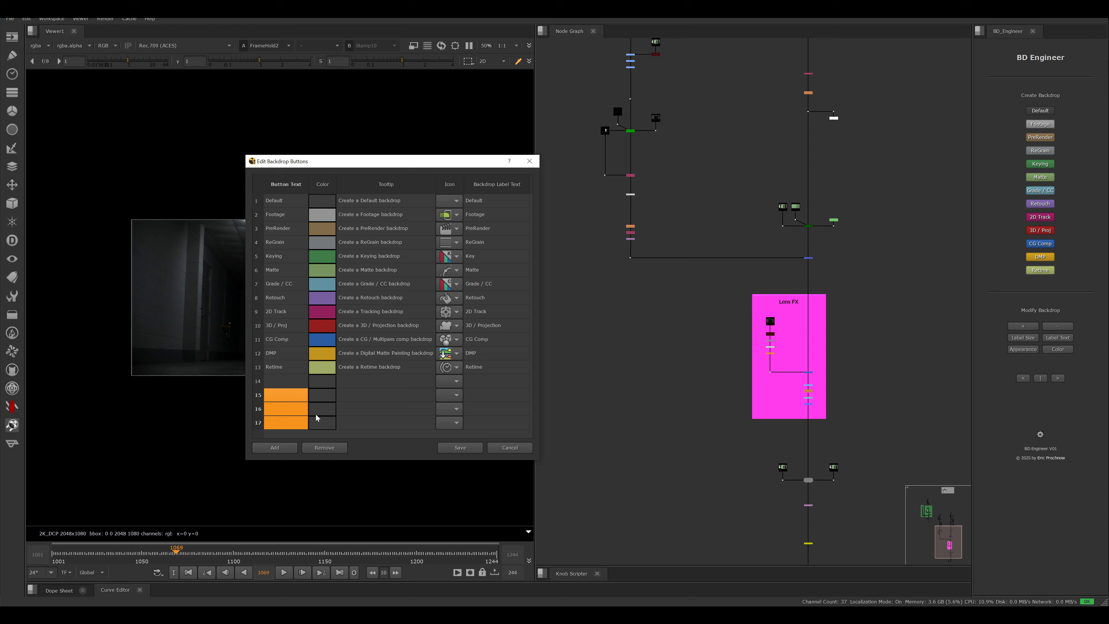
pyautogui.click(333, 451)
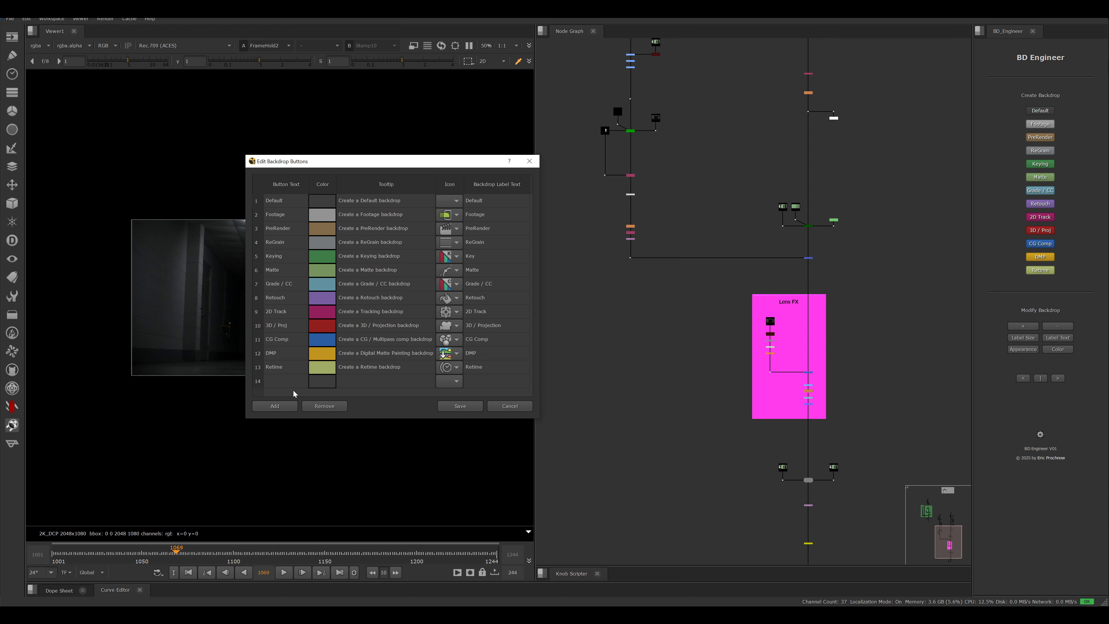
# - Name the new backdrop button in row 14 "Test" and give it a blue colour (RGB 38, 125, 232)
pyautogui.doubleClick(285, 387)
pyautogui.click(316, 384)
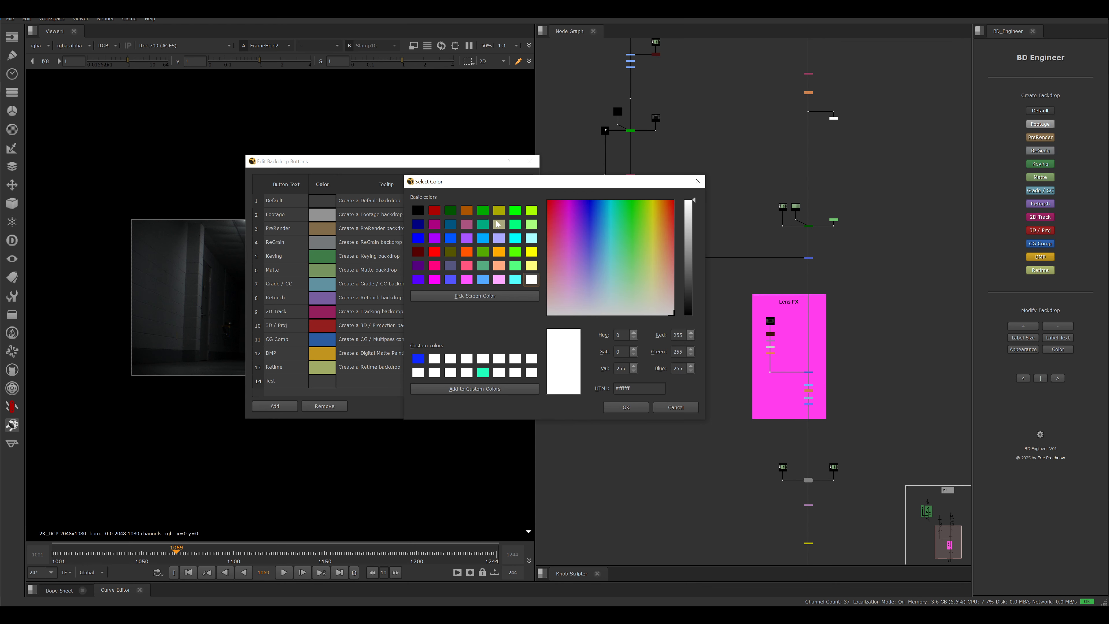
pyautogui.moveTo(612, 232); pyautogui.dragTo(599, 219)
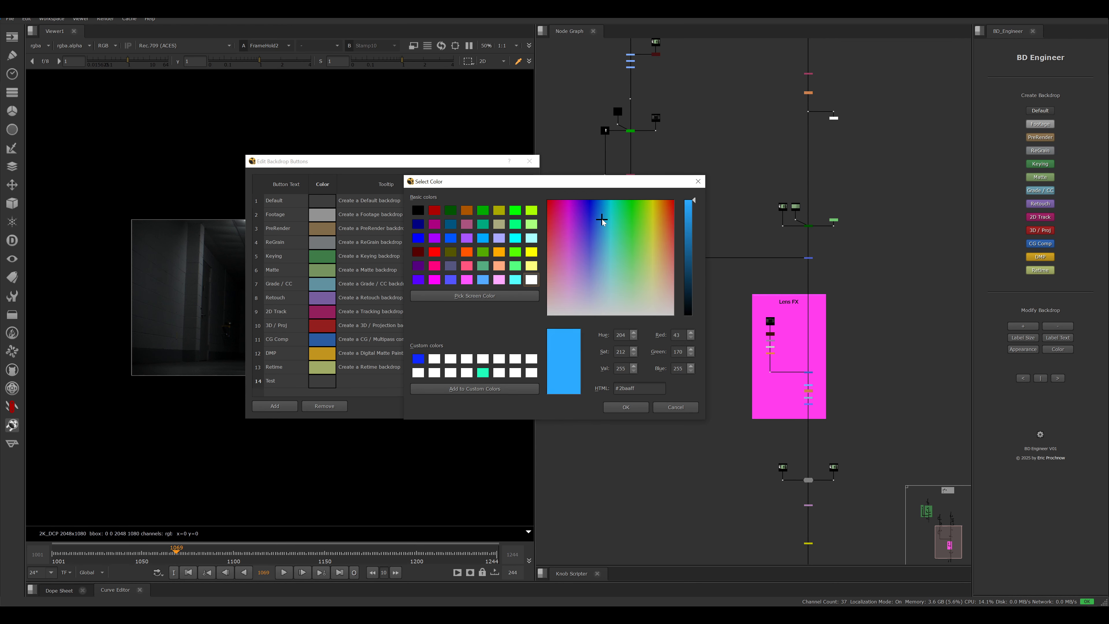
pyautogui.moveTo(691, 212); pyautogui.dragTo(692, 210)
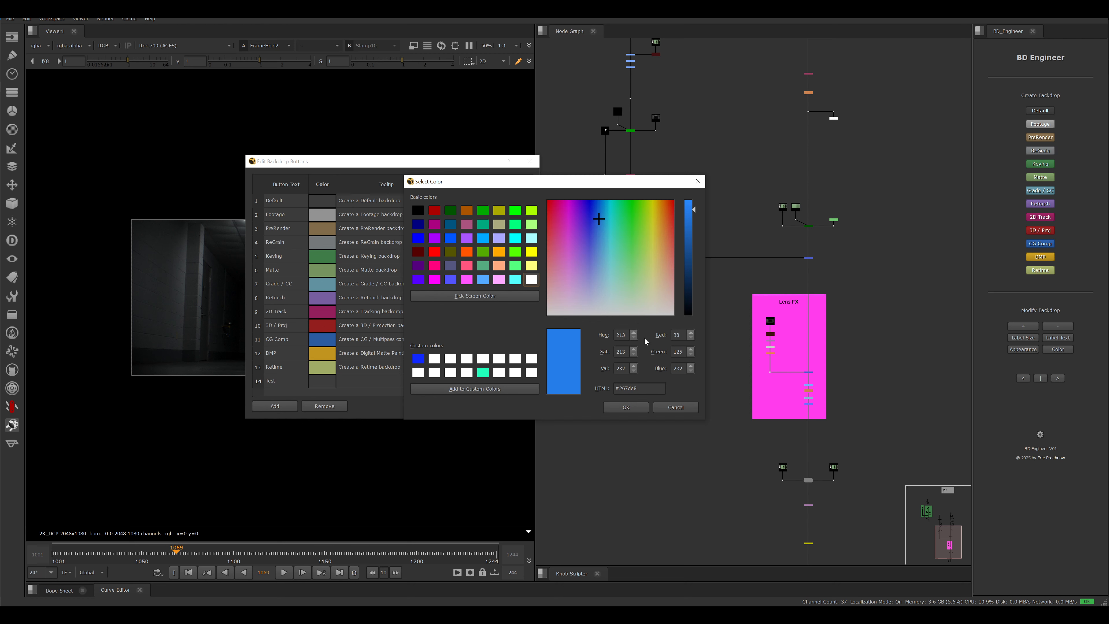
pyautogui.click(626, 407)
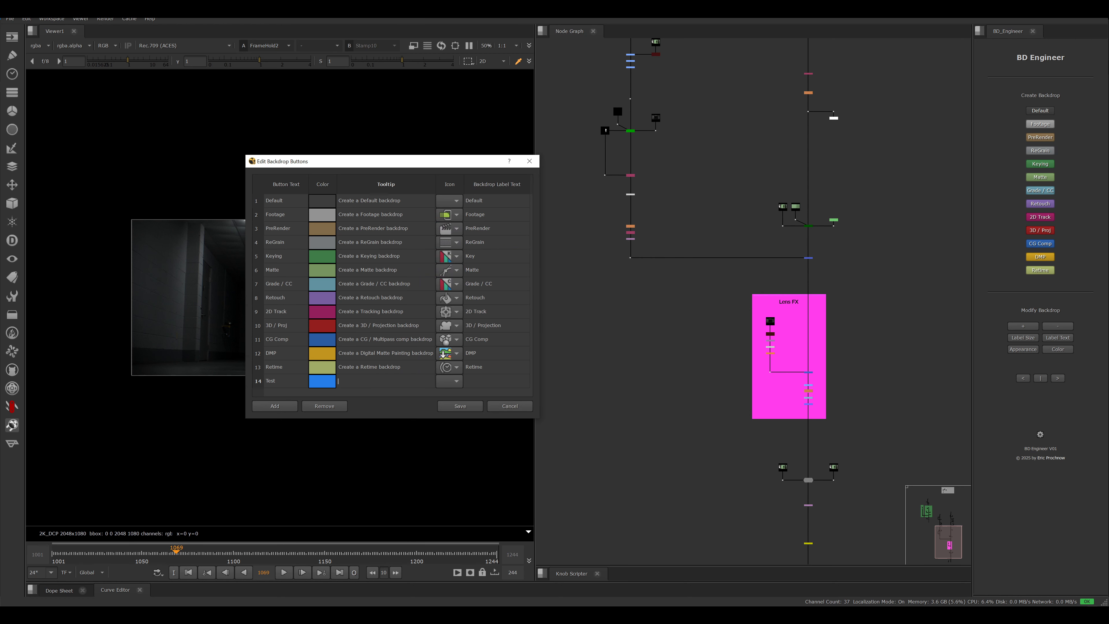
# - Set the Test button's tooltip to "This is our Test backdrop" and pick an icon for it
pyautogui.write('This is our Test backdrop')
pyautogui.click(450, 381)
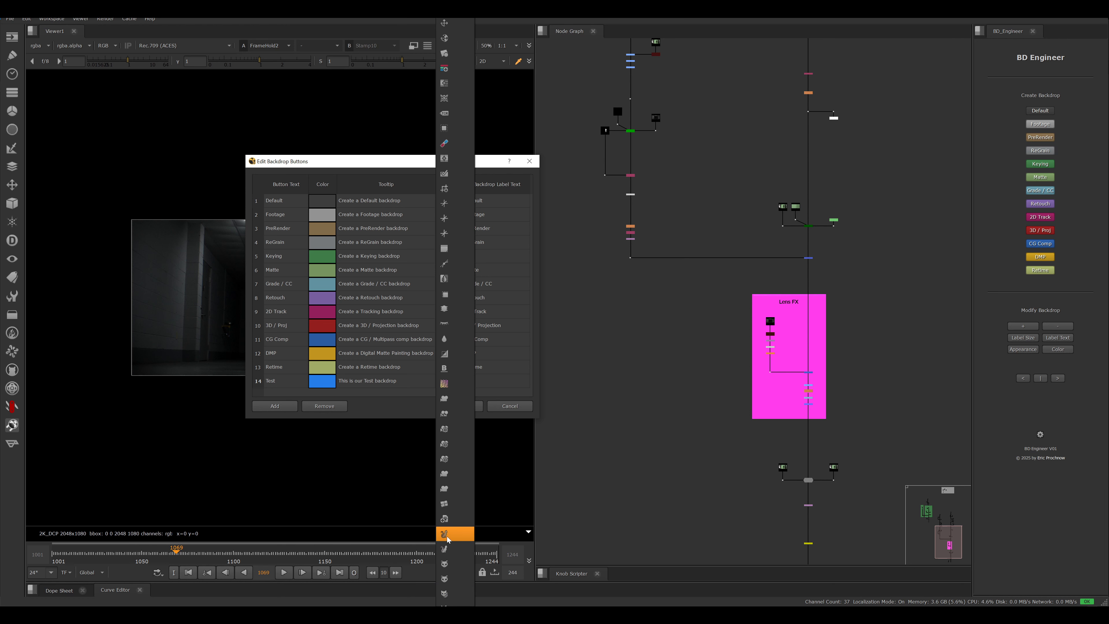
pyautogui.click(449, 545)
# - Enter "Write your text" as the Test button's backdrop label text and save the button list
pyautogui.doubleClick(497, 380)
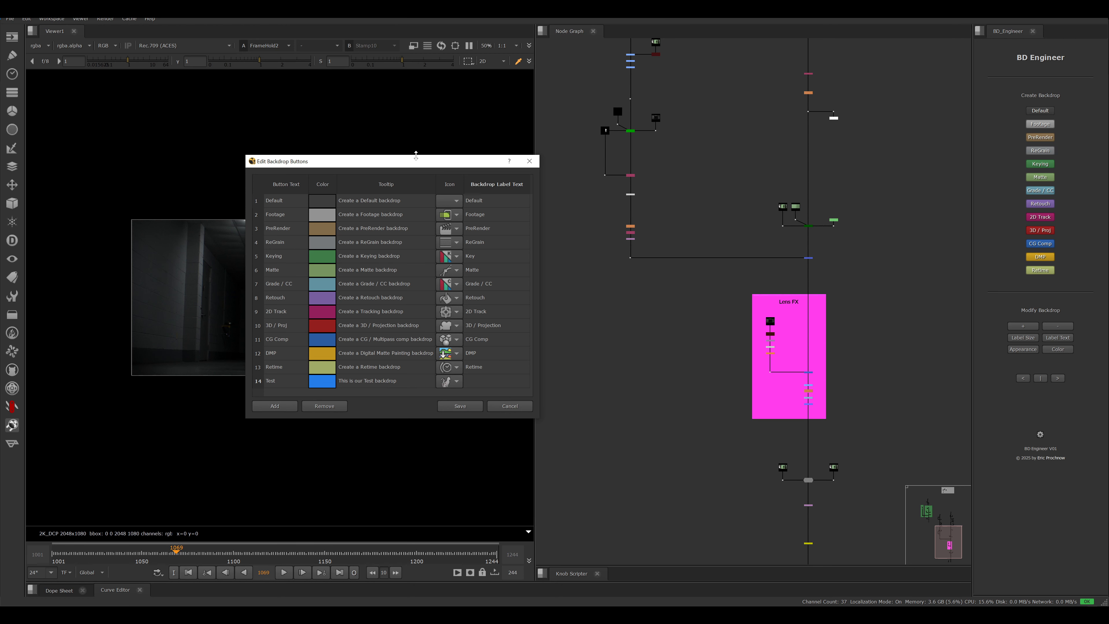
pyautogui.moveTo(407, 166); pyautogui.dragTo(672, 126)
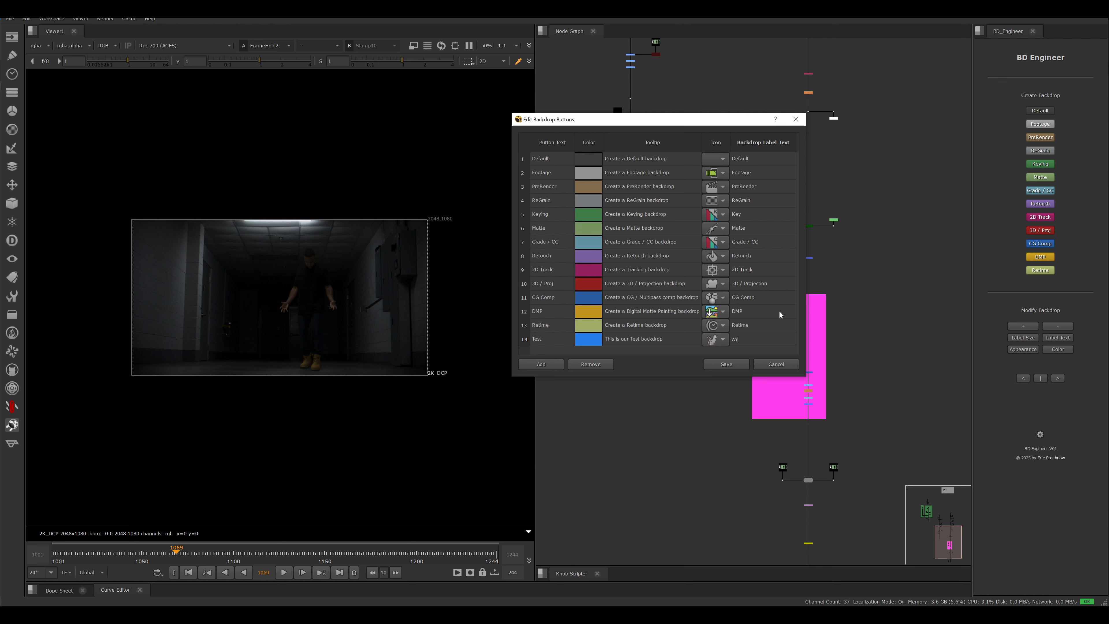
pyautogui.write('te your text')
pyautogui.click(728, 364)
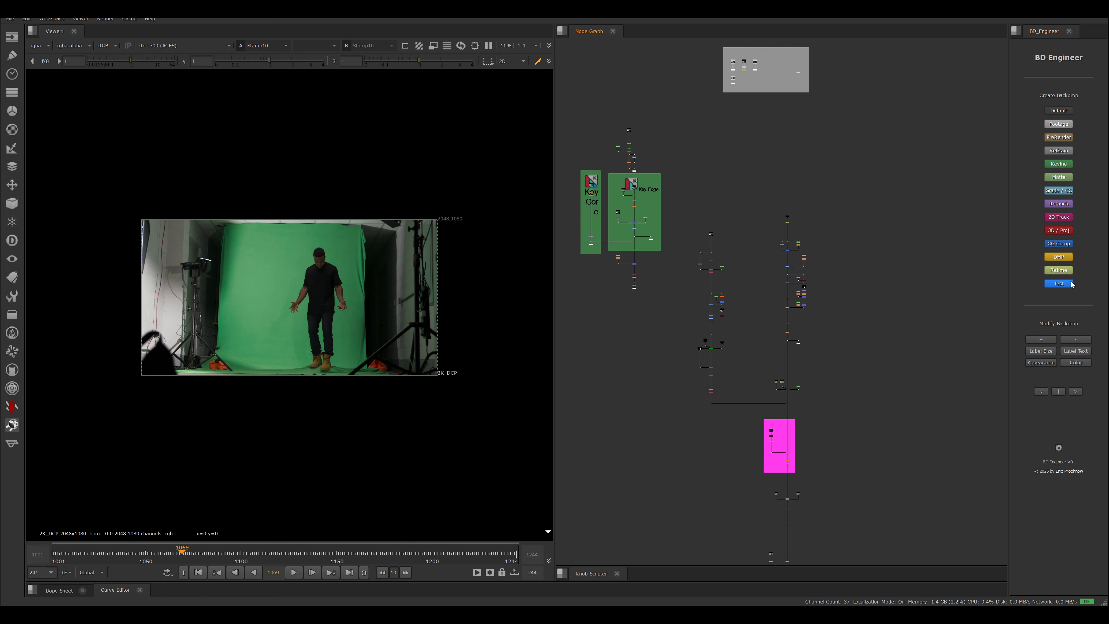
# - Create a Test backdrop titled "Worked ! Nice !" around the upper nodes of the main branch below BG_plate, then deselect everything
pyautogui.moveTo(895, 311); pyautogui.dragTo(771, 234)
pyautogui.click(1060, 284)
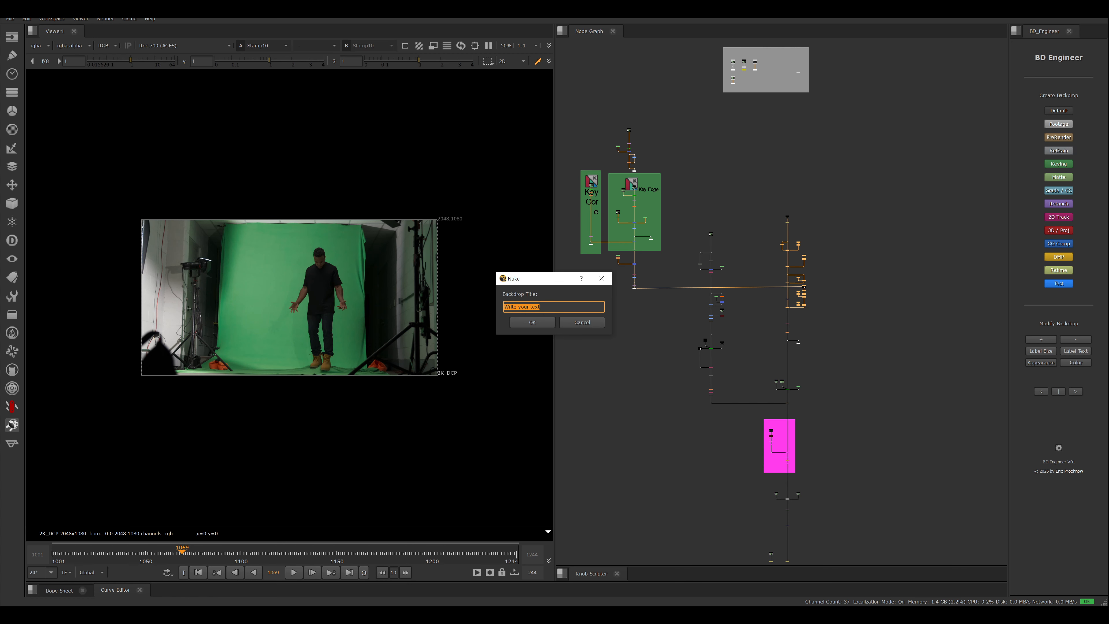
pyautogui.write('Worked ! Nice !')
pyautogui.press('Return')
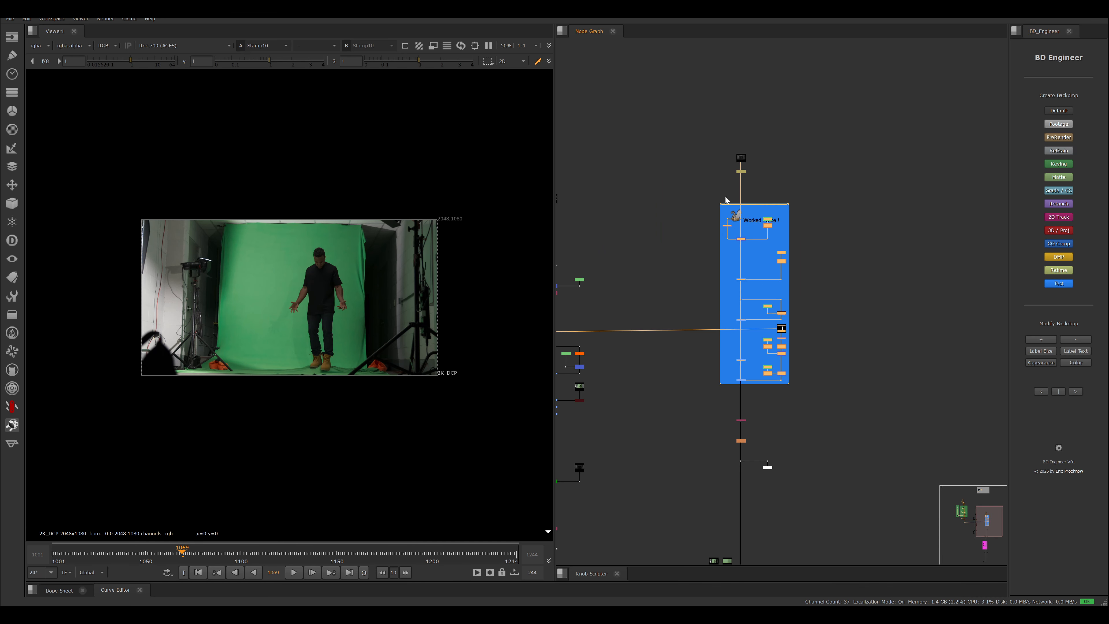
pyautogui.moveTo(799, 303); pyautogui.dragTo(815, 371, button='middle')
pyautogui.scroll(5, 791, 255)
pyautogui.moveTo(908, 301); pyautogui.dragTo(860, 229, button='middle')
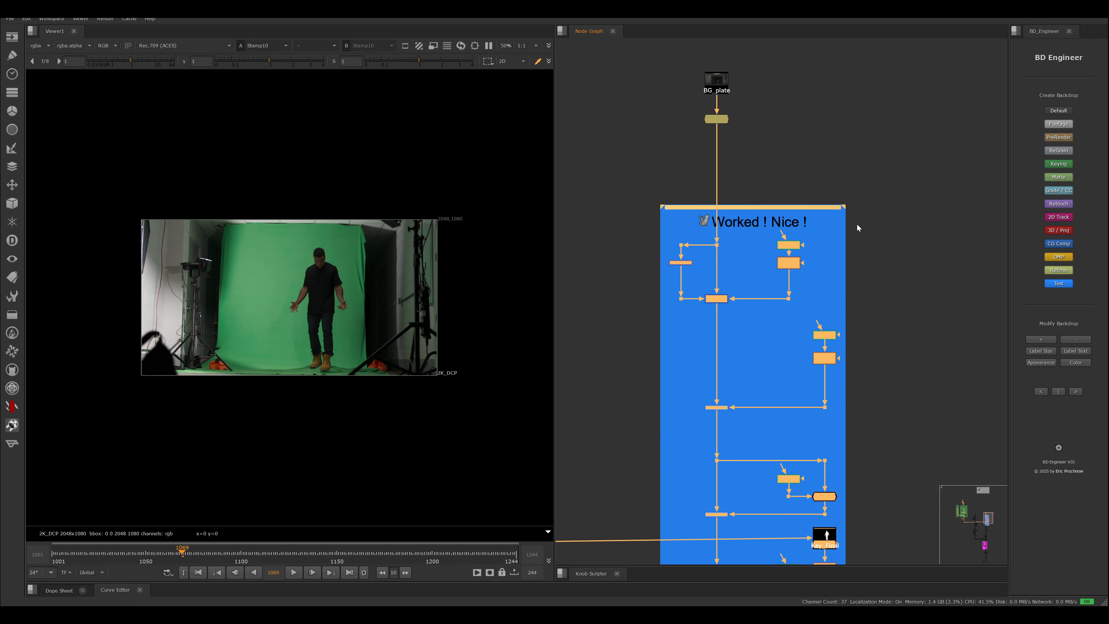
pyautogui.scroll(-6, 858, 228)
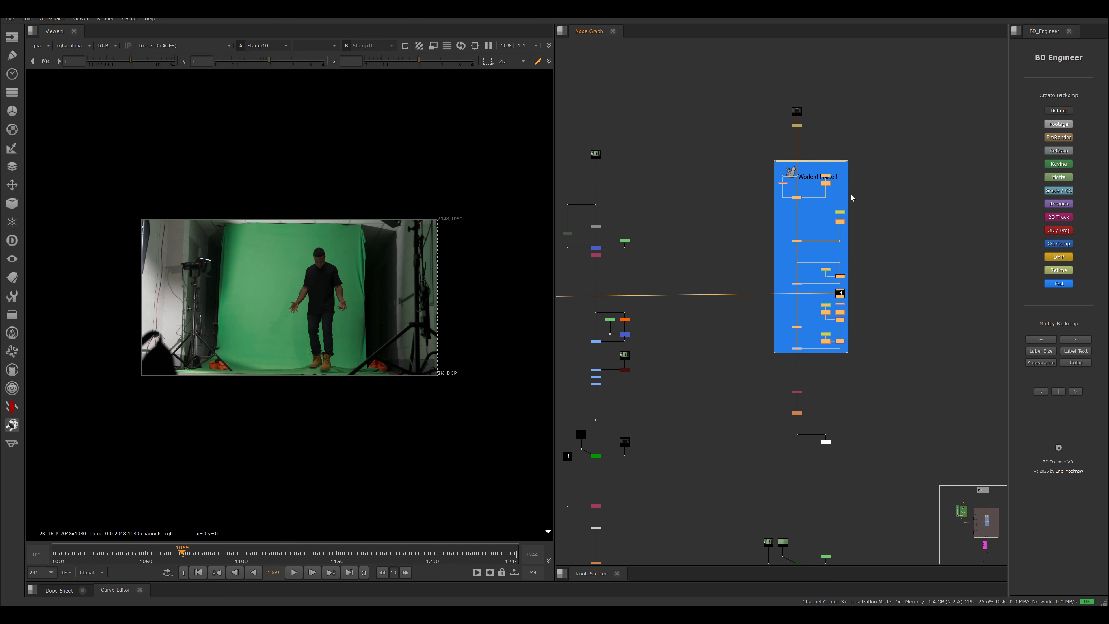
pyautogui.click(902, 265)
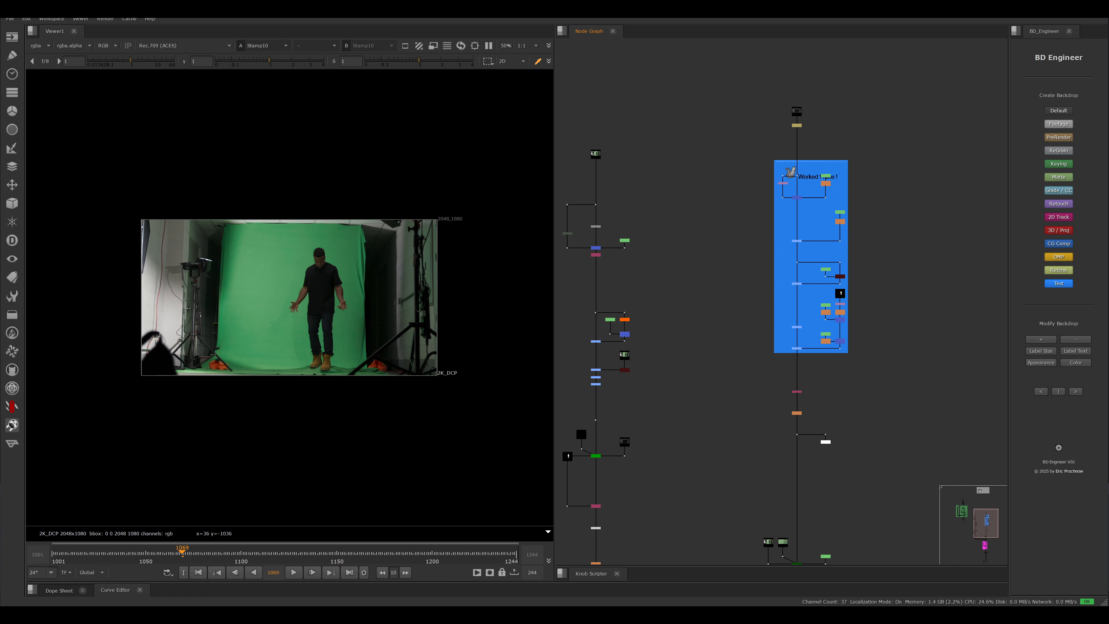
# - Switch to the BD_Engineer-main folder in File Explorer and look at its BD_Engineer folder and init.py file
pyautogui.moveTo(80, 588)
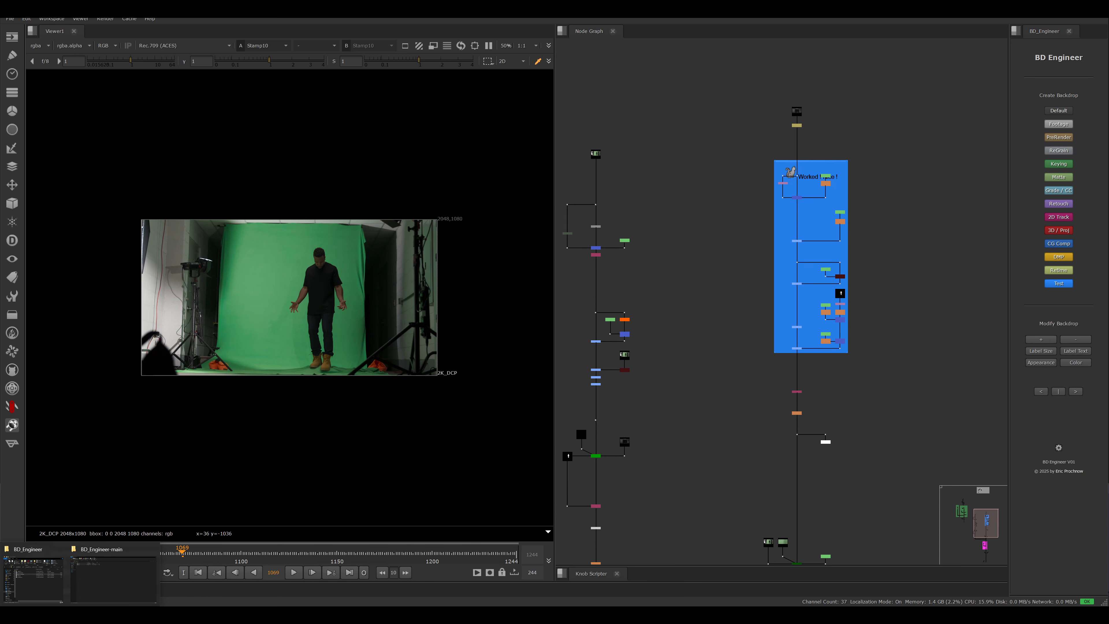
pyautogui.click(101, 585)
pyautogui.click(116, 94)
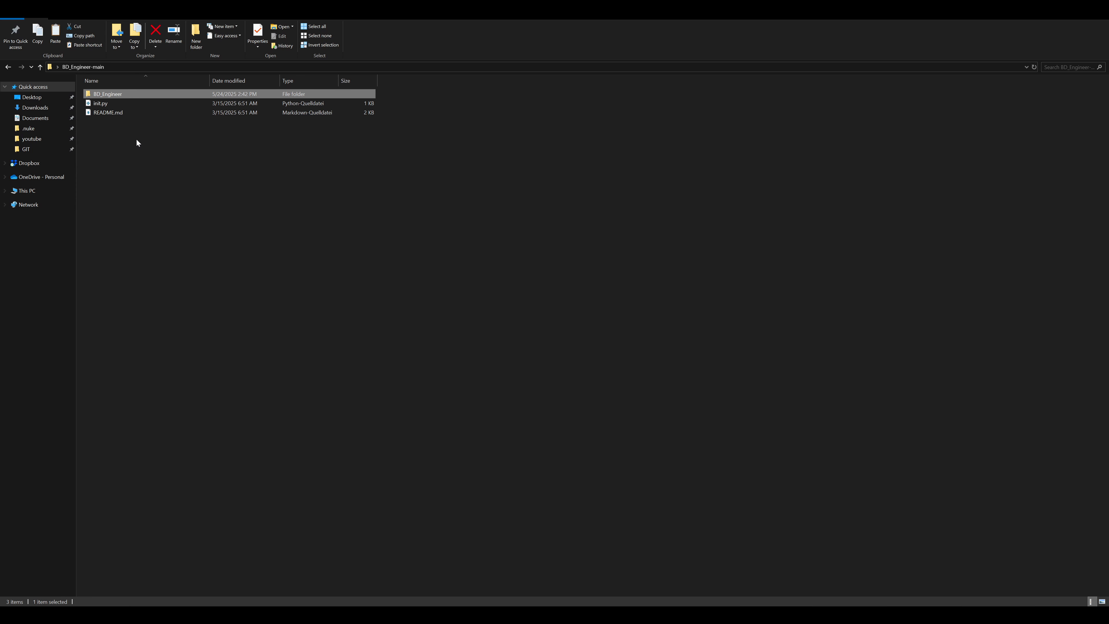
pyautogui.click(107, 102)
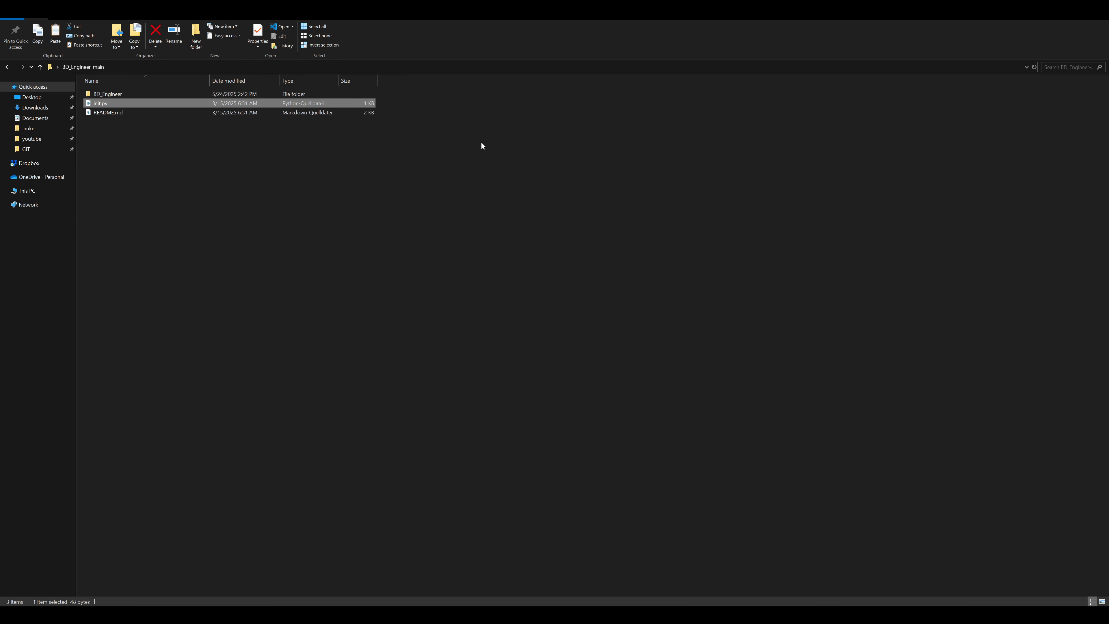
# - Examine the nuke.pluginAddPath('./BD_Engineer') line of init.py in Visual Studio Code, then minimise the editor
pyautogui.click(593, 233)
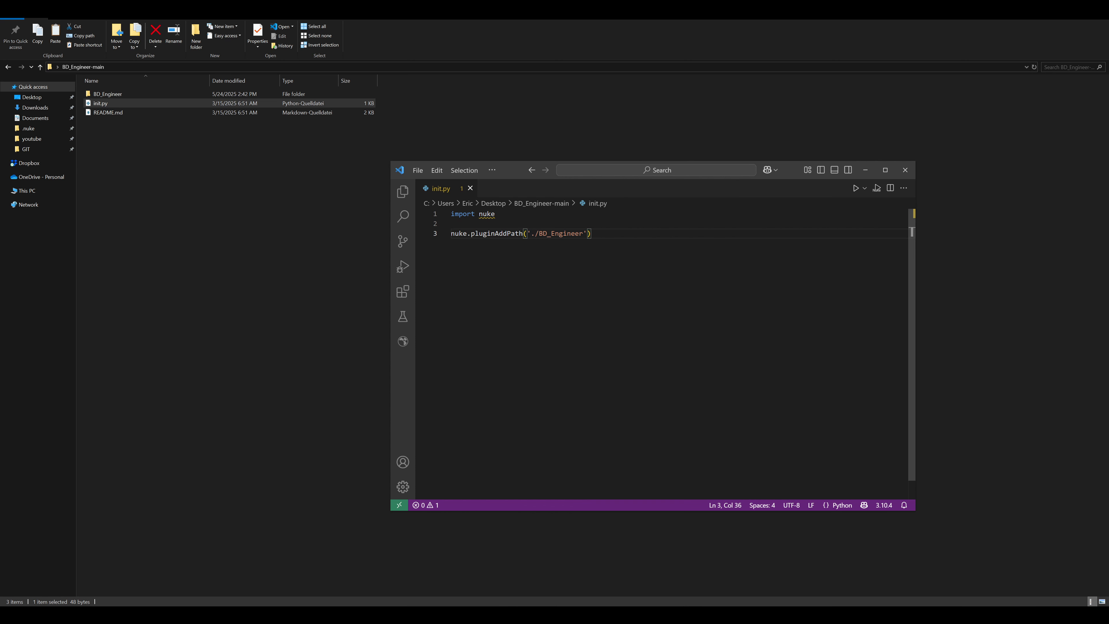
pyautogui.moveTo(592, 233); pyautogui.dragTo(451, 234)
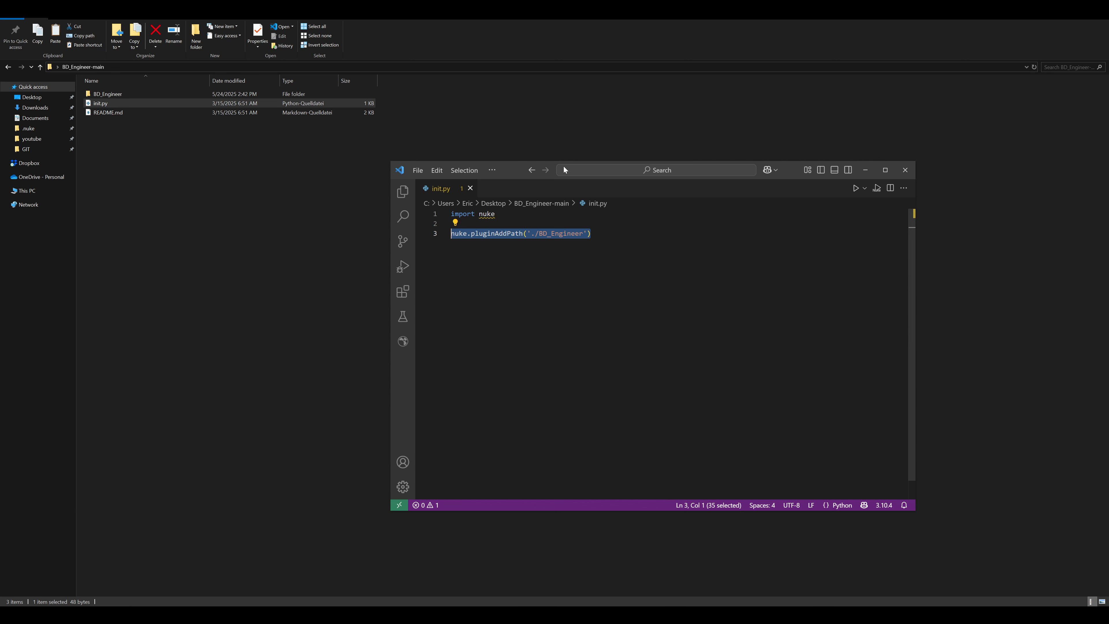
pyautogui.click(872, 170)
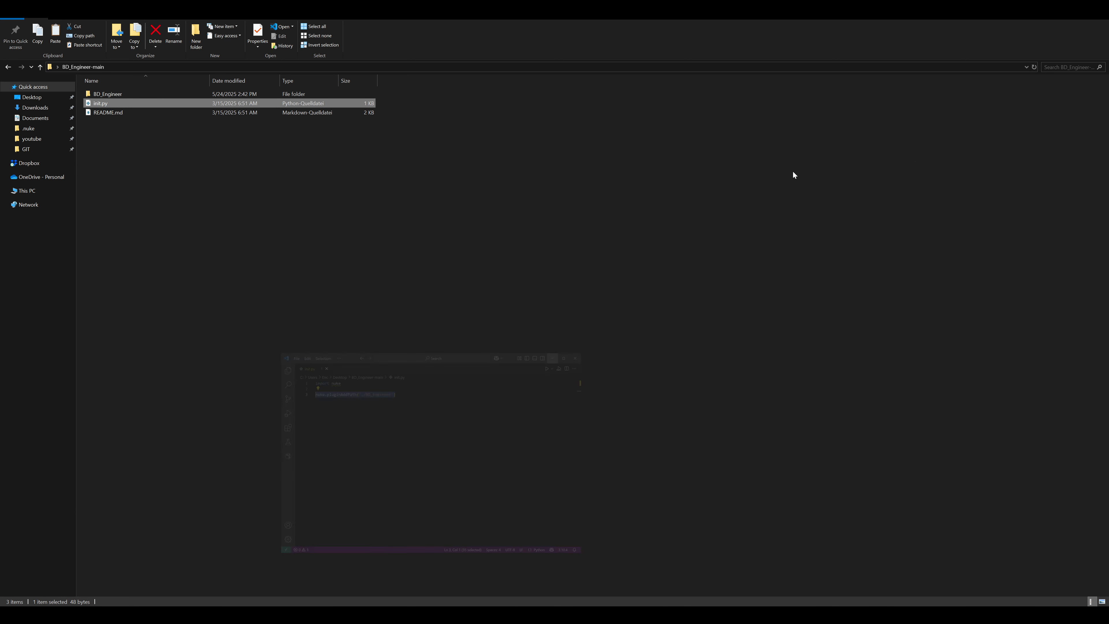
# - Open ui_settings.py from the BD_Engineer folder and examine its main button, text size and default icon path settings
pyautogui.doubleClick(110, 94)
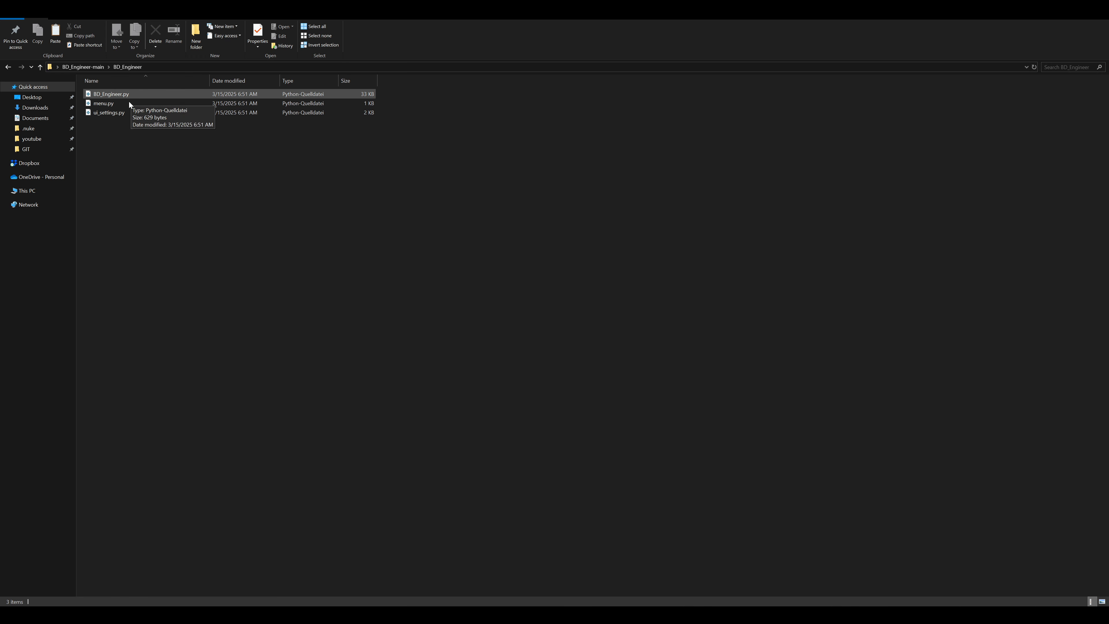
pyautogui.doubleClick(109, 114)
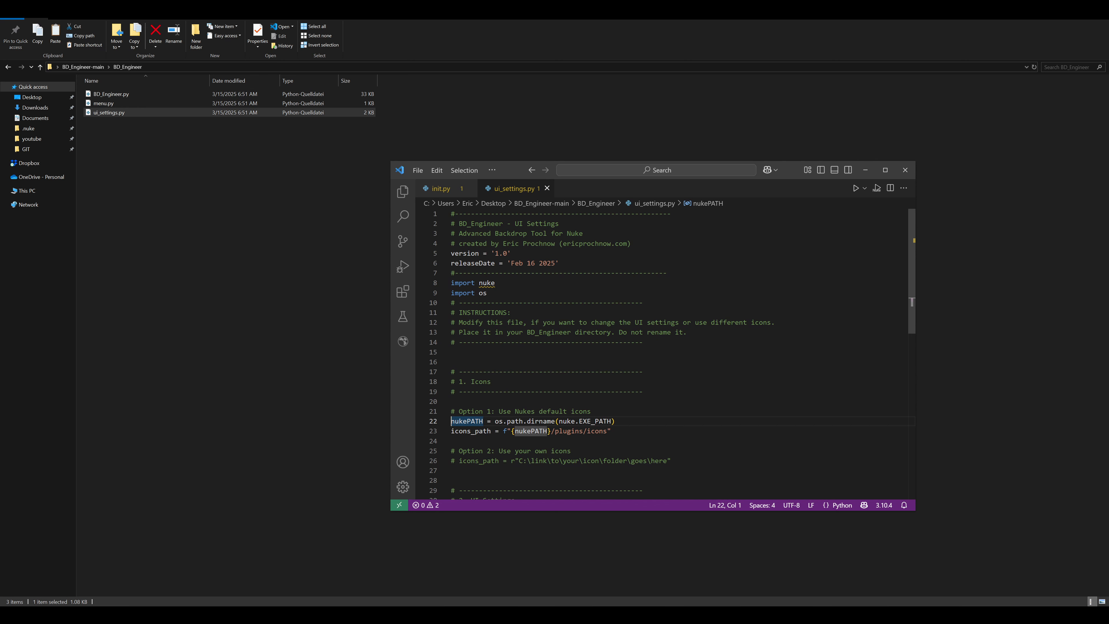
pyautogui.moveTo(914, 264); pyautogui.dragTo(900, 344)
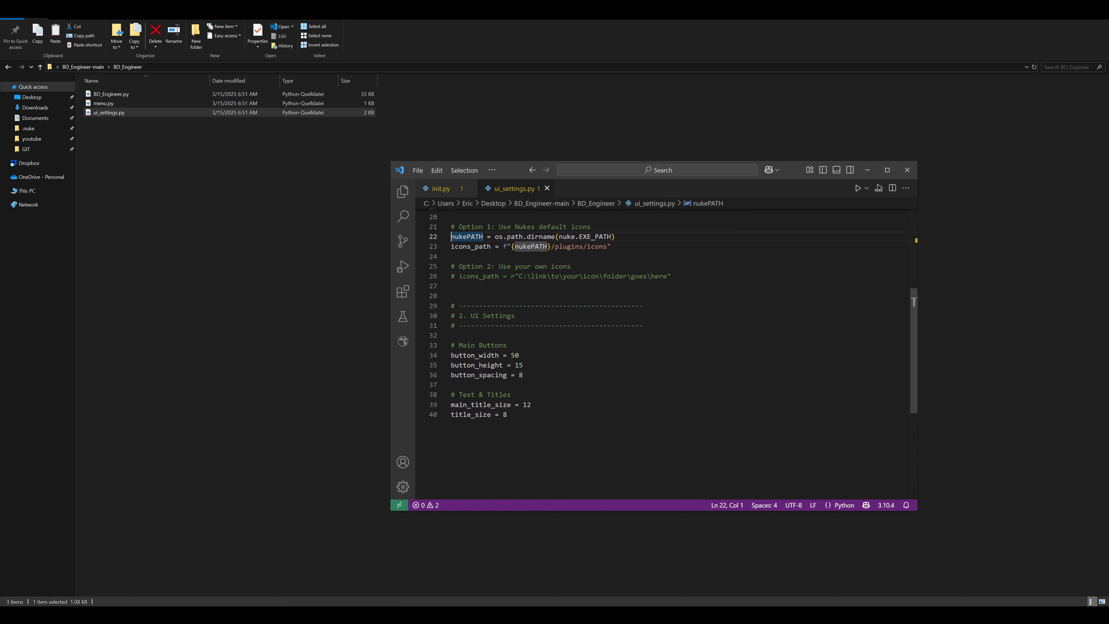
pyautogui.moveTo(452, 384); pyautogui.dragTo(452, 345)
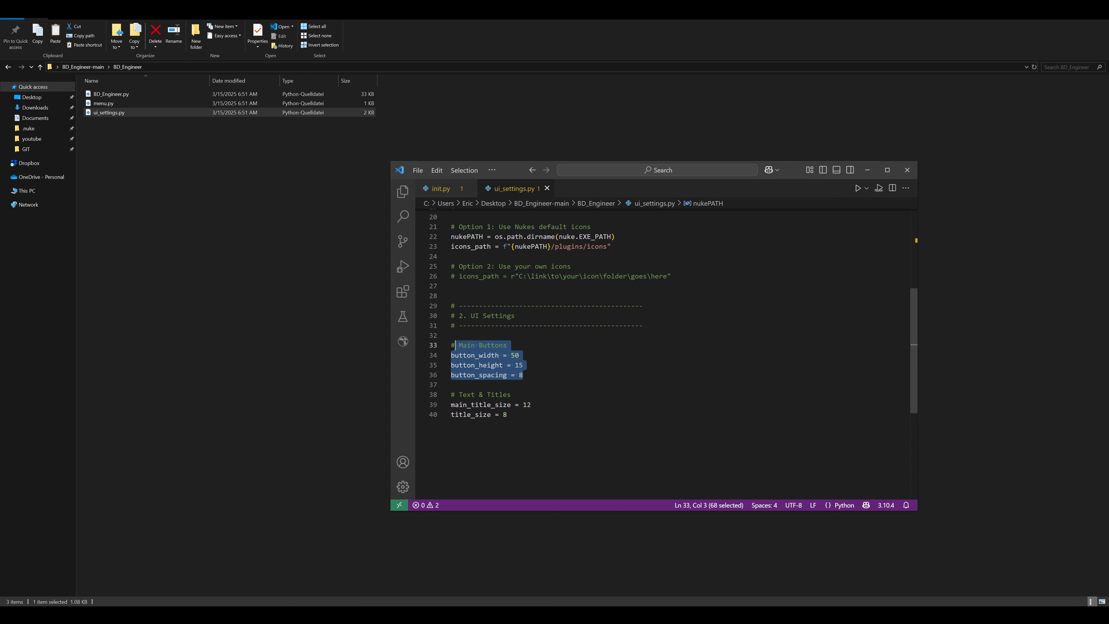
pyautogui.moveTo(508, 414); pyautogui.dragTo(452, 395)
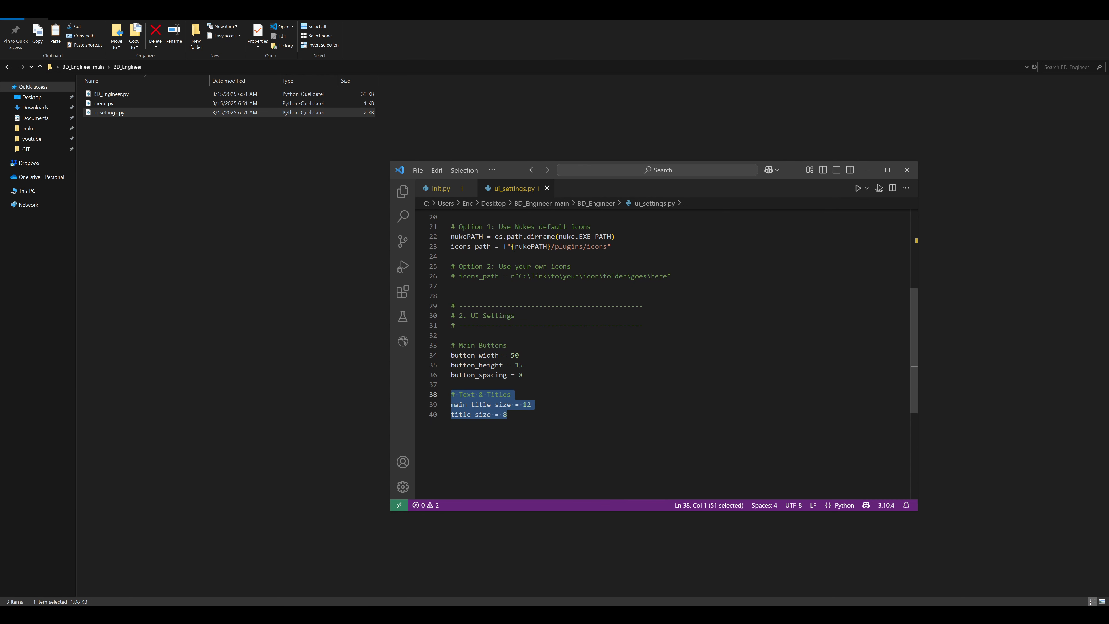
pyautogui.moveTo(915, 309); pyautogui.dragTo(915, 285)
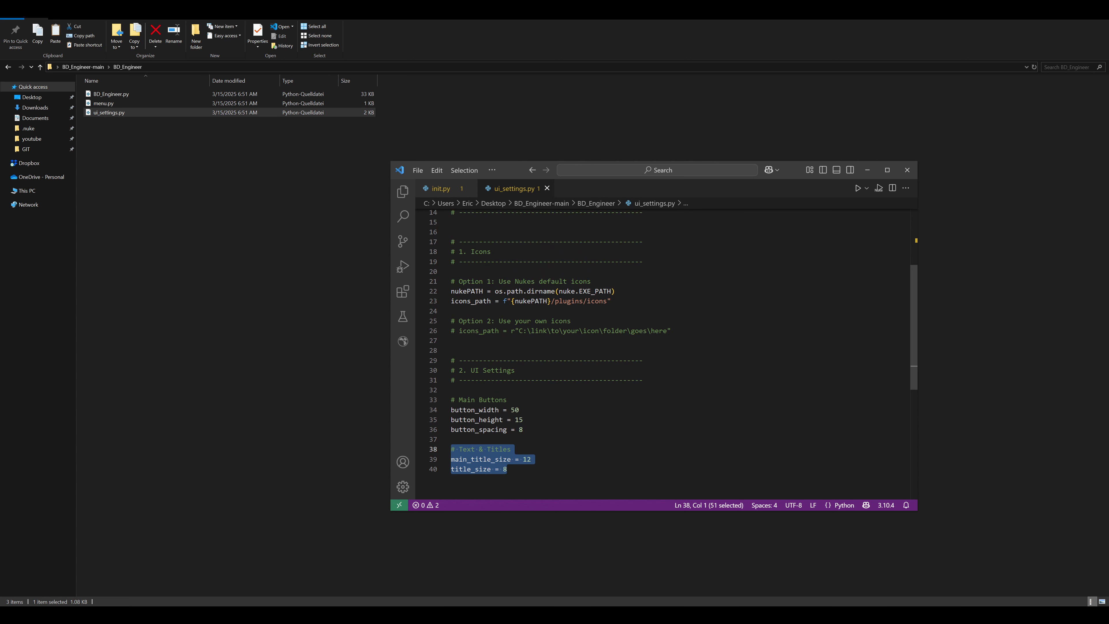
pyautogui.moveTo(611, 301); pyautogui.dragTo(452, 282)
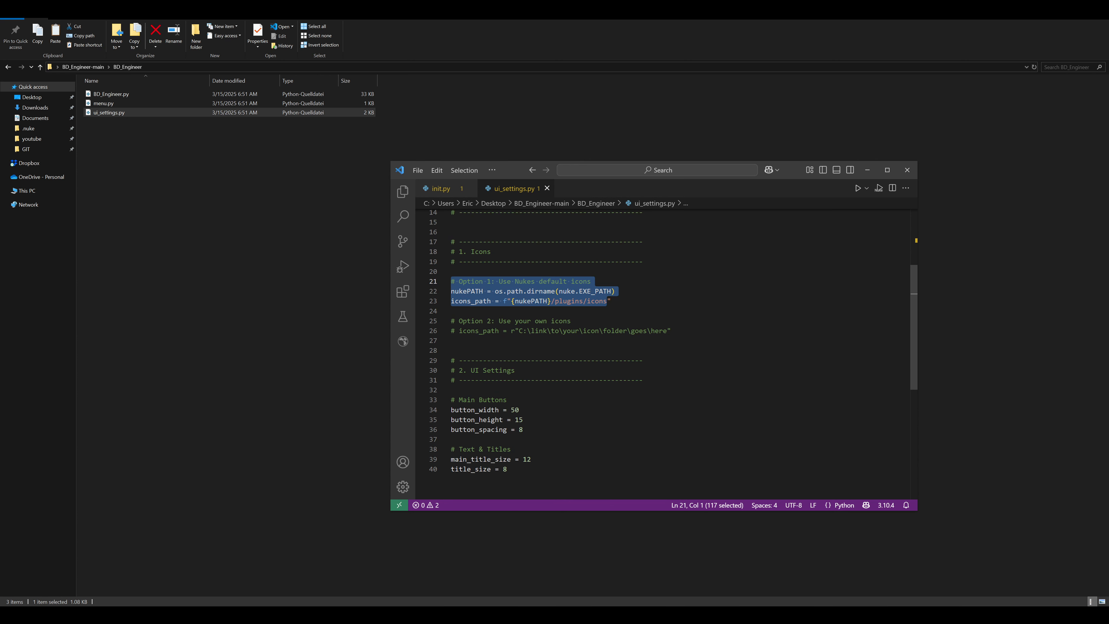
pyautogui.click(611, 301)
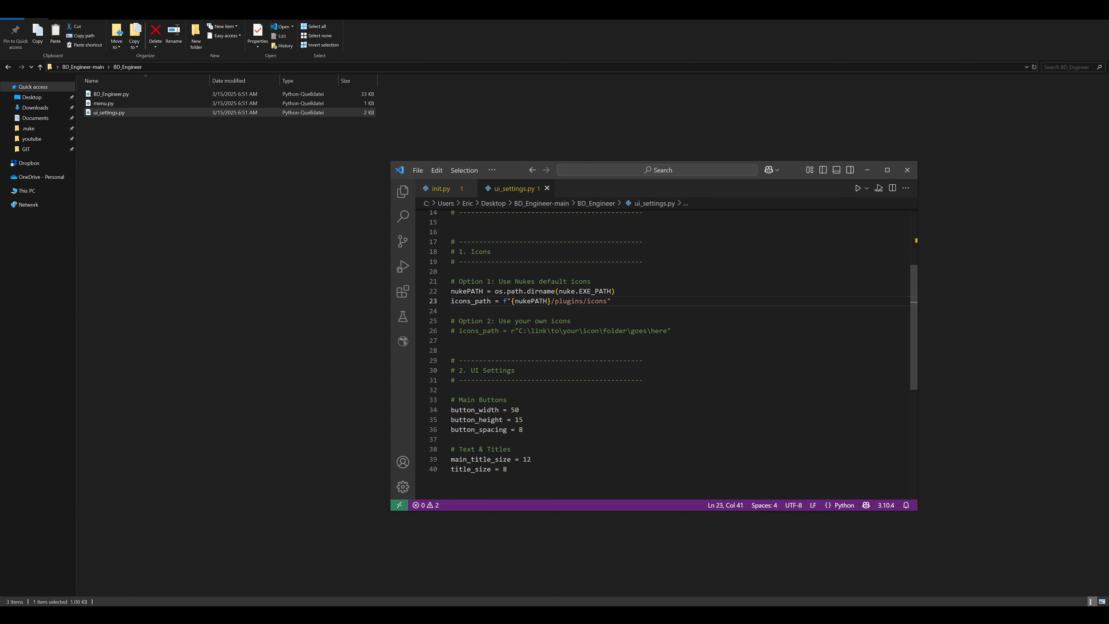
# - Activate the Option 2 custom icons_path line in ui_settings.py and comment out the nukePATH and icons_path lines of Option 1
pyautogui.click(452, 331)
pyautogui.press('BackSpace')
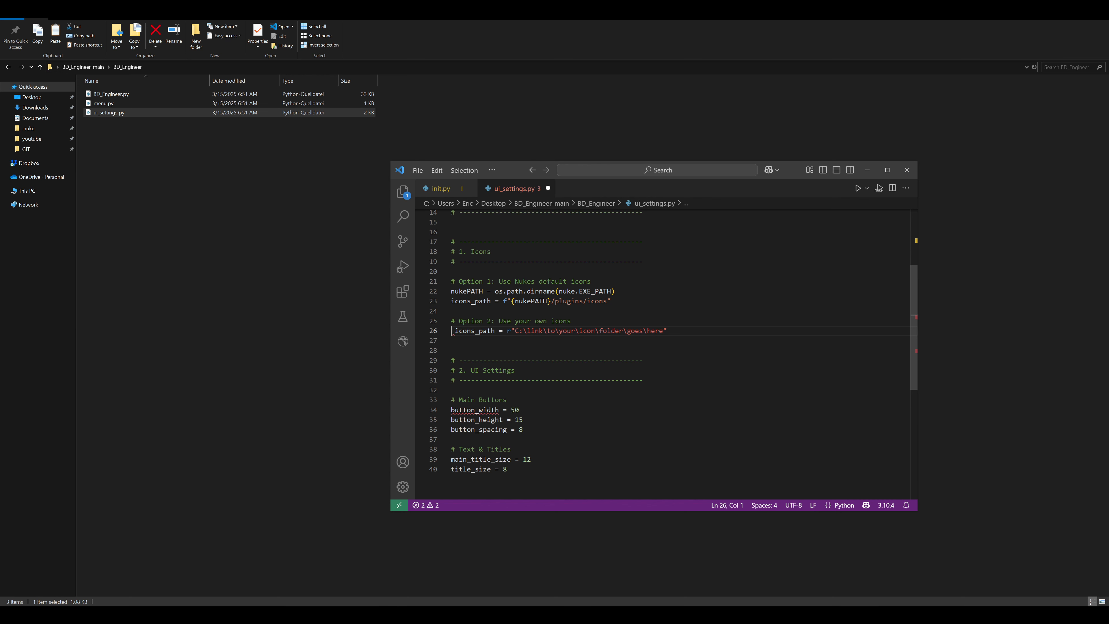
pyautogui.click(452, 292)
pyautogui.write('#')
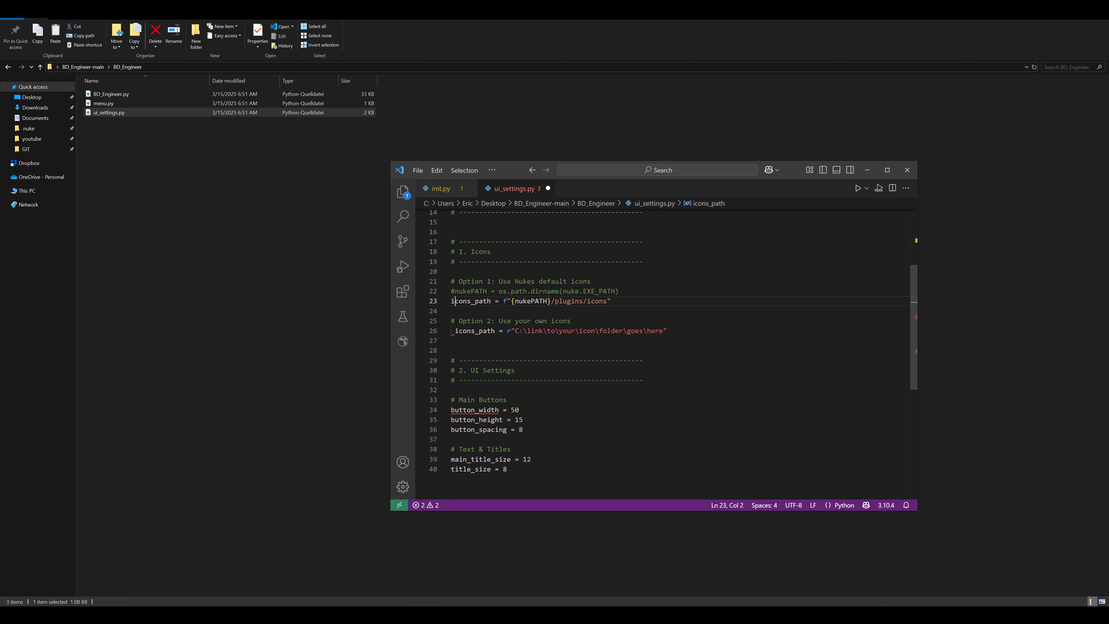
pyautogui.press('Down')
pyautogui.press('Home')
pyautogui.write('#')
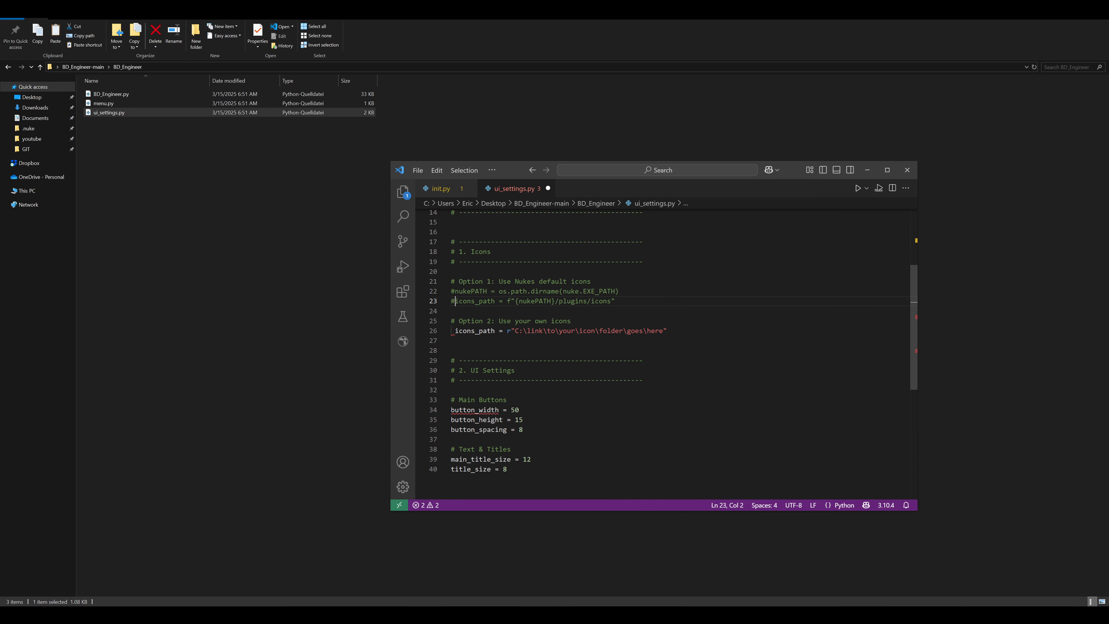
# - Highlight the placeholder folder path and the leading space in the Option 2 icons_path line
pyautogui.moveTo(515, 330); pyautogui.dragTo(596, 331)
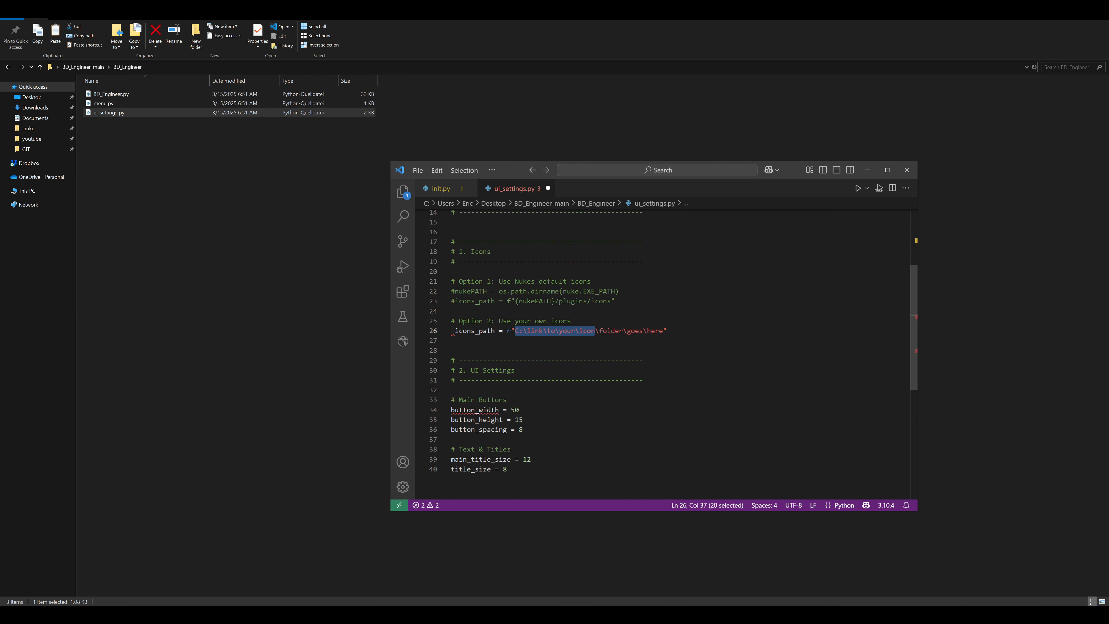
pyautogui.moveTo(663, 331); pyautogui.dragTo(516, 331)
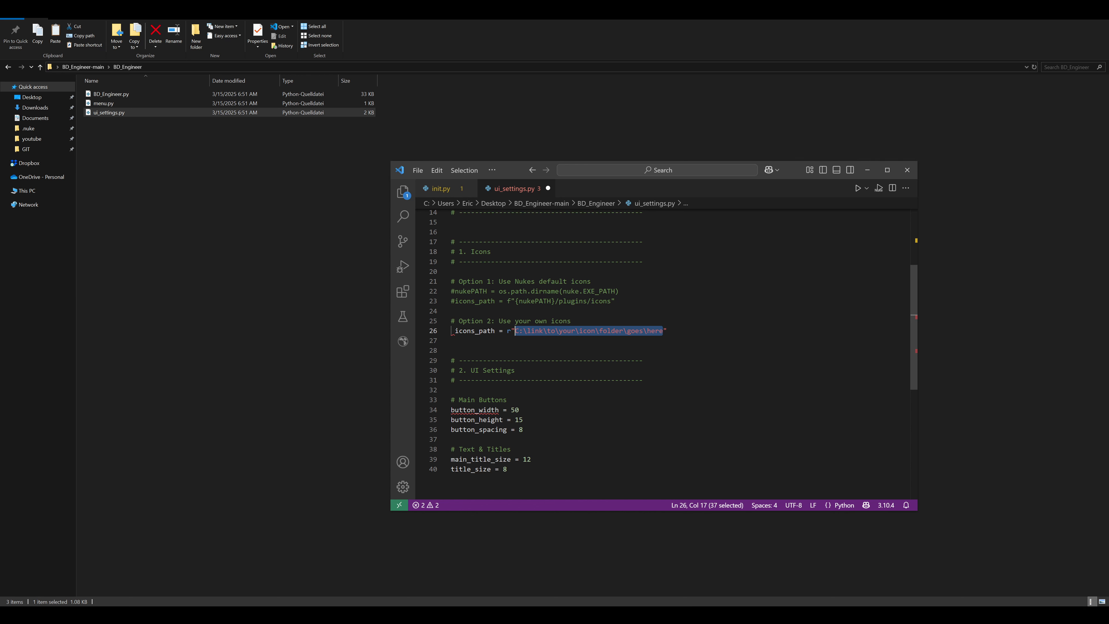
pyautogui.moveTo(451, 331); pyautogui.dragTo(455, 330)
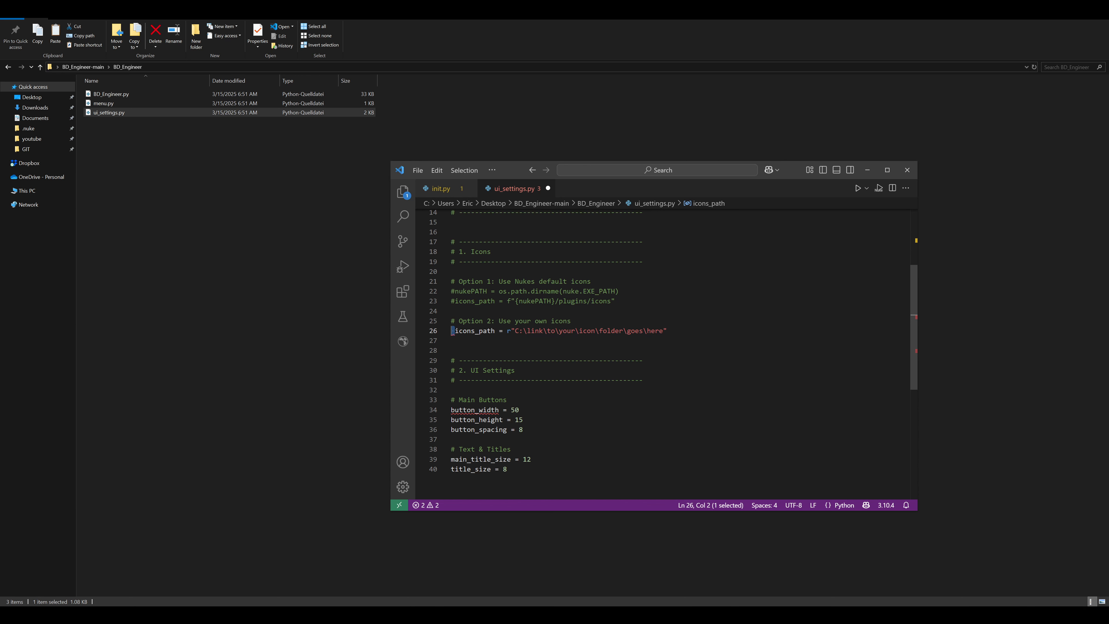
# - Return to the BD_Engineer folder, open menu.py and examine its floating window and dockable panel options
pyautogui.click(142, 104)
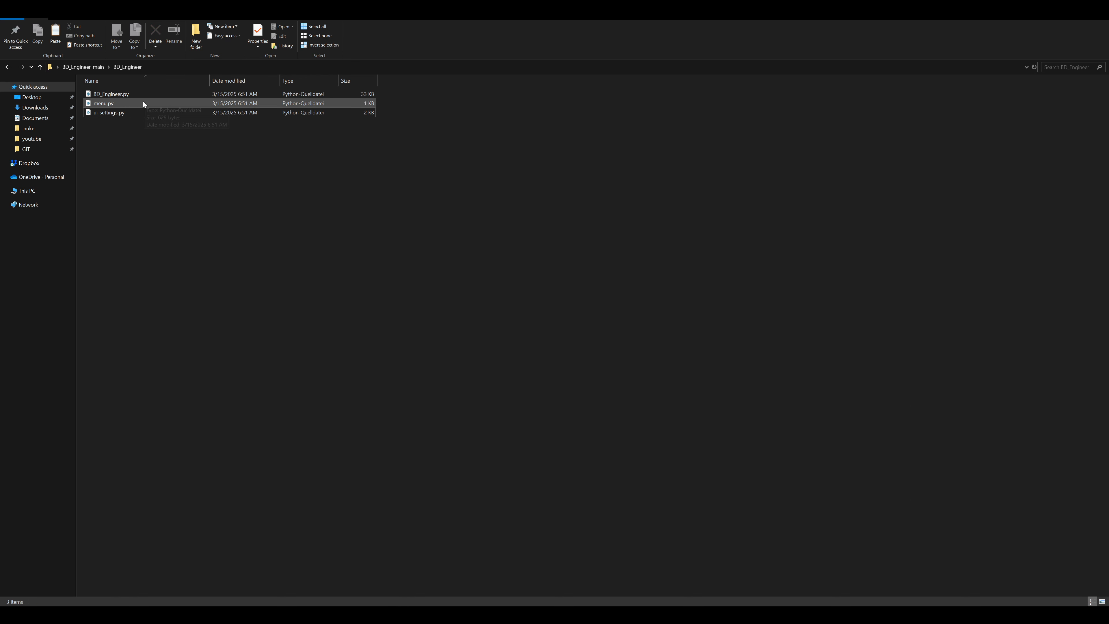
pyautogui.doubleClick(129, 103)
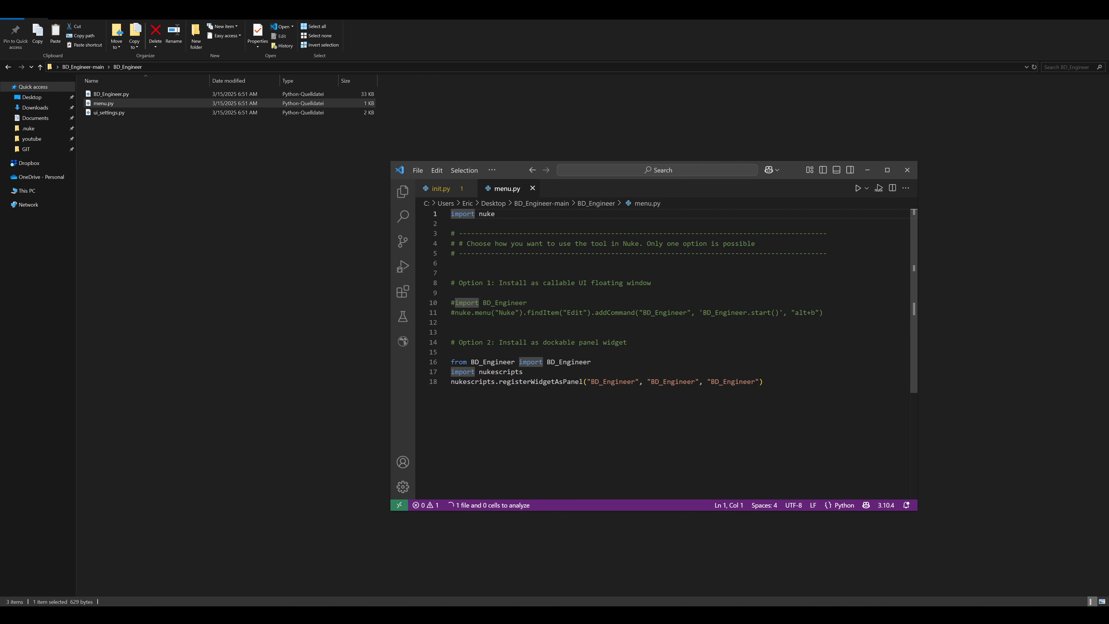
pyautogui.click(451, 264)
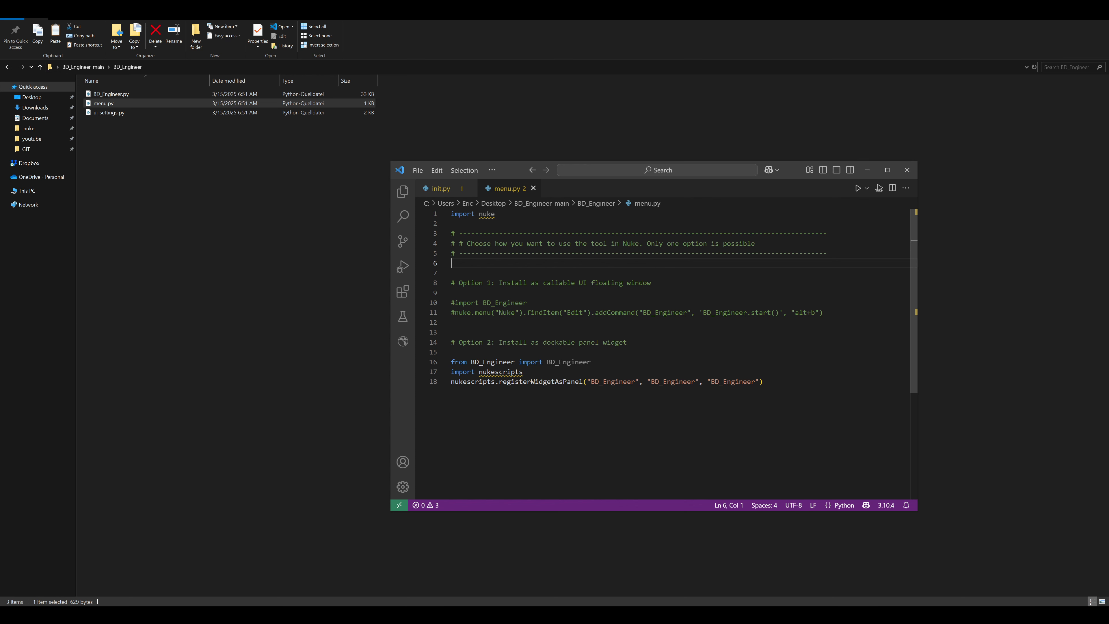
# - Switch to the sh0010_comp_v003.nk script in Nuke and look at the windows available for the BD_Engineer pane, then dismiss the list
pyautogui.click(130, 613)
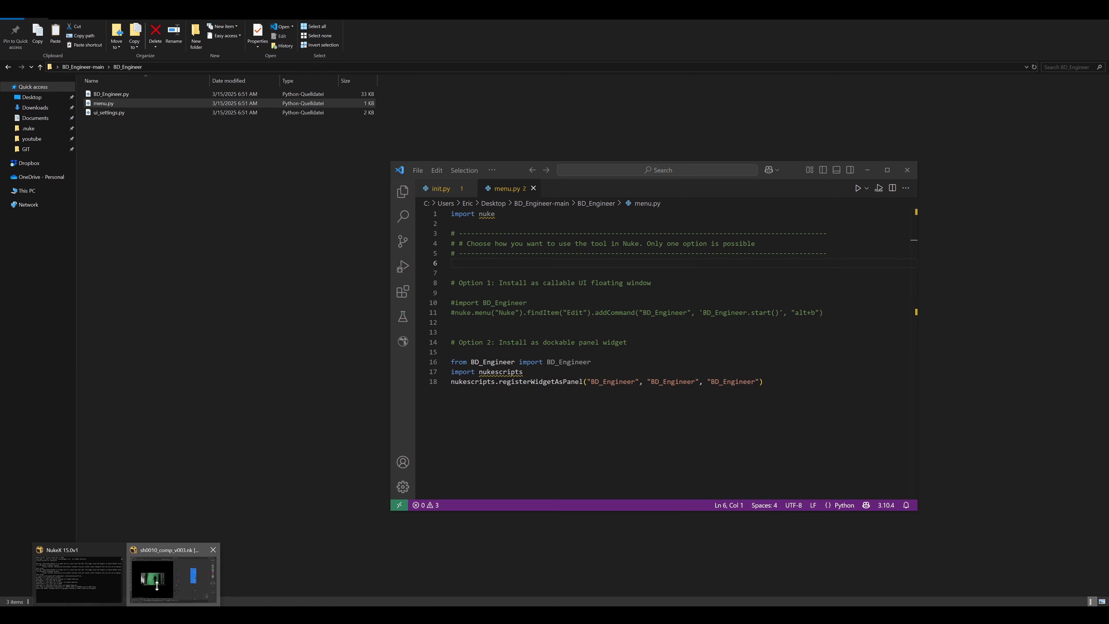
pyautogui.click(157, 585)
pyautogui.click(1016, 31)
pyautogui.moveTo(1057, 130)
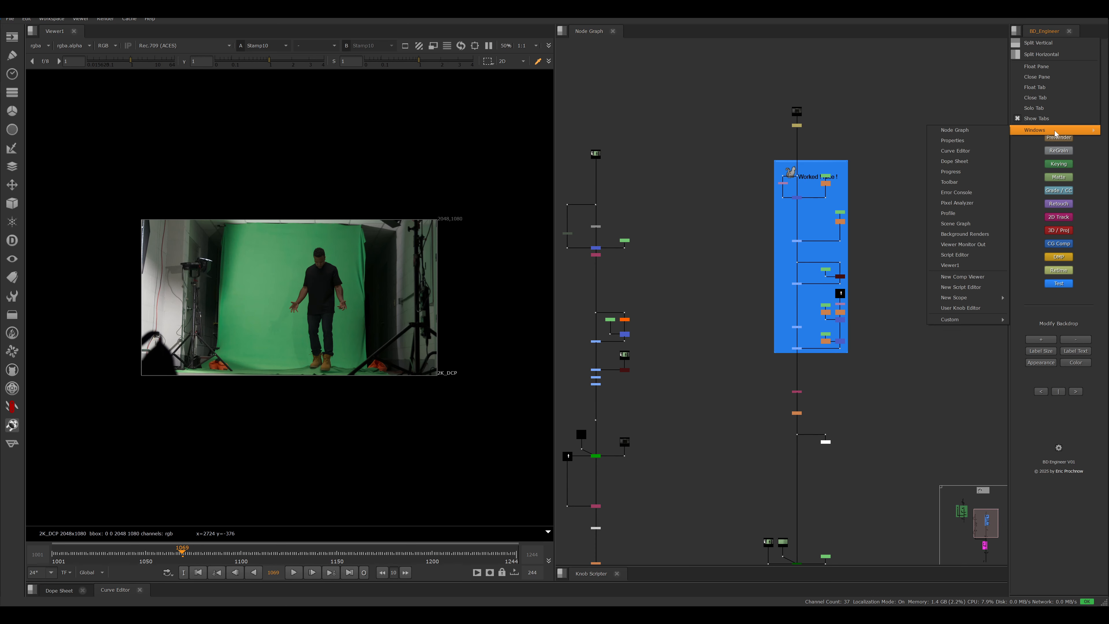
pyautogui.moveTo(978, 298)
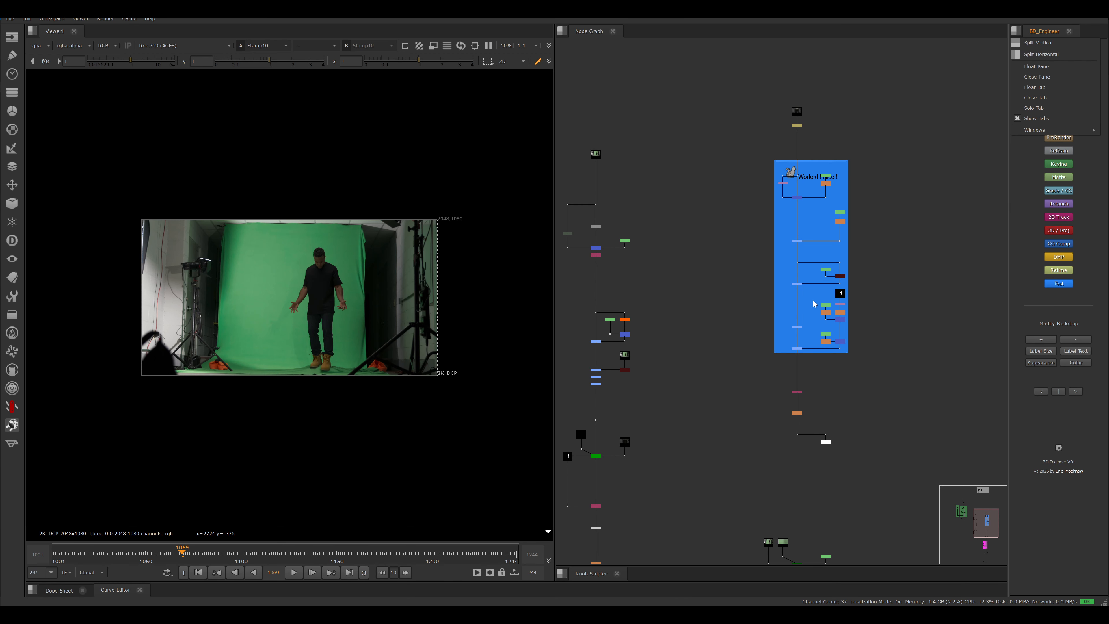
pyautogui.click(854, 296)
pyautogui.moveTo(675, 247); pyautogui.dragTo(757, 252, button='middle')
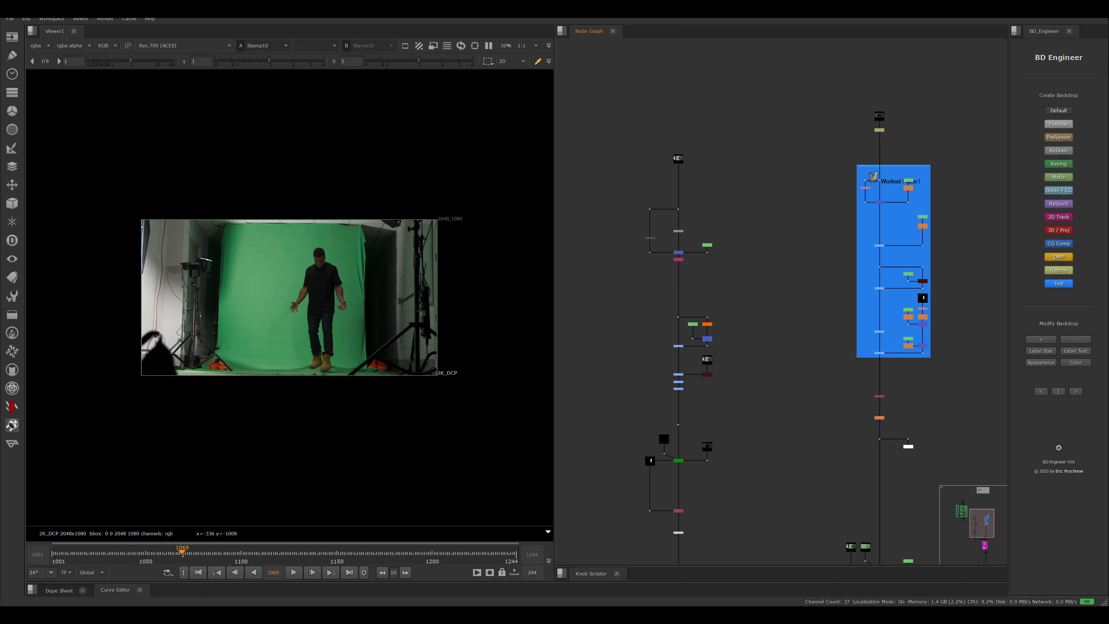
# - Switch back to menu.py in Visual Studio Code and uncomment the nuke.menu addCommand line of Option 1
pyautogui.hotkey('alt', 'Tab')
pyautogui.click(455, 313)
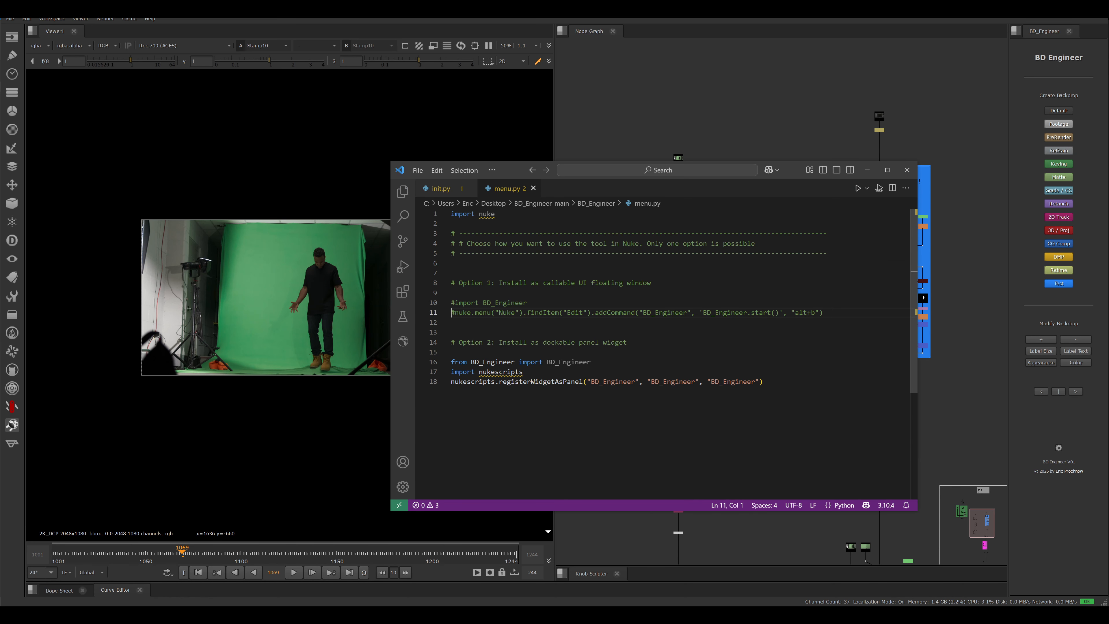
pyautogui.press('BackSpace')
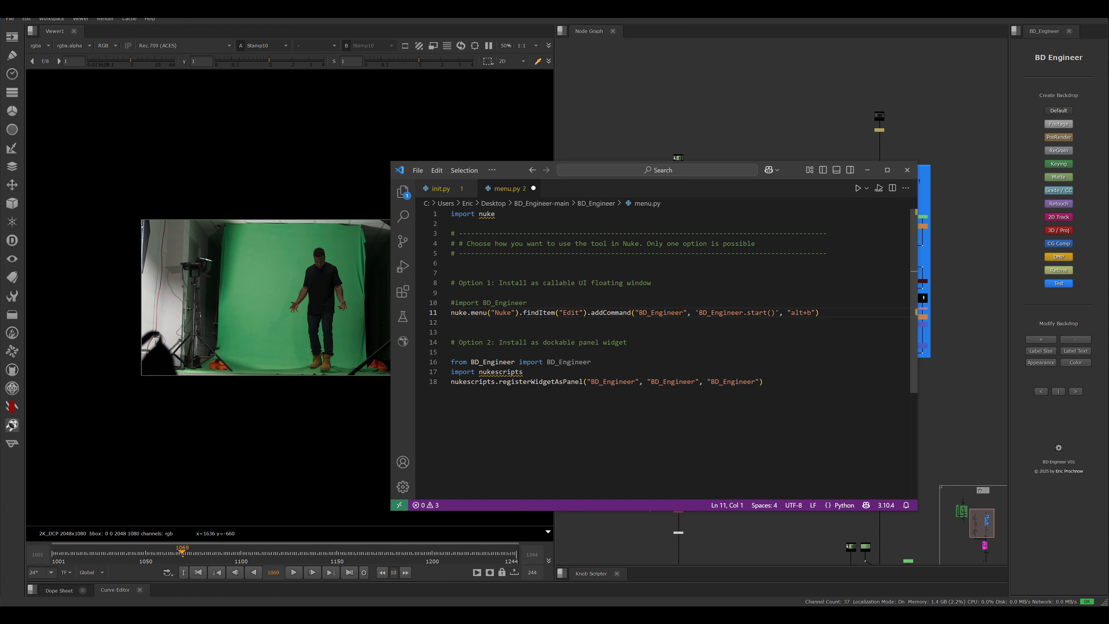
# - Comment out the three Option 2 dockable panel lines in menu.py: the BD_Engineer import, the nukescripts import and registerWidgetAsPanel
pyautogui.click(452, 372)
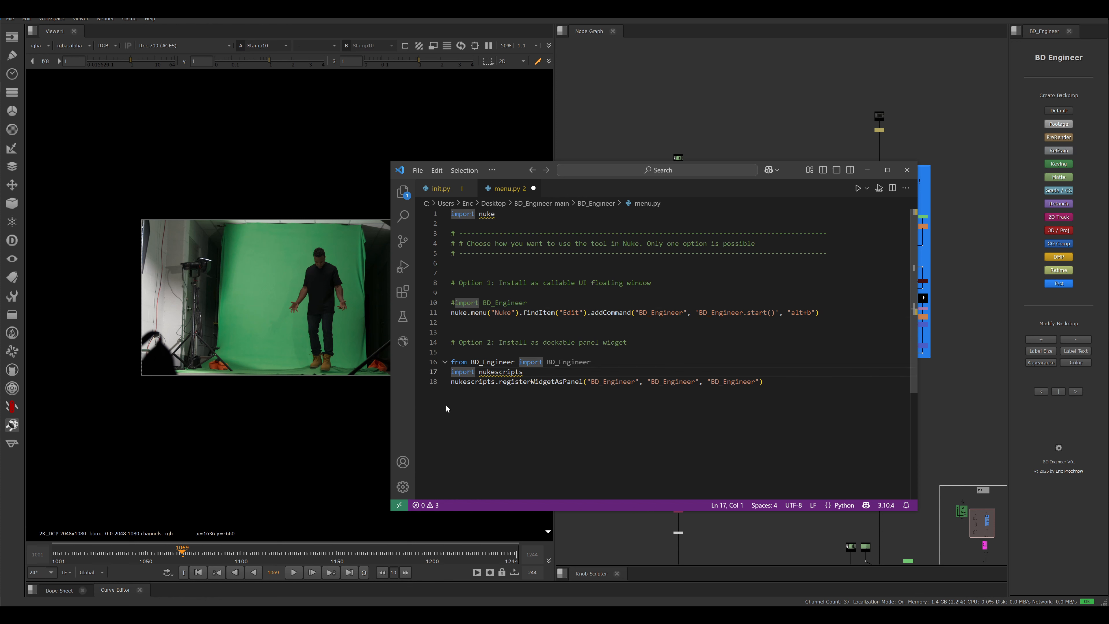
pyautogui.write('#')
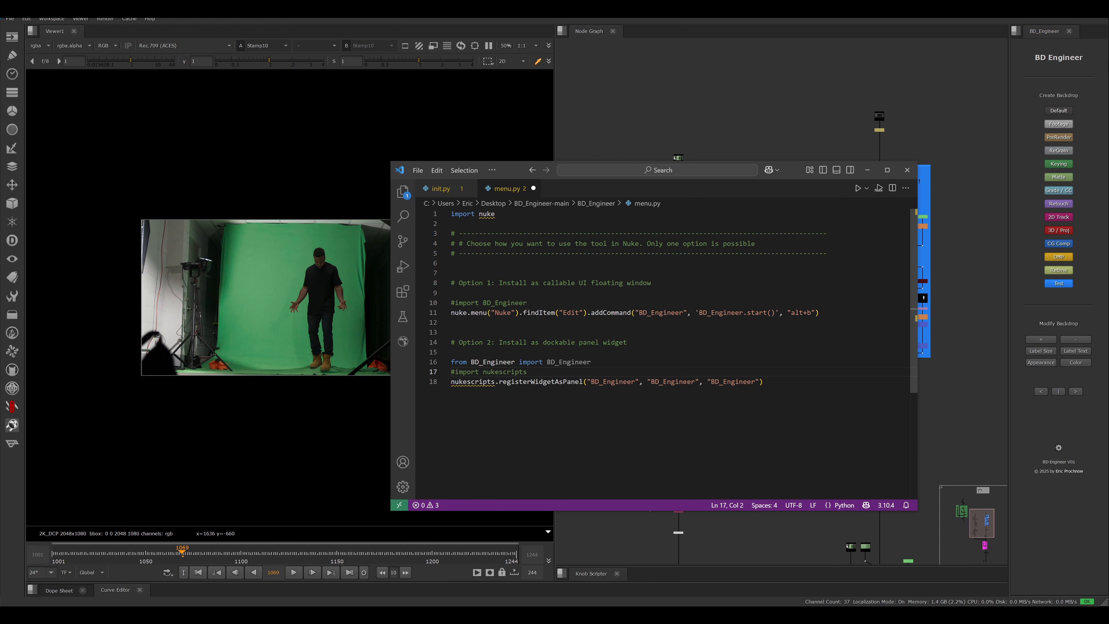
pyautogui.press('Down')
pyautogui.press('Left')
pyautogui.write('#')
pyautogui.press('Up')
pyautogui.press('Up')
pyautogui.press('Left')
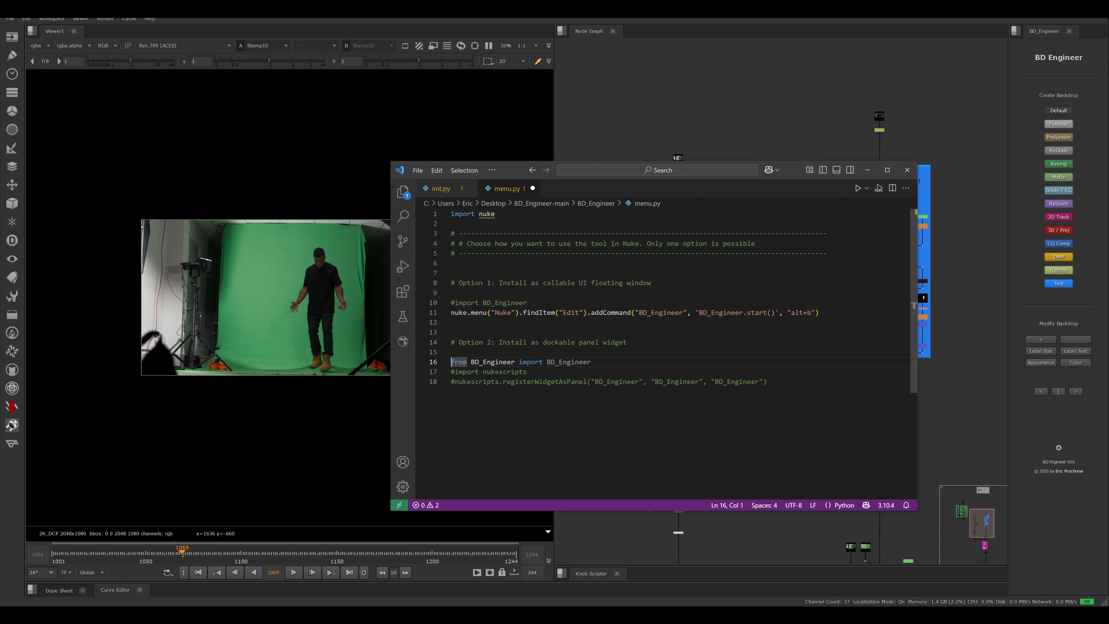
pyautogui.write('#')
# - Examine the dockable panel heading and the "alt+b" shortcut in the Option 1 addCommand line of menu.py
pyautogui.moveTo(571, 342); pyautogui.dragTo(592, 342)
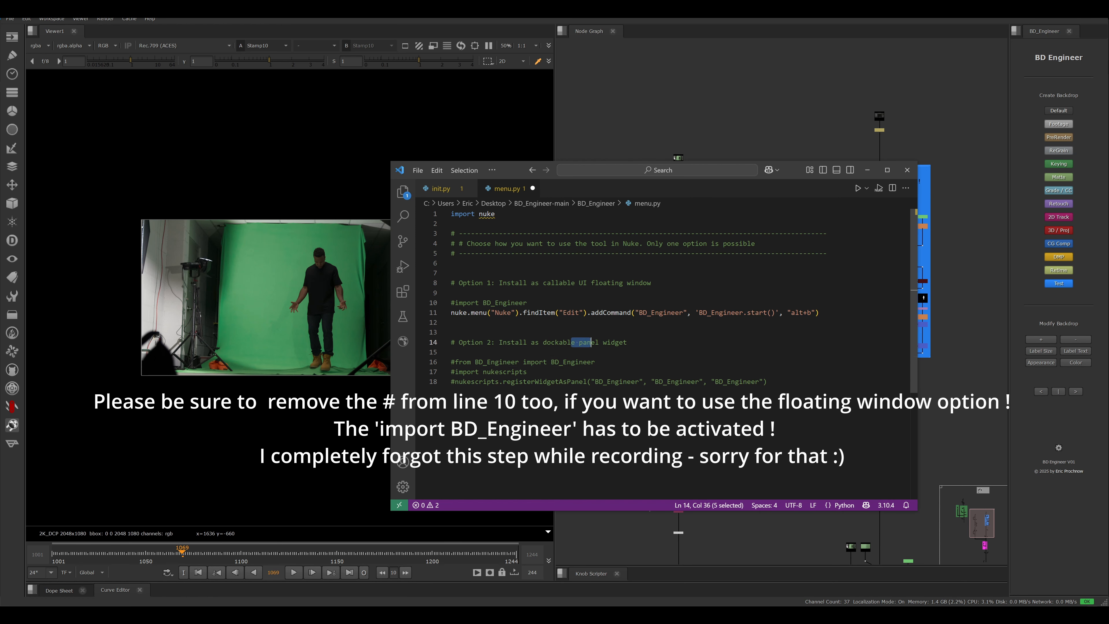
pyautogui.click(452, 322)
pyautogui.moveTo(791, 313); pyautogui.dragTo(808, 313)
pyautogui.click(452, 322)
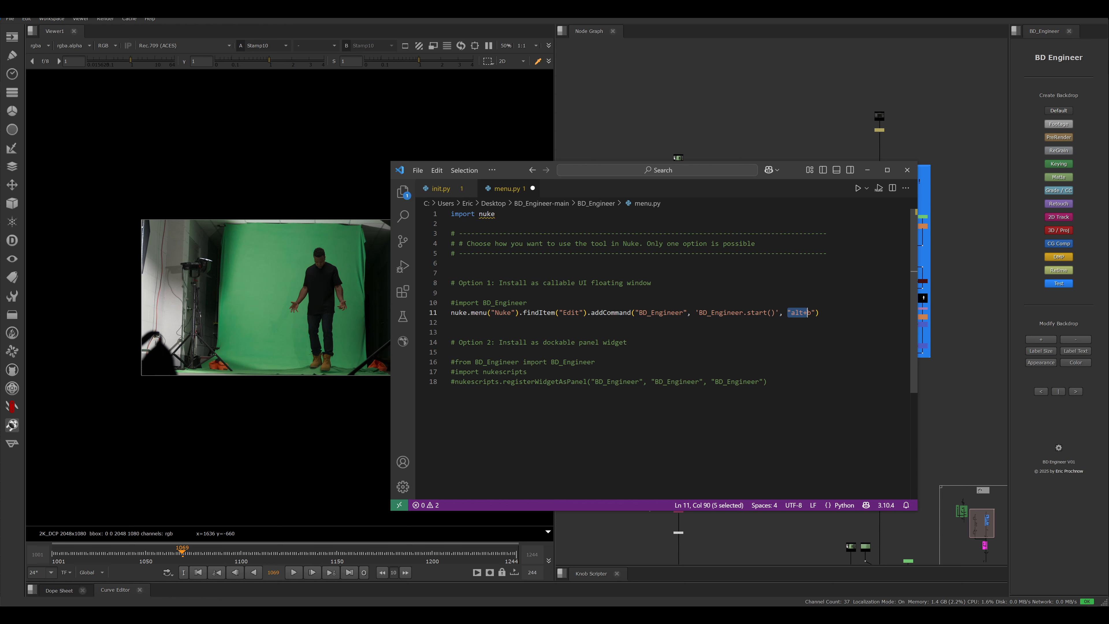
pyautogui.press('End')
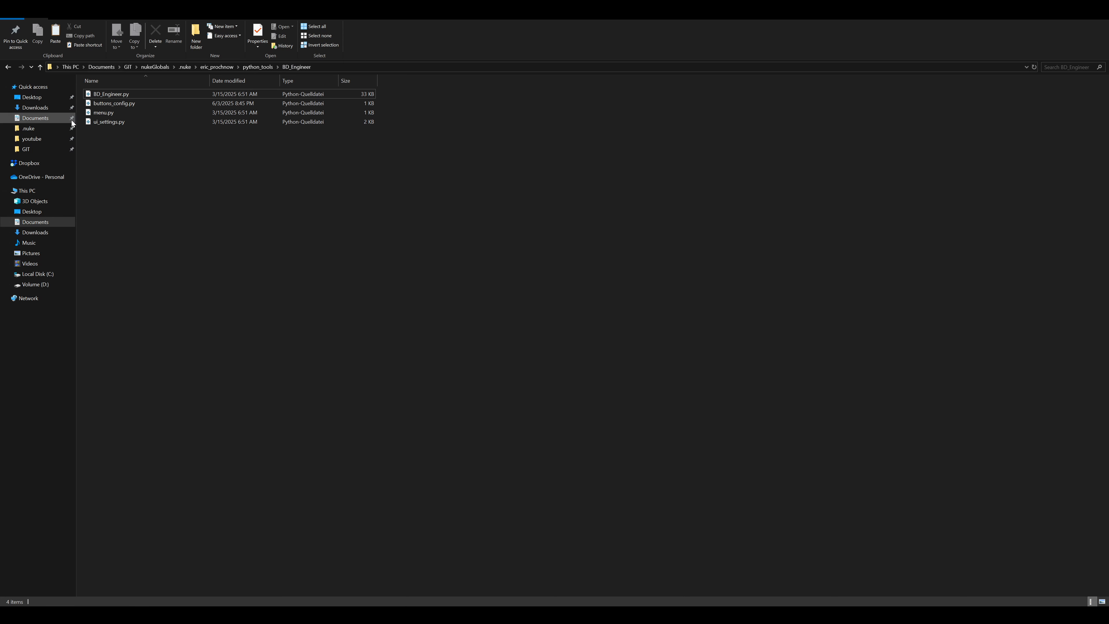
# - Open buttons_config.py from the installed BD_Engineer folder, examine its blank BUTTONS definition, then close the editor
pyautogui.doubleClick(117, 103)
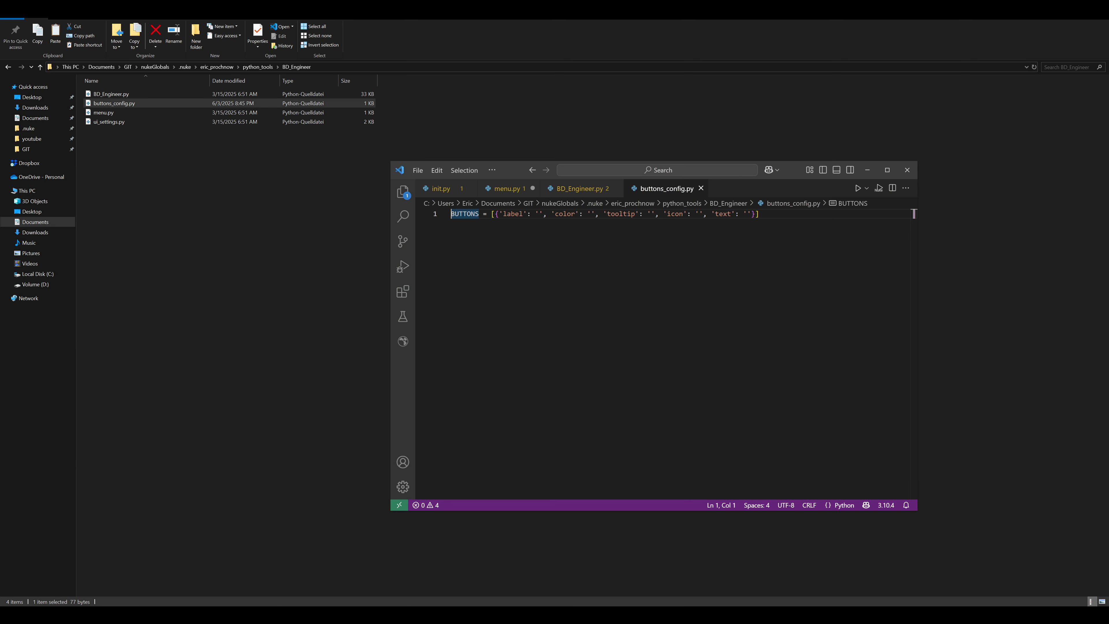
pyautogui.press('End')
pyautogui.hotkey('shift', 'Home')
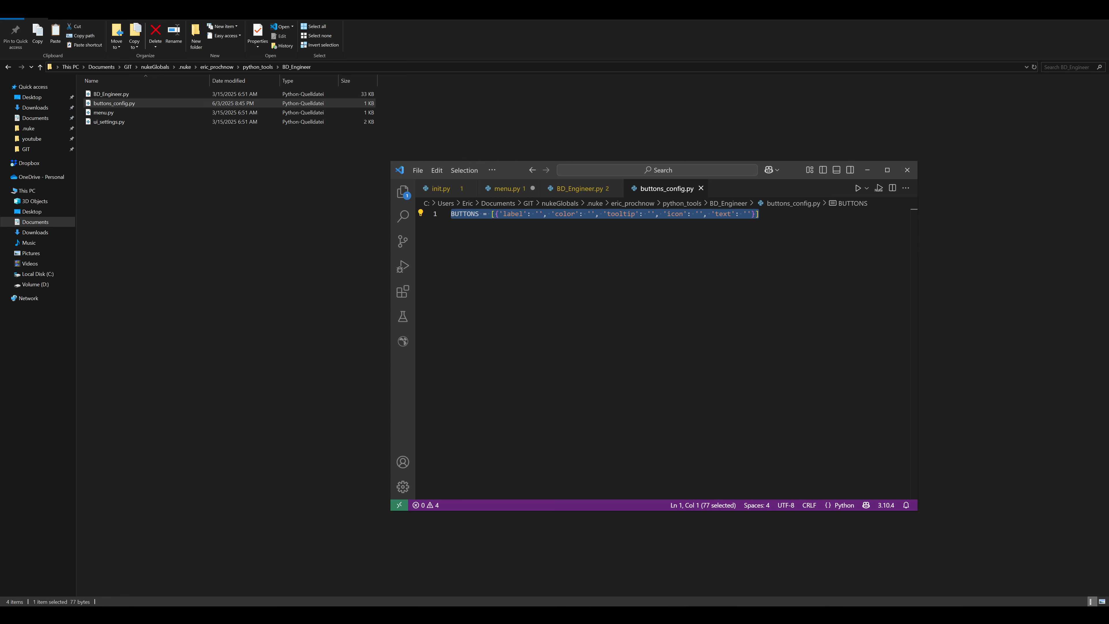
pyautogui.click(915, 214)
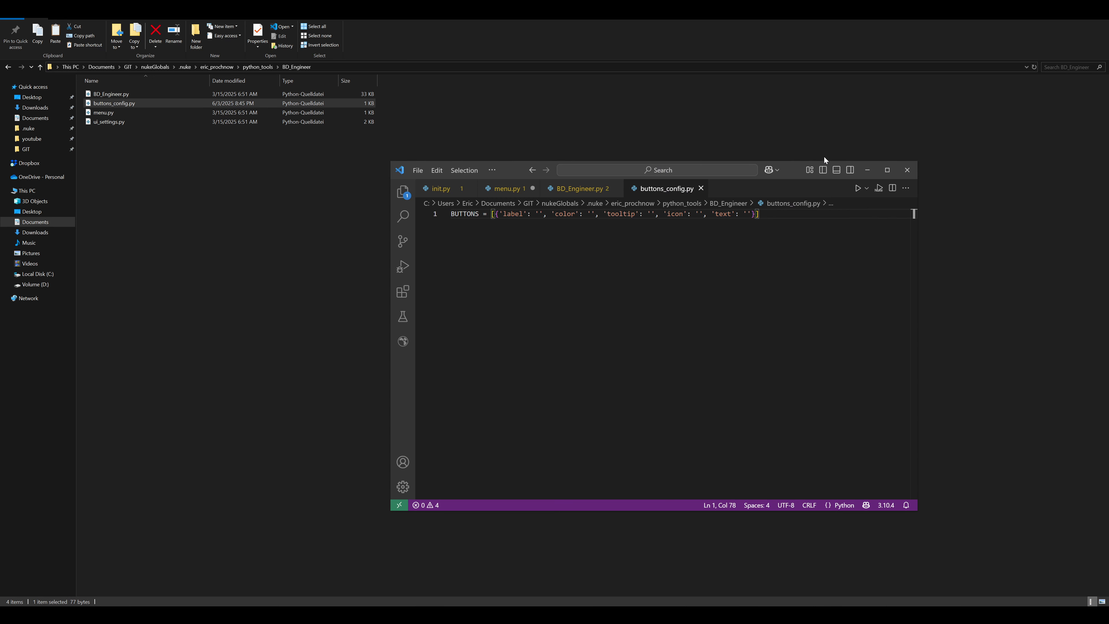
pyautogui.hotkey('alt', 'F4')
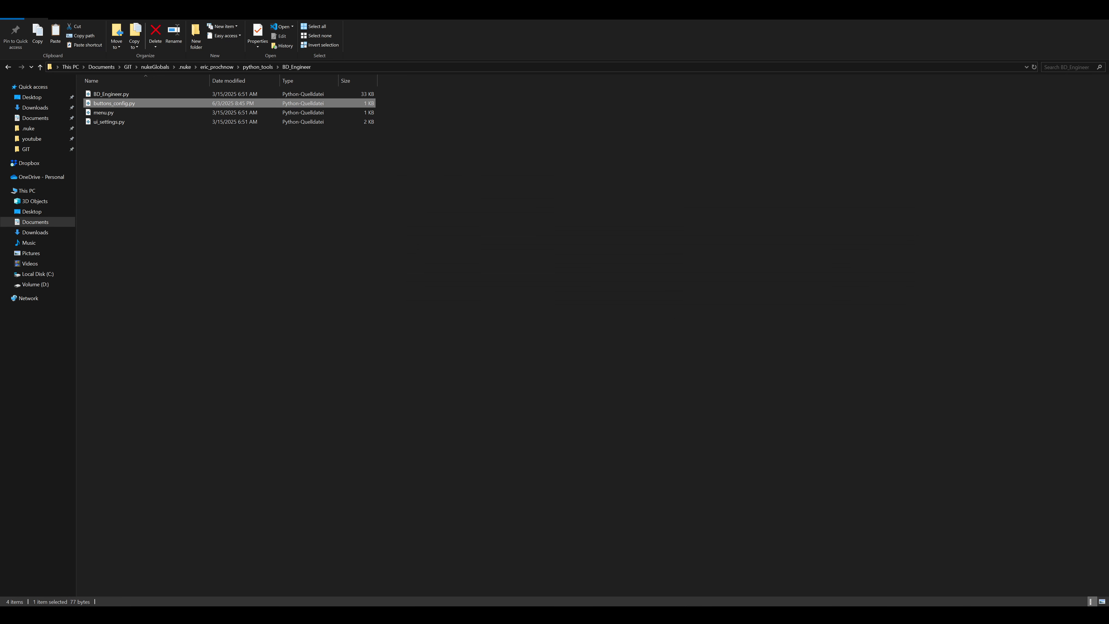
# - Switch to Nuke, open BD Engineer's Edit Backdrop Buttons dialog, enlarge it and name the first button Dragon
pyautogui.click(171, 590)
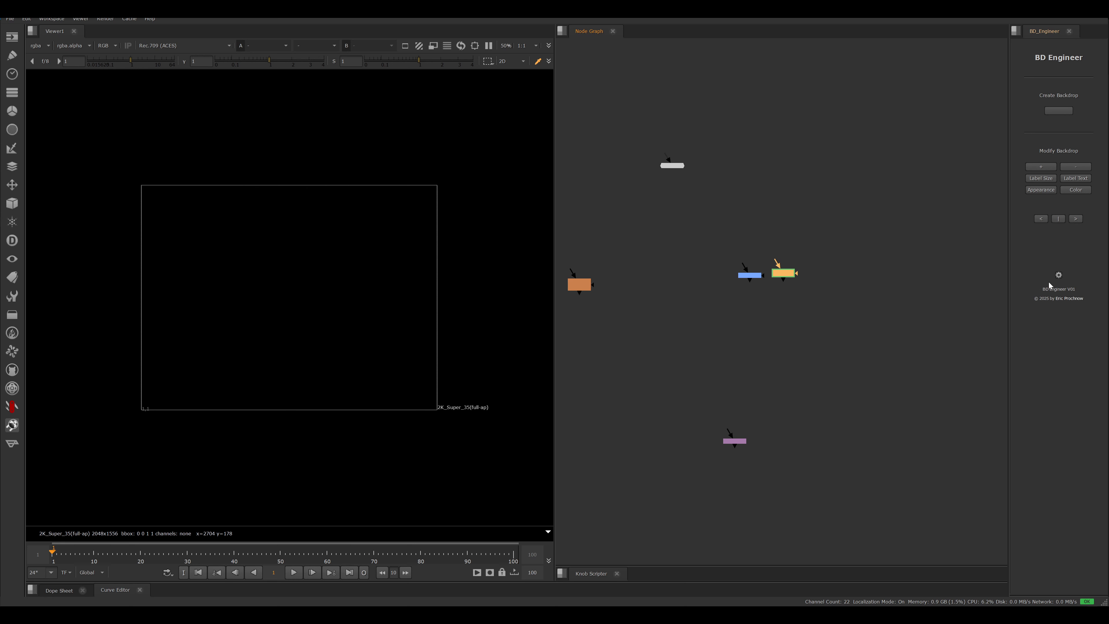
pyautogui.click(1058, 275)
pyautogui.moveTo(557, 262); pyautogui.dragTo(390, 223)
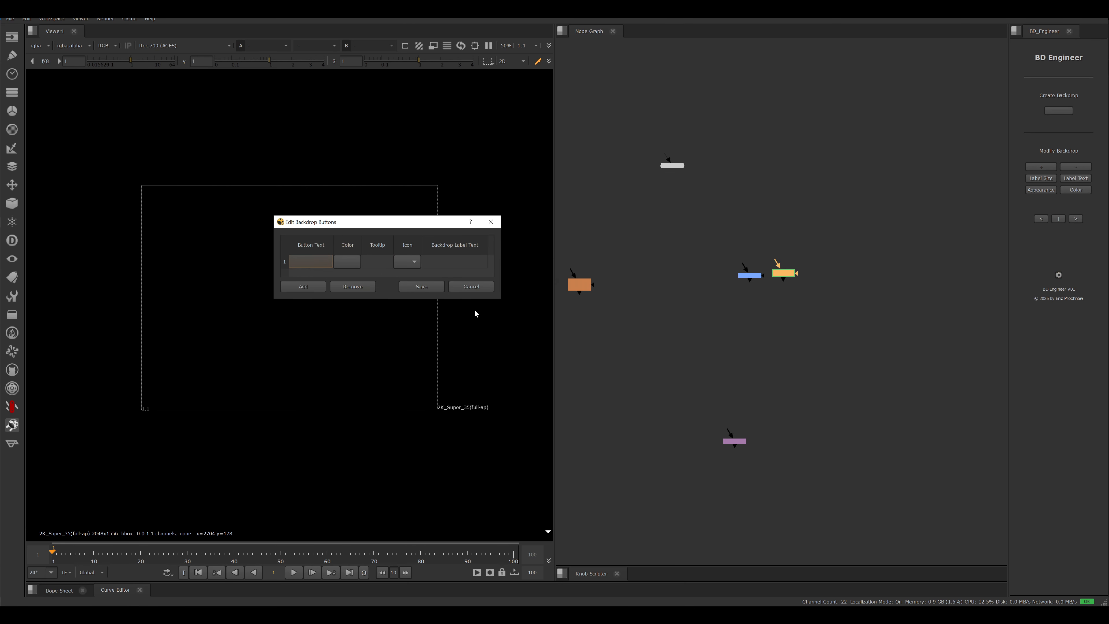
pyautogui.moveTo(501, 297); pyautogui.dragTo(599, 350)
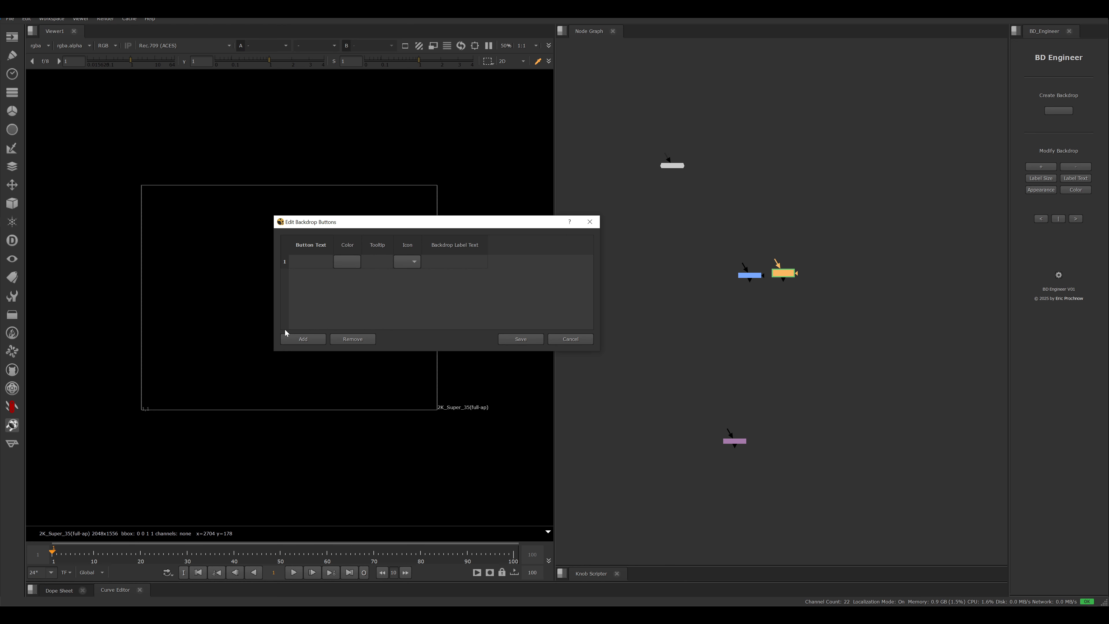
pyautogui.write('ragon')
# - Add four more button rows, enlarge the dialog, and name the buttons Castle, DMP, Export 1 and Export 2
pyautogui.click(305, 339)
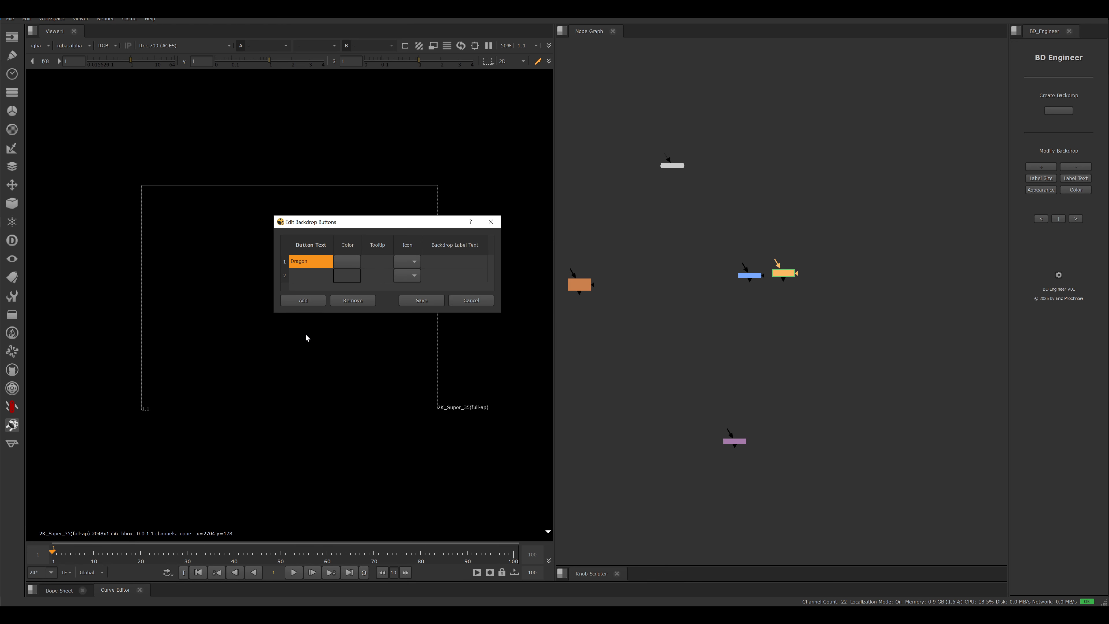
pyautogui.click(307, 301)
pyautogui.click(307, 315)
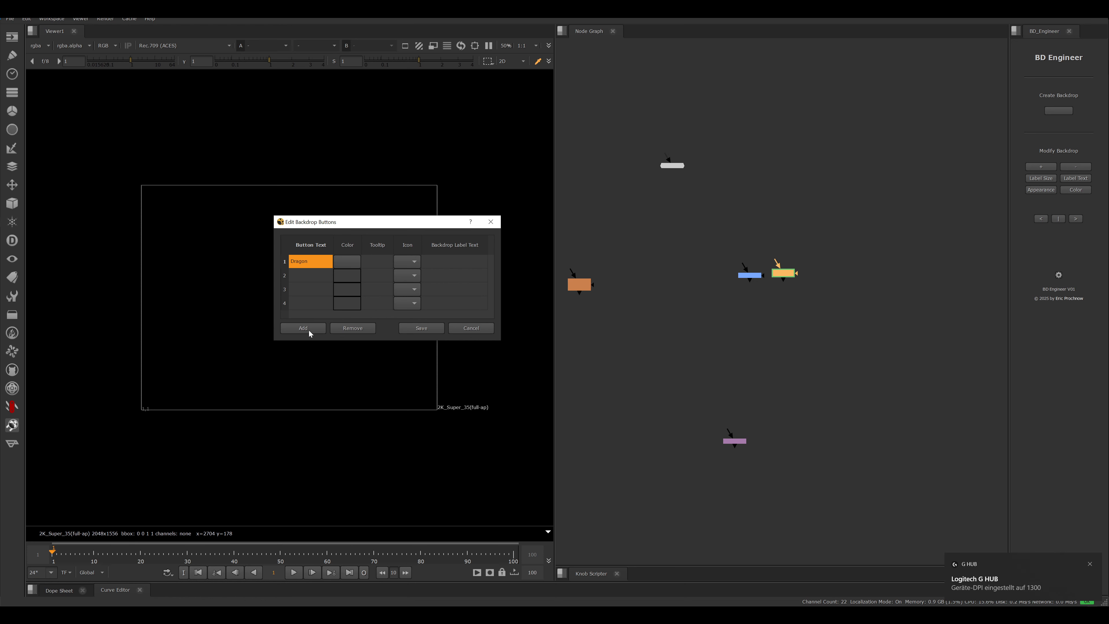
pyautogui.click(308, 329)
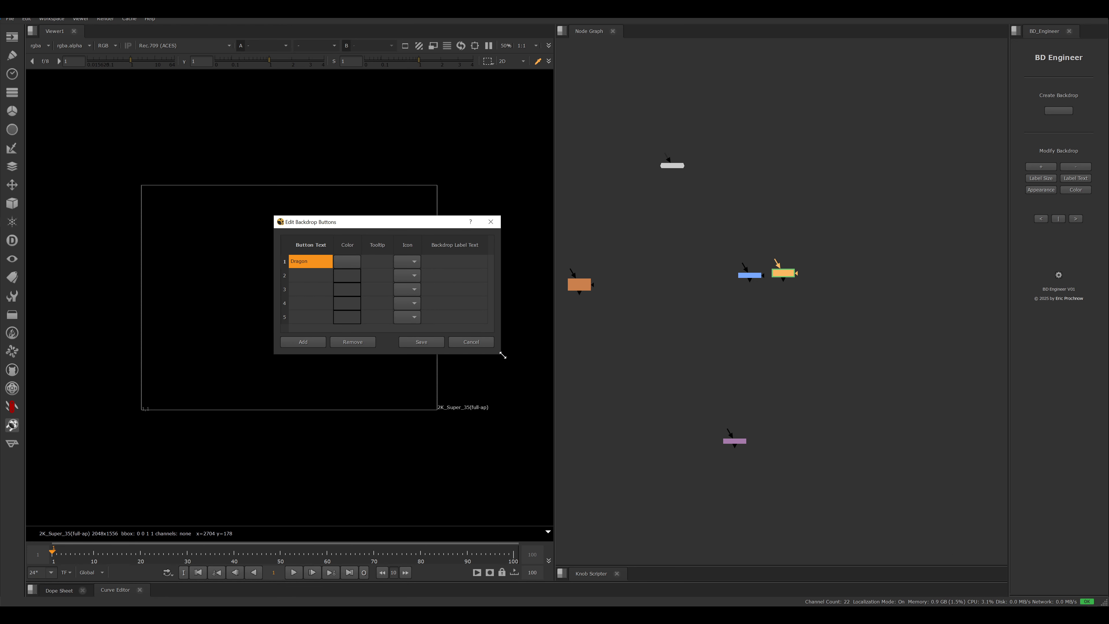
pyautogui.moveTo(500, 354); pyautogui.dragTo(632, 435)
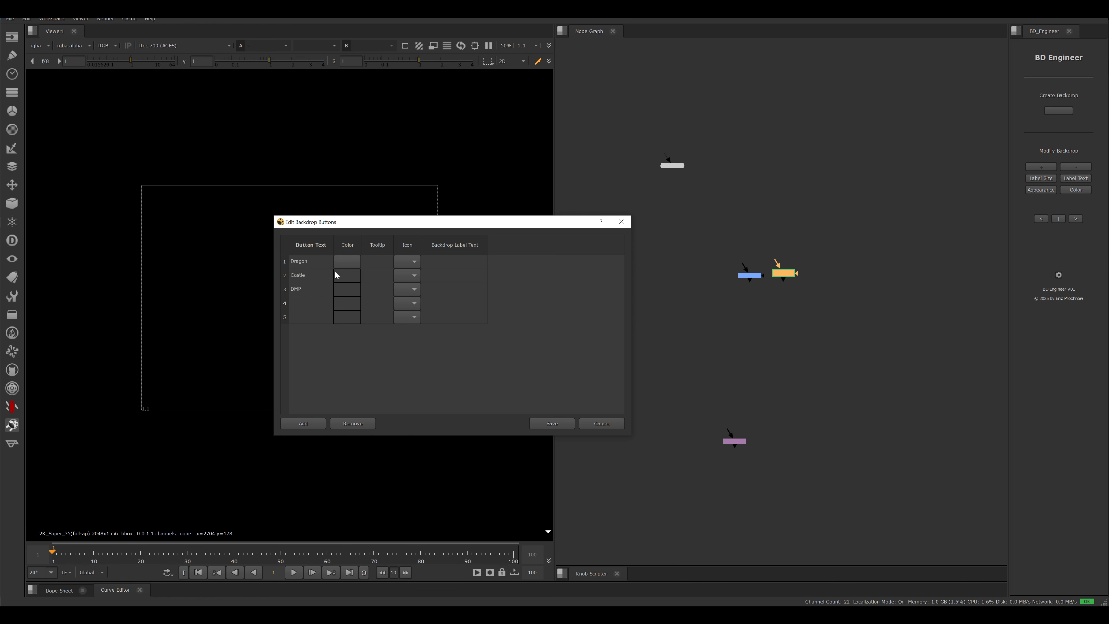
pyautogui.write('Export 1')
pyautogui.click(300, 318)
pyautogui.click(295, 319)
pyautogui.write('Expor')
# - Set the Dragon button's colour to pure red, #ff0000
pyautogui.click(348, 262)
pyautogui.click(433, 252)
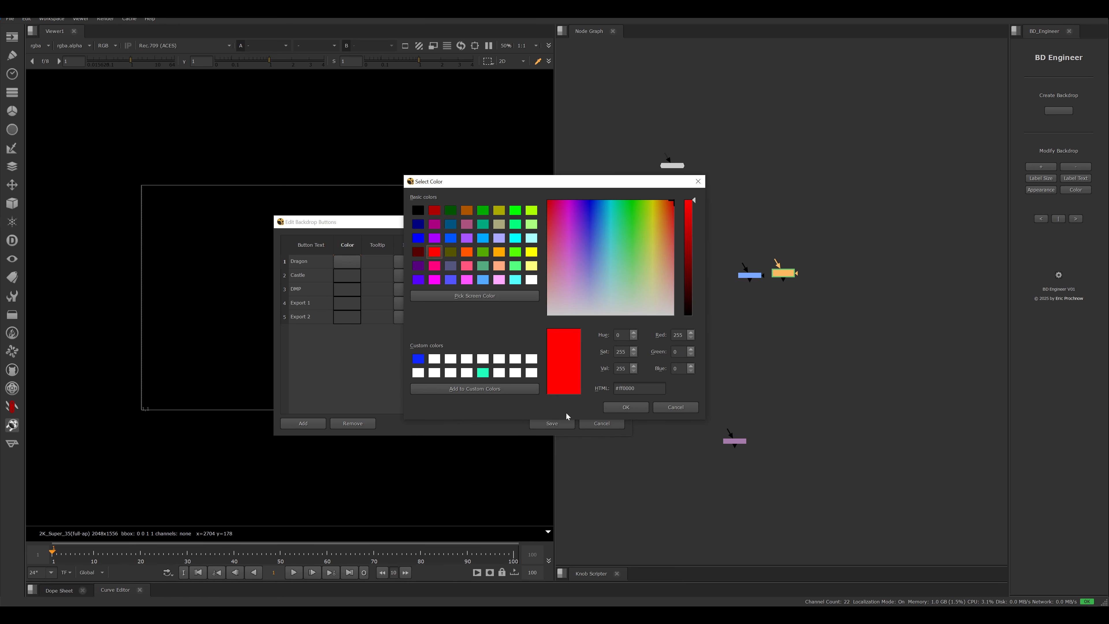
pyautogui.click(626, 407)
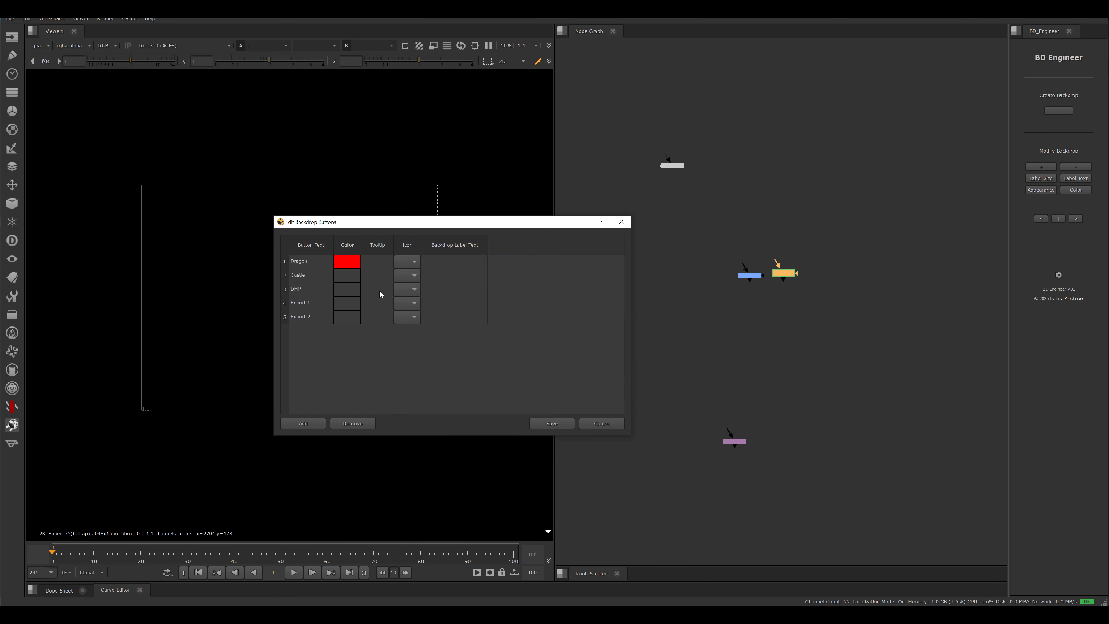
# - Set the Castle button's colour to a dark bluish grey, #393a3f
pyautogui.click(349, 276)
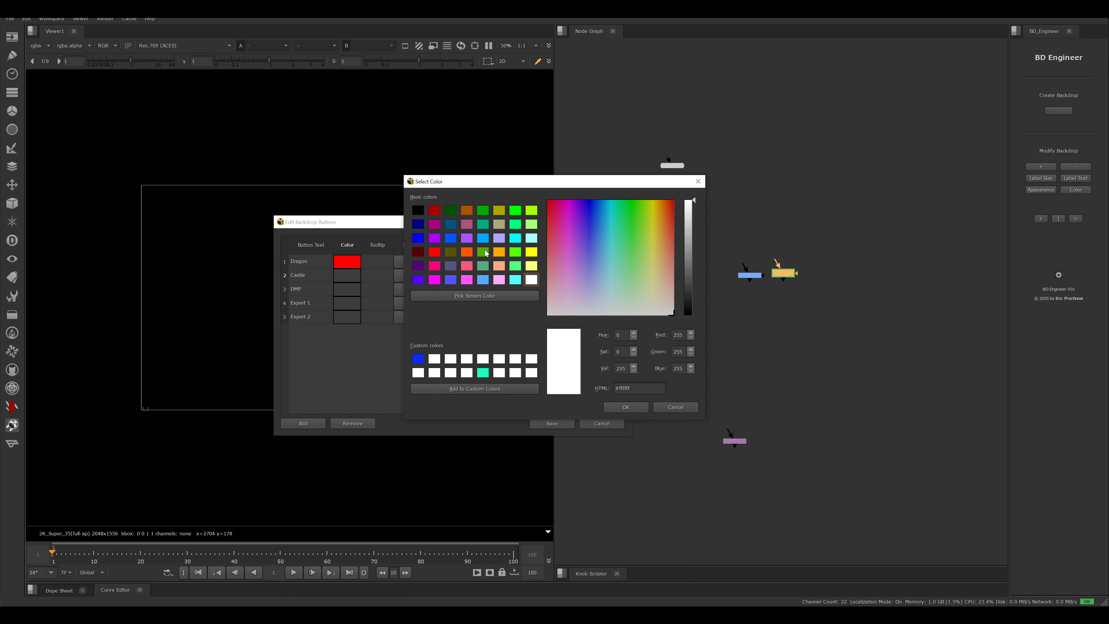
pyautogui.click(499, 225)
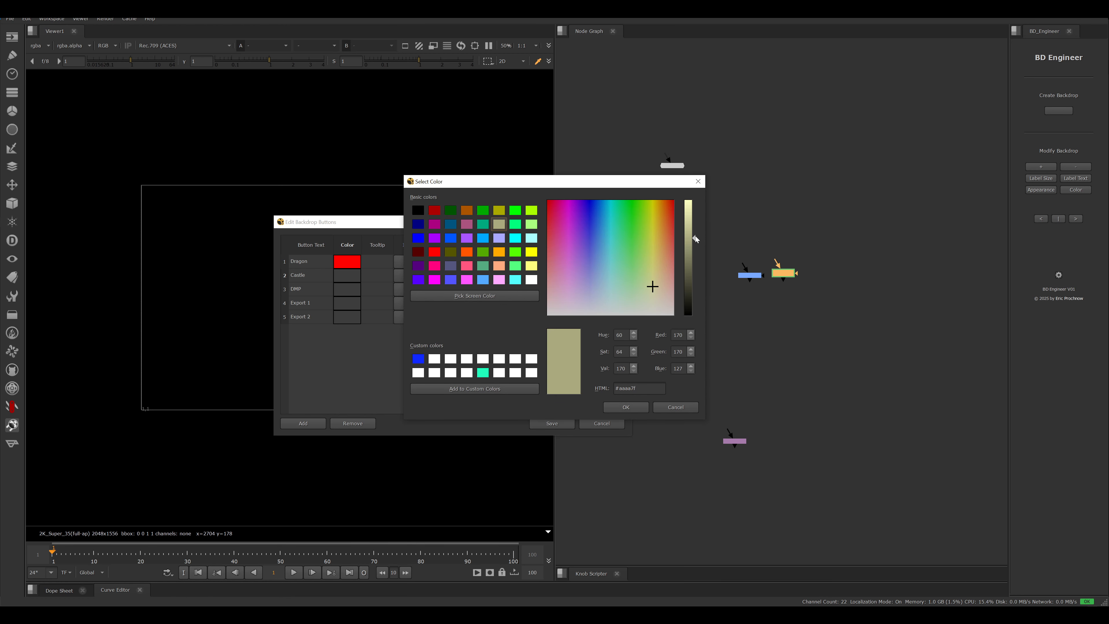
pyautogui.click(625, 299)
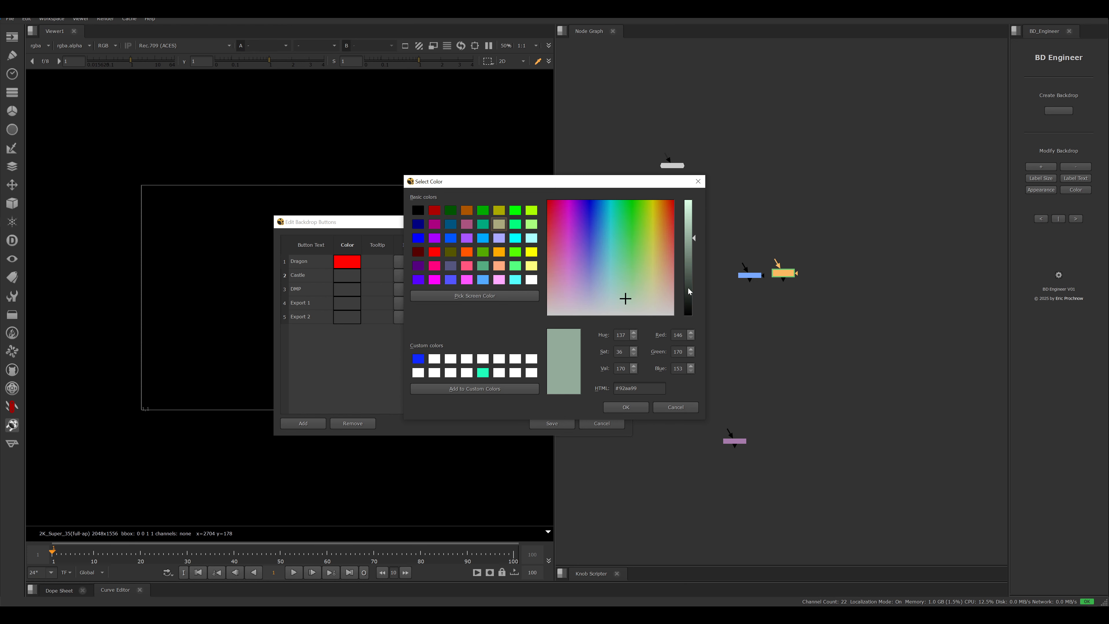
pyautogui.moveTo(694, 239); pyautogui.dragTo(686, 286)
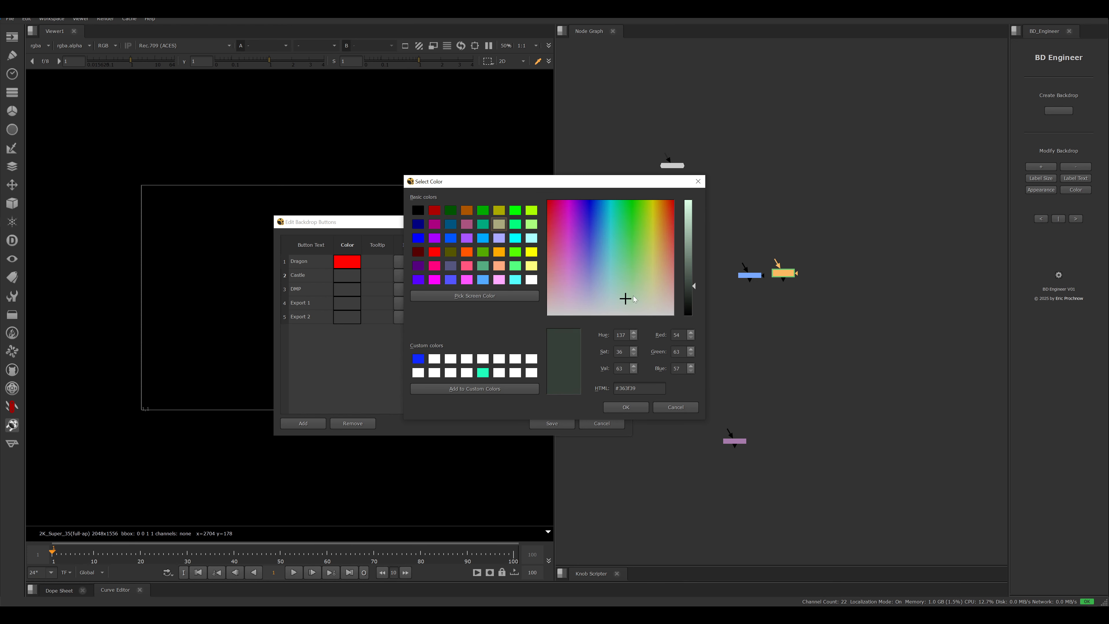
pyautogui.click(606, 300)
pyautogui.click(640, 407)
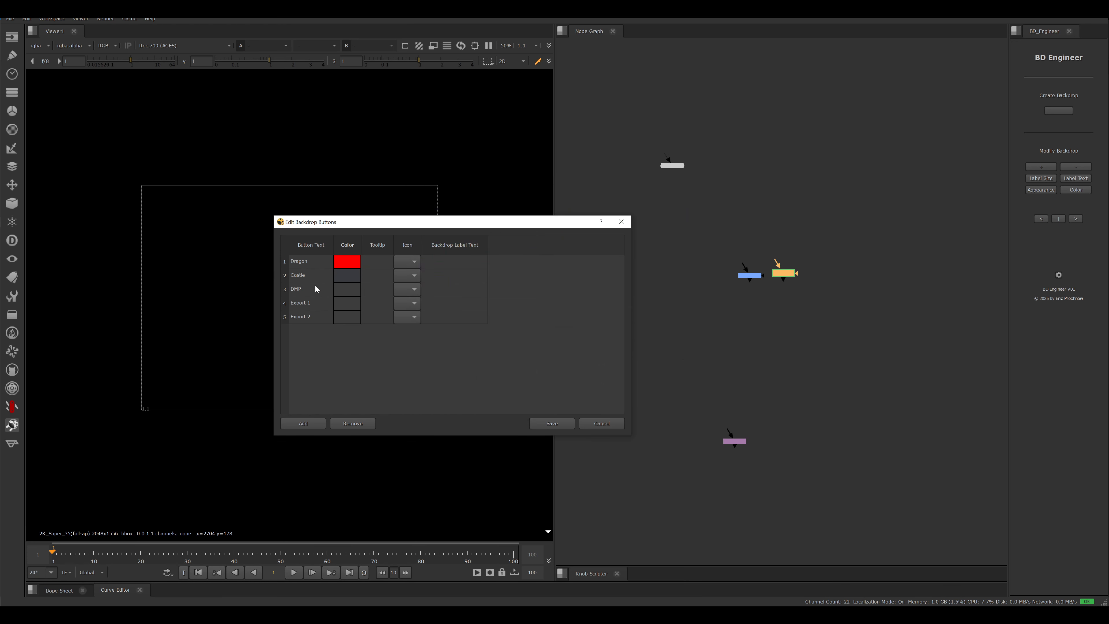
# - Colour the DMP button light blue #55aaff, Export 1 yellow #ffff00 and Export 2 purple #aa00ff
pyautogui.click(347, 292)
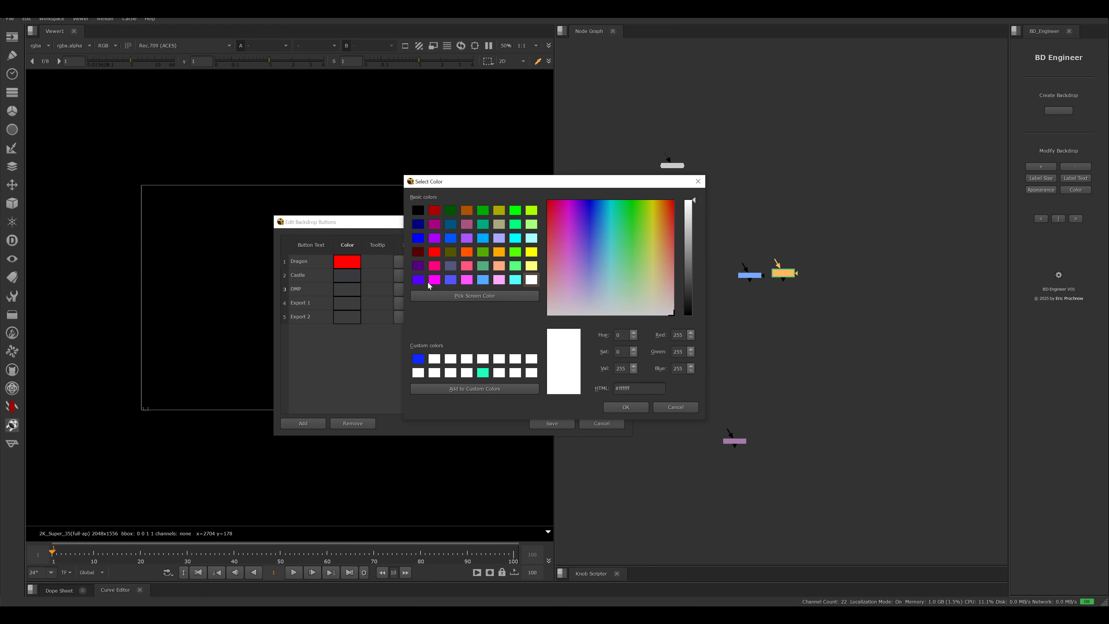
pyautogui.click(483, 280)
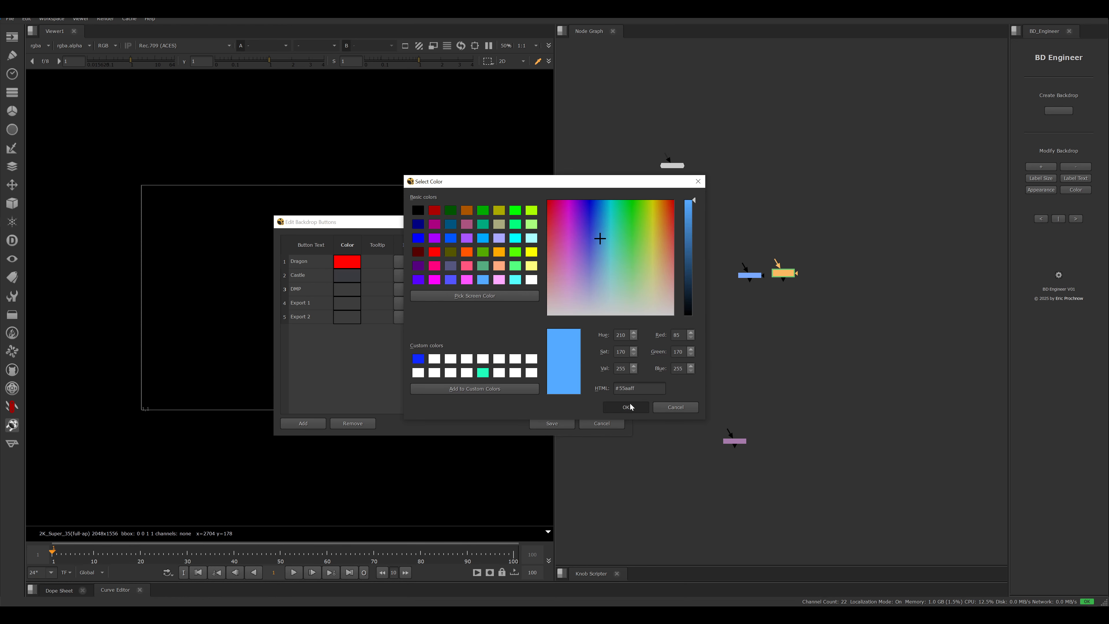
pyautogui.click(626, 407)
pyautogui.click(346, 302)
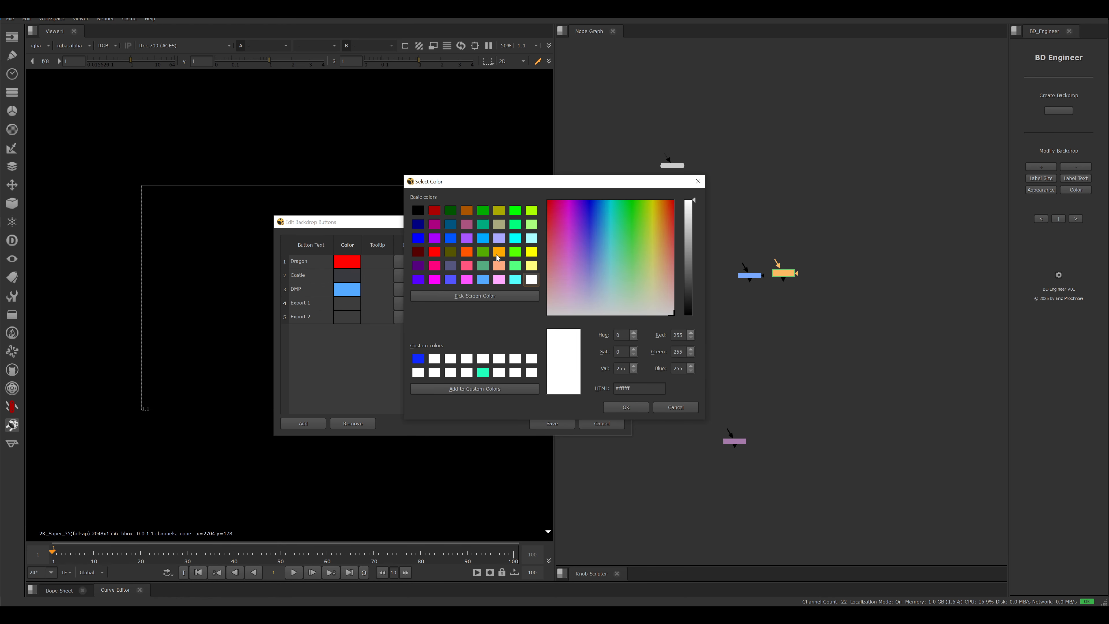
pyautogui.click(532, 252)
pyautogui.click(619, 405)
pyautogui.click(354, 319)
pyautogui.click(435, 237)
pyautogui.click(625, 407)
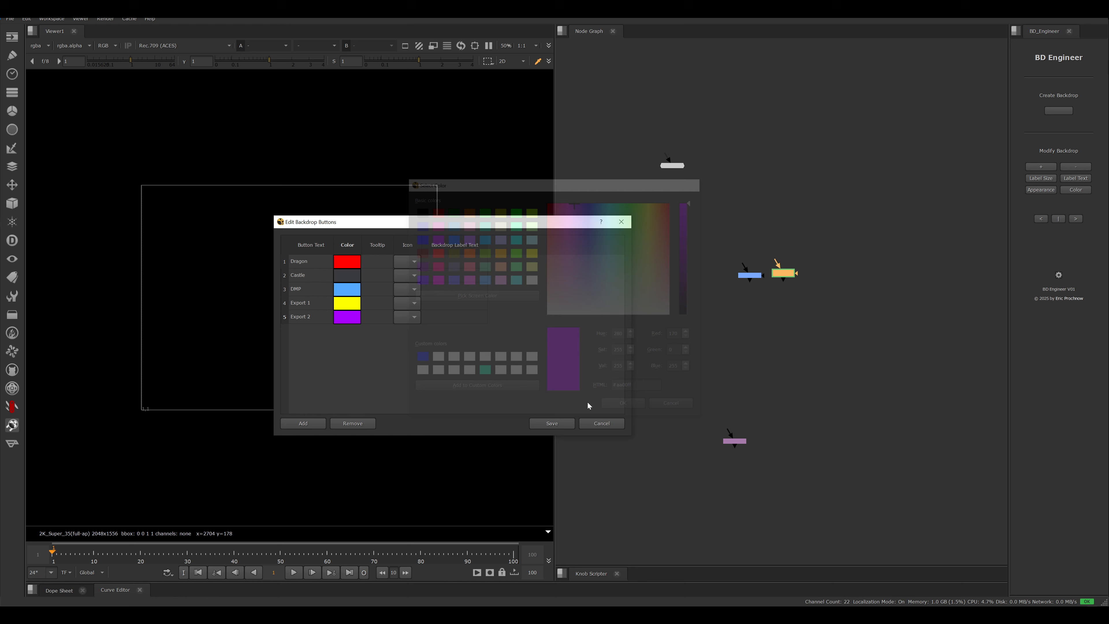
# - Enter the placeholder tooltip dsd for Dragon and sdsd for Castle, DMP, Export 1 and Export 2
pyautogui.click(378, 260)
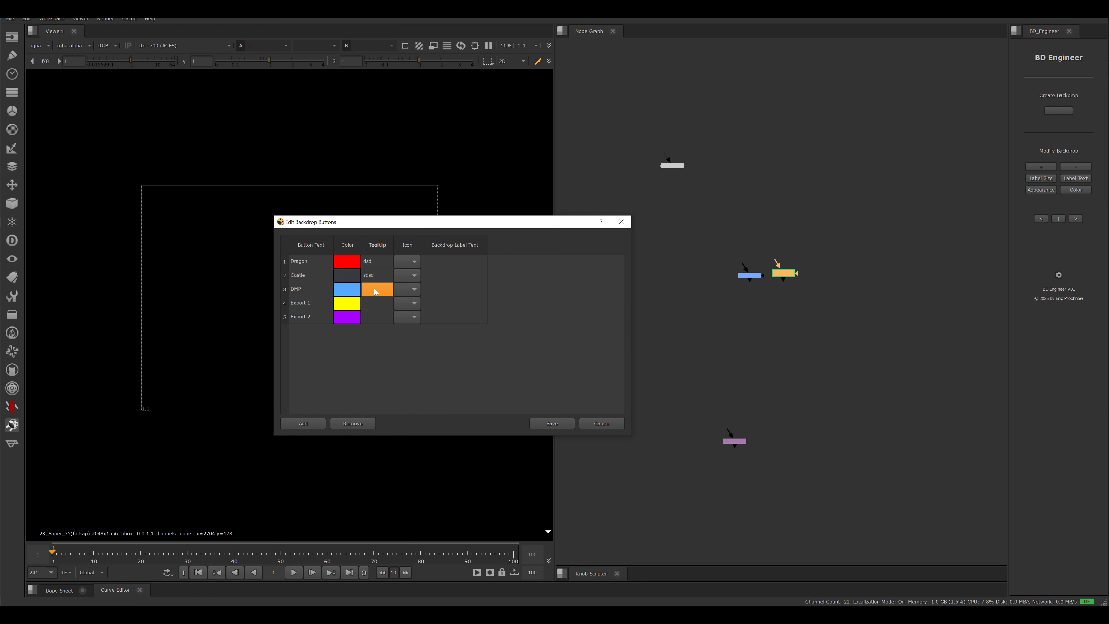
pyautogui.write('ds')
pyautogui.doubleClick(378, 306)
pyautogui.write('d')
pyautogui.doubleClick(378, 317)
pyautogui.moveTo(355, 224); pyautogui.dragTo(435, 157)
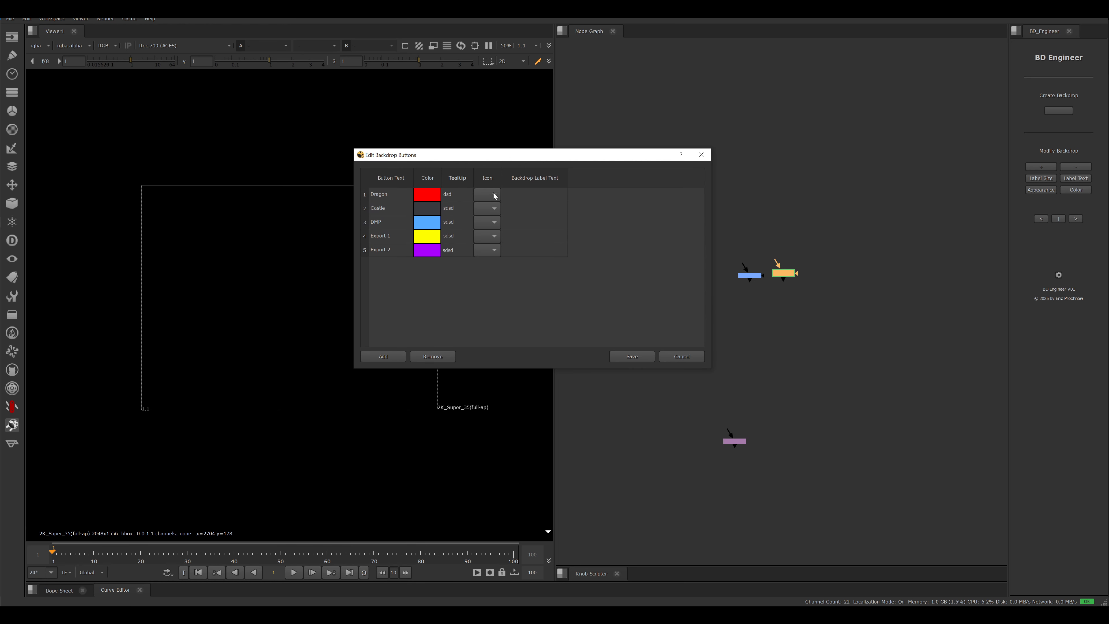
# - Assign the AutoCrop icon to the Dragon button, the Keyer icon to DMP, and an initial icon to Export 2
pyautogui.click(488, 208)
pyautogui.click(490, 191)
pyautogui.click(489, 225)
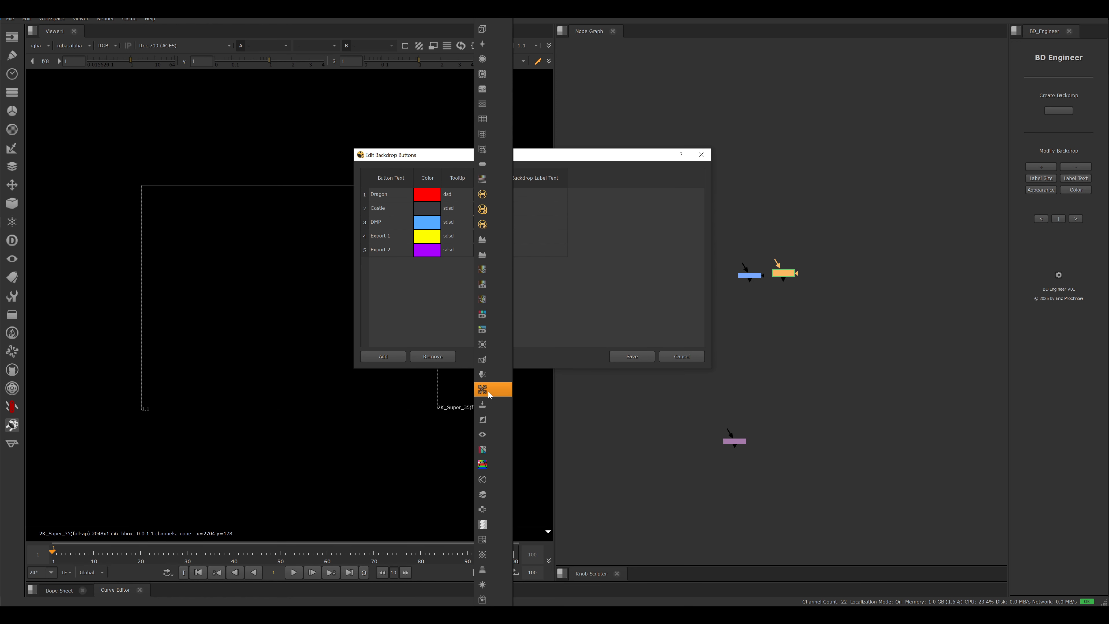
pyautogui.click(495, 452)
pyautogui.click(495, 250)
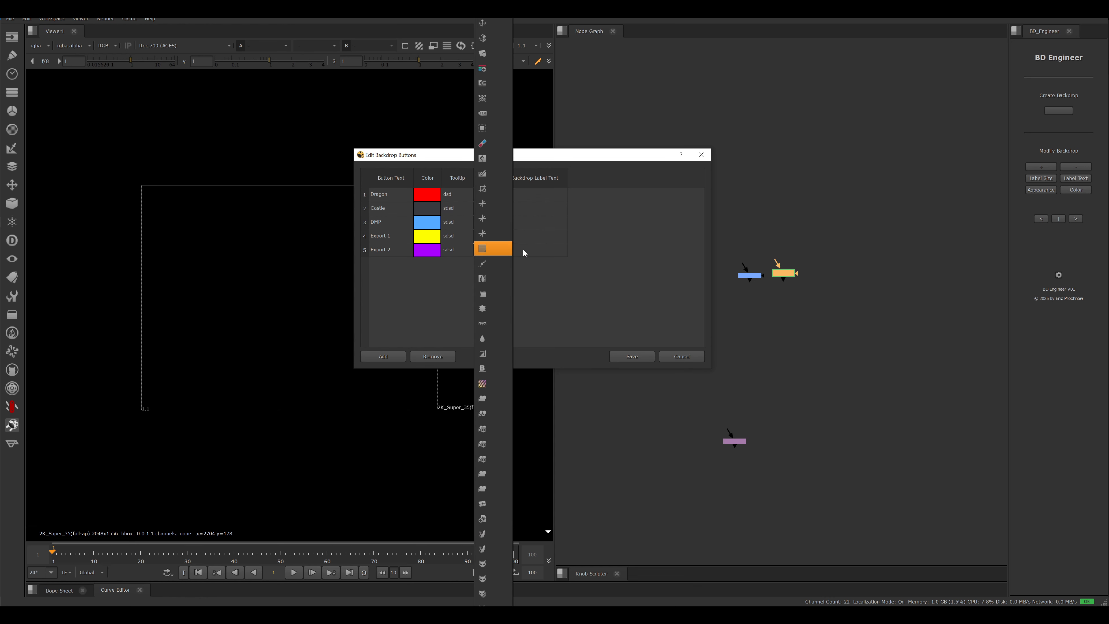
pyautogui.click(488, 146)
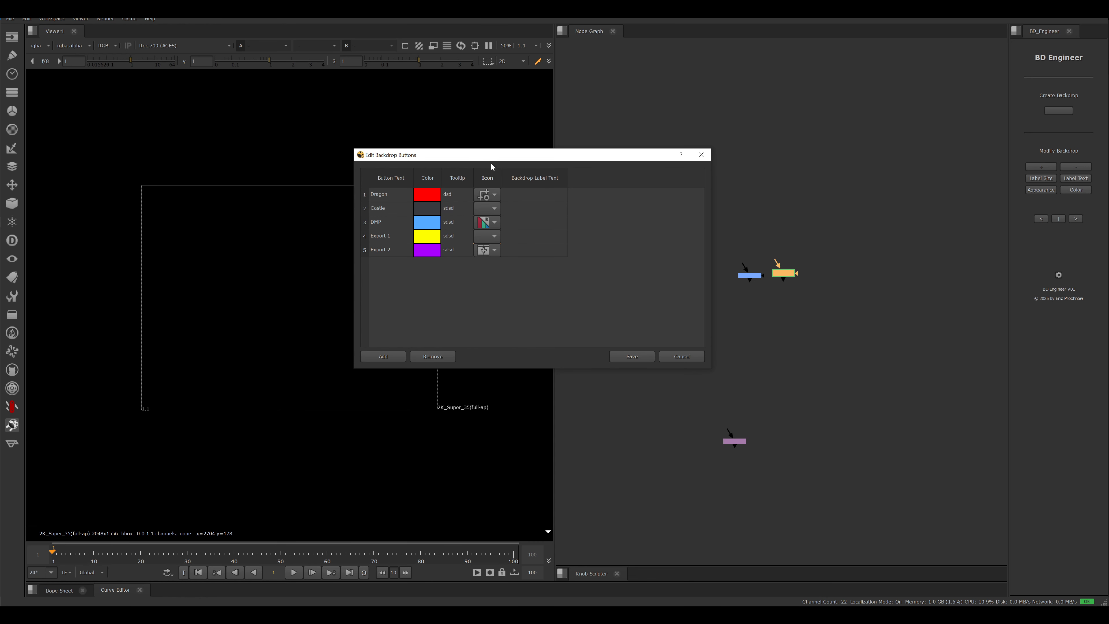
# - Pick a geometry import icon for Export 1, change Export 2 to the timecode icon, and give Castle the Axis_3D icon
pyautogui.click(492, 233)
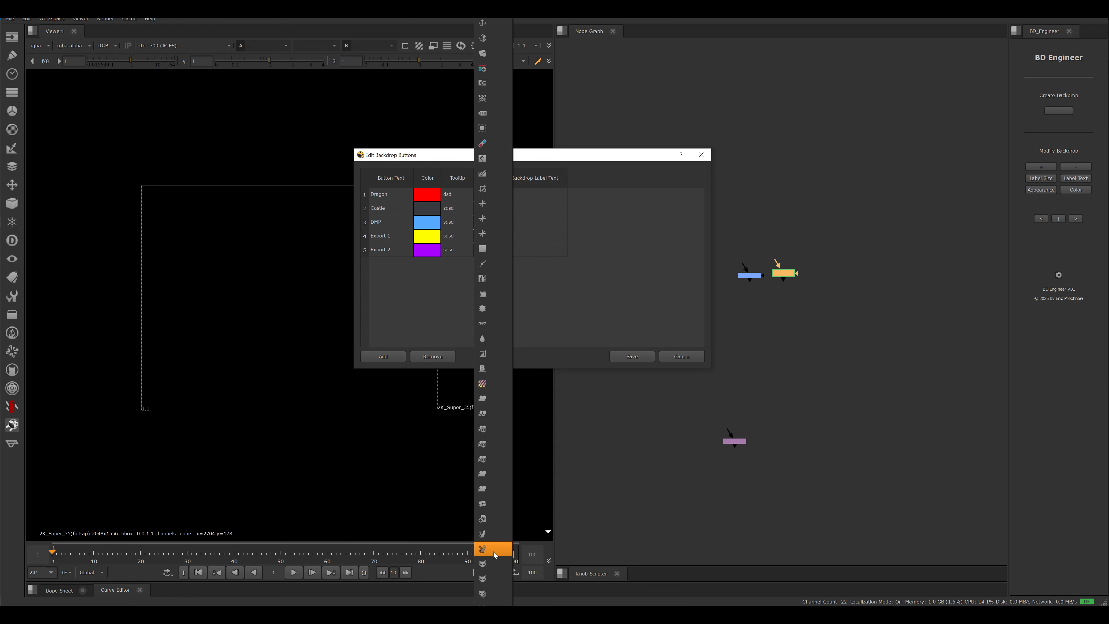
pyautogui.scroll(-20, 494, 552)
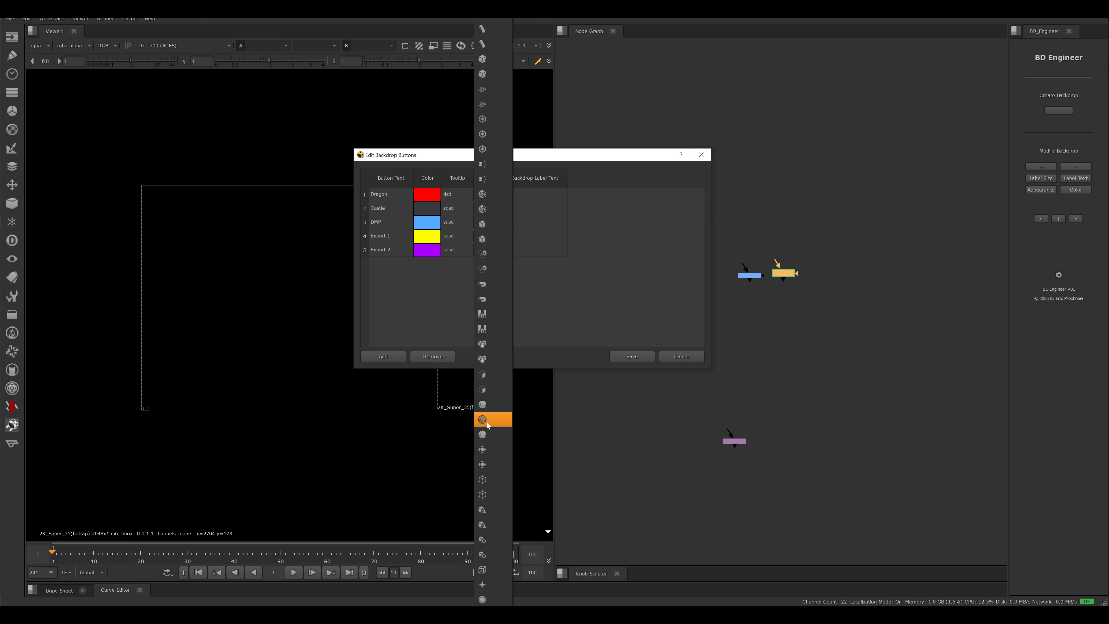
pyautogui.scroll(-10, 487, 422)
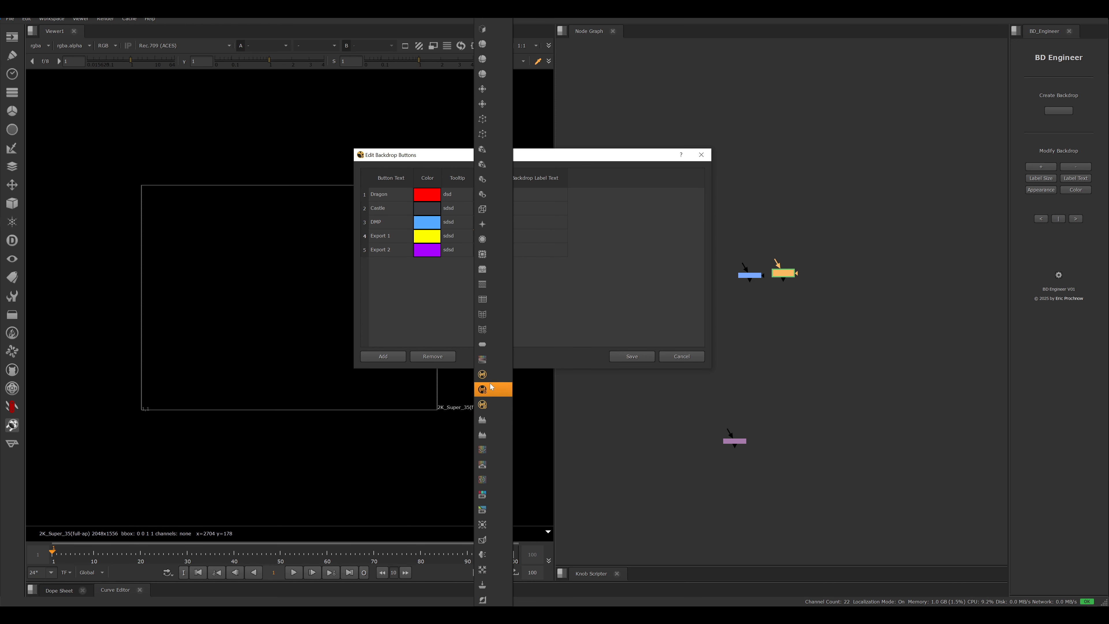
pyautogui.scroll(5, 494, 306)
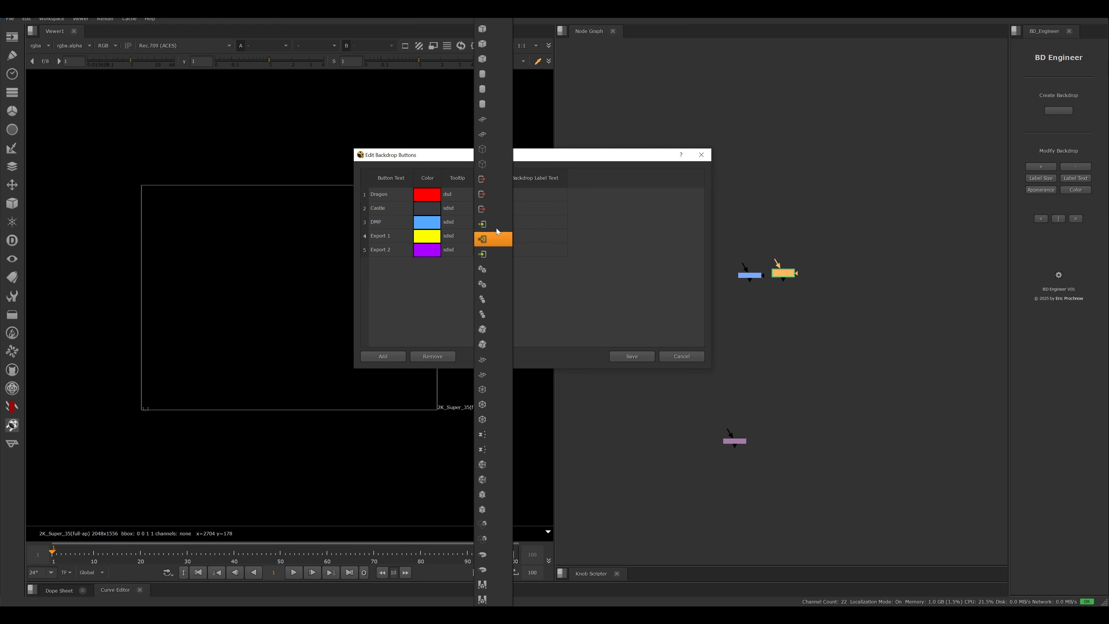
pyautogui.scroll(-10, 491, 238)
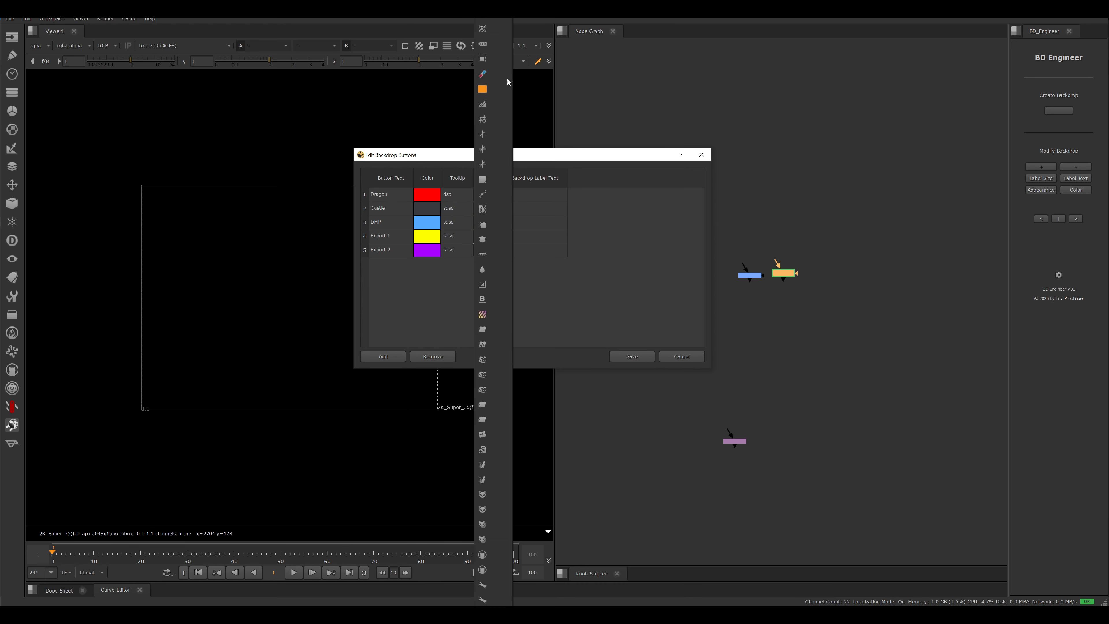
pyautogui.click(485, 46)
pyautogui.click(485, 211)
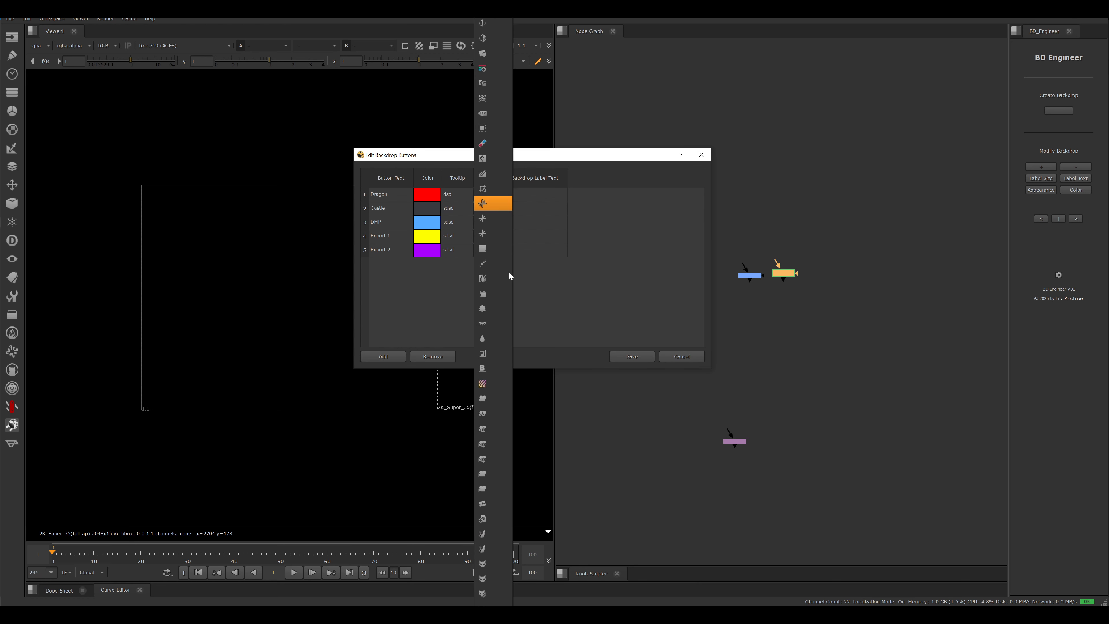
pyautogui.click(484, 220)
# - Set the backdrop label texts to CG Dragon COMP for the Dragon button and CASTLE COMP for the Castle button
pyautogui.click(544, 194)
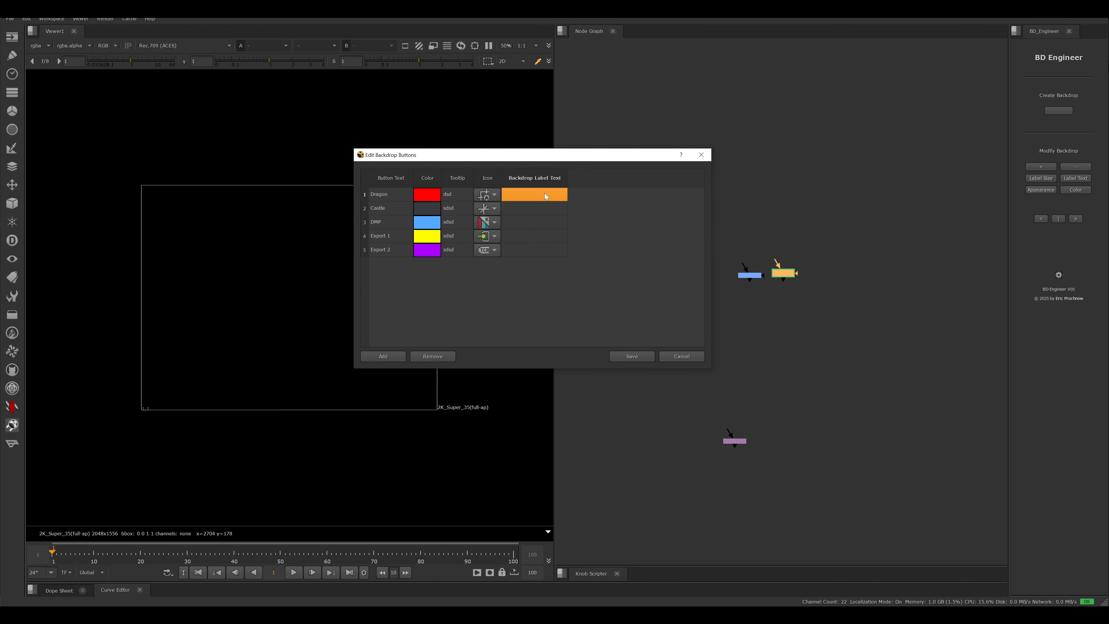
pyautogui.moveTo(541, 154); pyautogui.dragTo(556, 146)
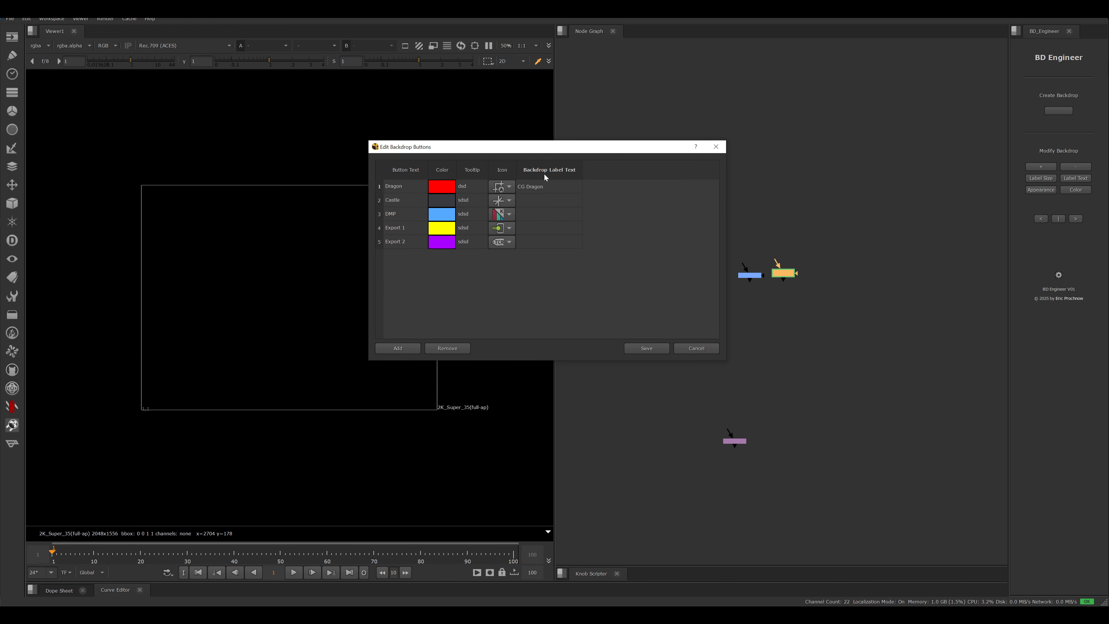
pyautogui.click(533, 200)
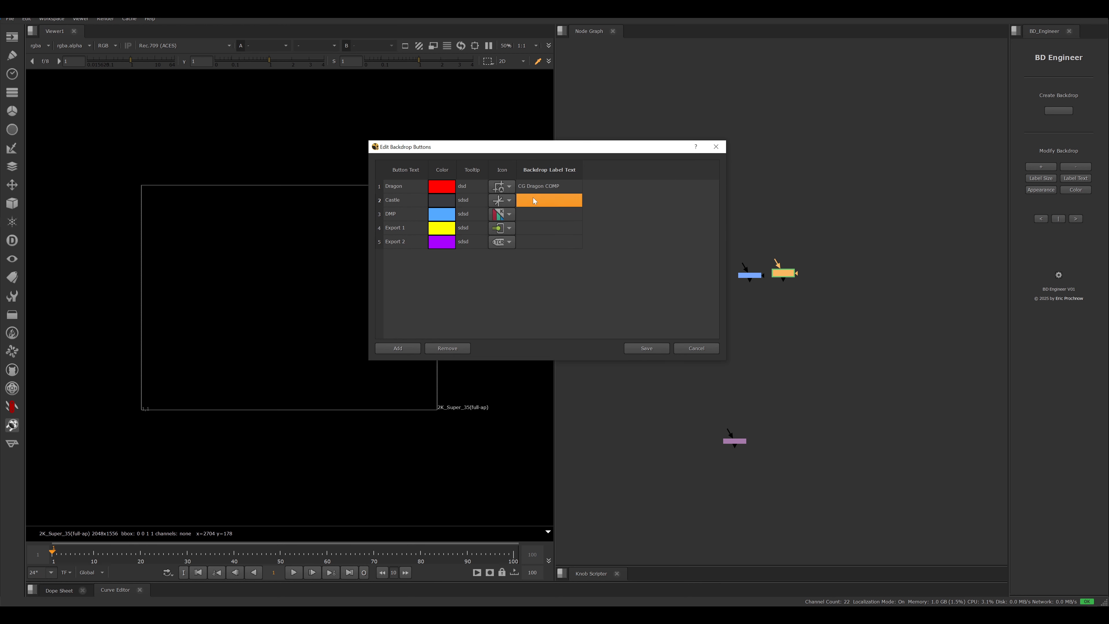
pyautogui.write('C')
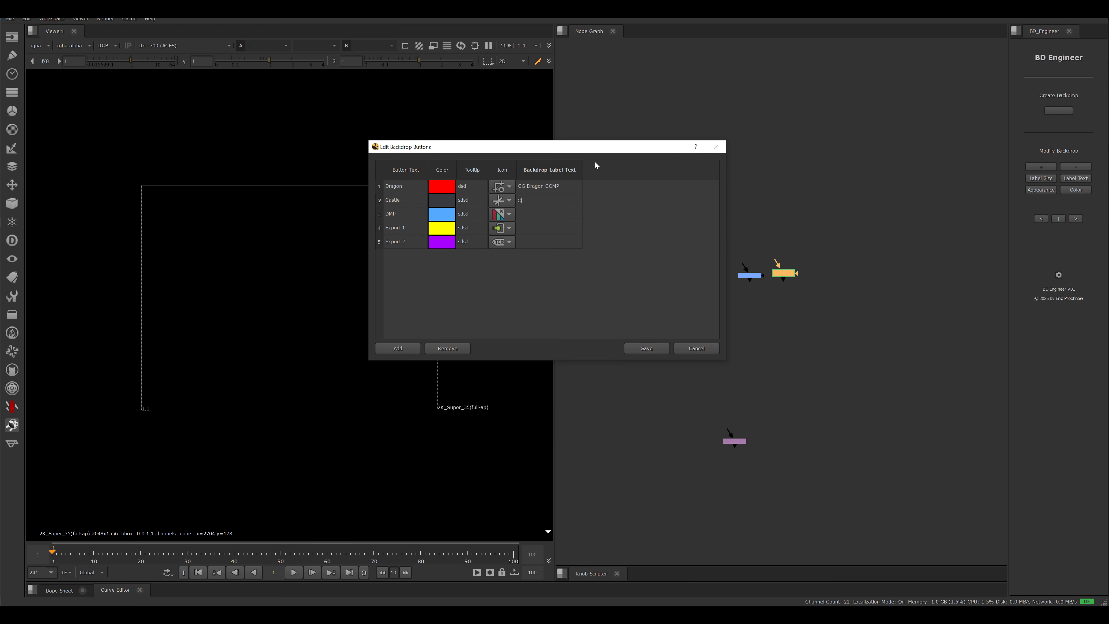
pyautogui.write('ASTLE CO')
pyautogui.press('BackSpace')
pyautogui.press('BackSpace')
pyautogui.press('BackSpace')
pyautogui.write('OMP')
# - Fill in the backdrop label texts of the remaining buttons and save the button setup
pyautogui.press('Tab')
pyautogui.doubleClick(560, 226)
pyautogui.click(646, 349)
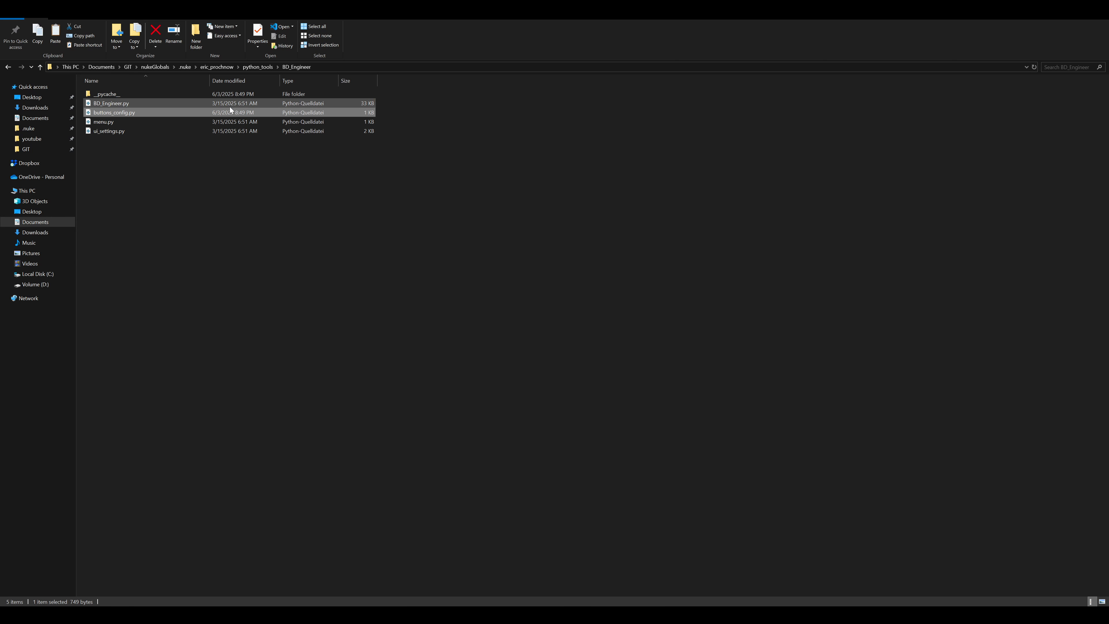
# - Open buttons_config.py from the BD_Engineer folder in Visual Studio Code and examine the saved BUTTONS entries
pyautogui.doubleClick(150, 114)
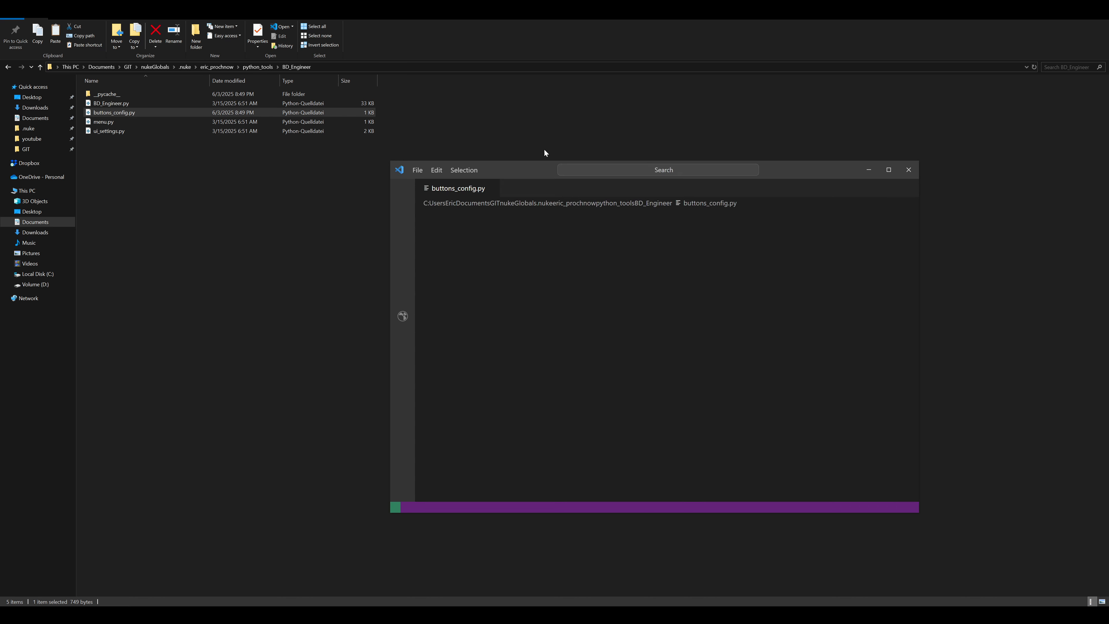
pyautogui.moveTo(509, 167); pyautogui.dragTo(354, 112)
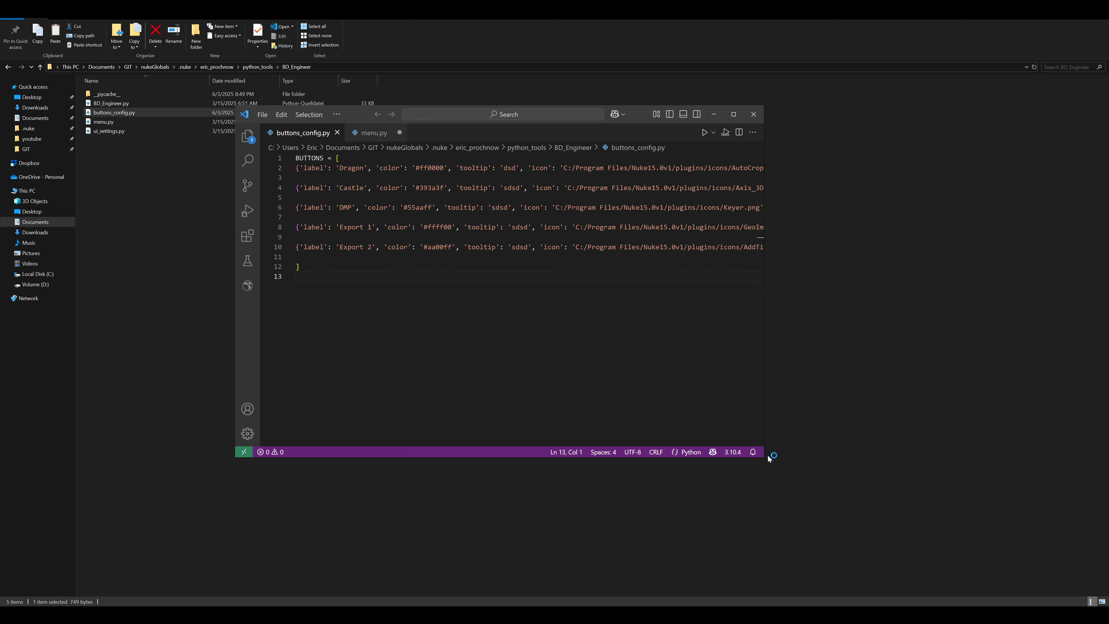
pyautogui.click(131, 112)
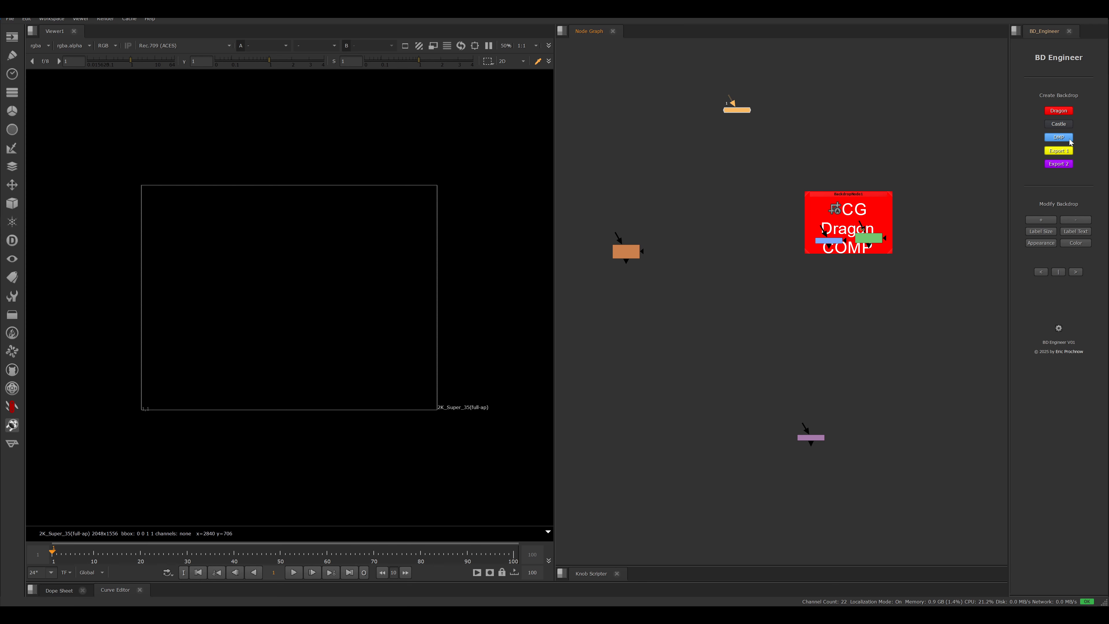
# - Create the blue backdrop titled SKY, and wrap the orange node in an Export 2 backdrop titled Output
pyautogui.write('SKY')
pyautogui.click(528, 323)
pyautogui.moveTo(580, 311); pyautogui.dragTo(649, 192)
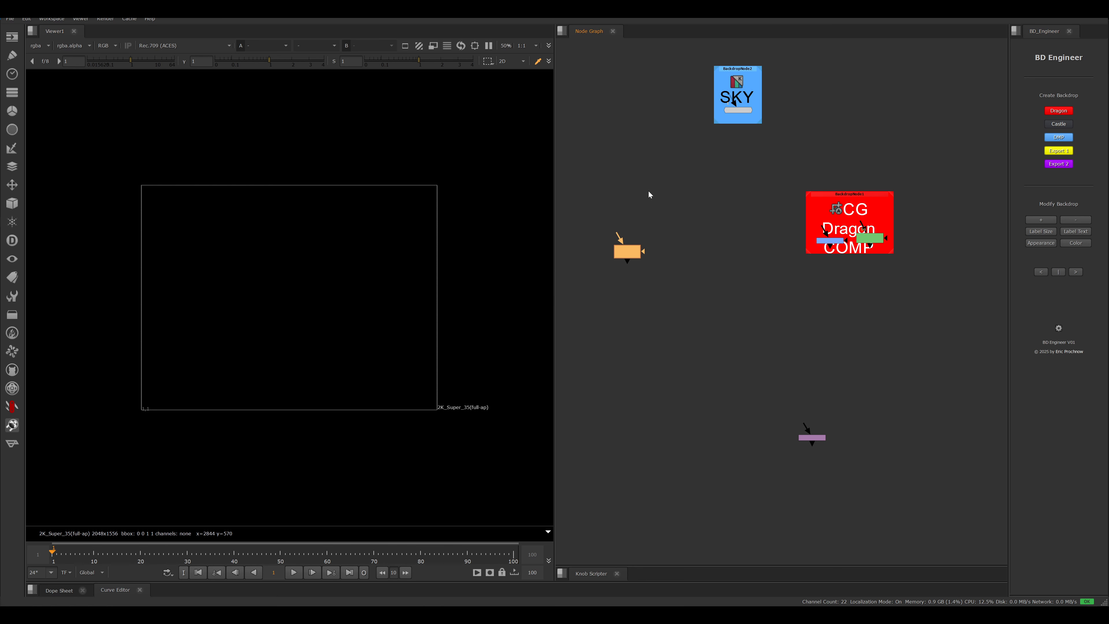
pyautogui.click(1059, 164)
pyautogui.click(529, 322)
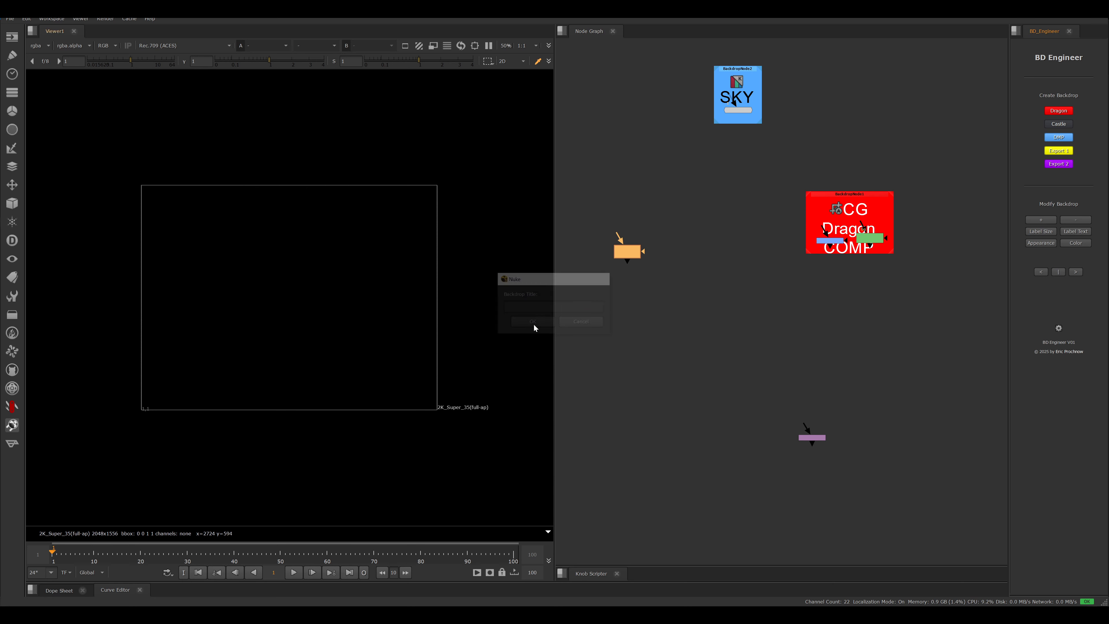
pyautogui.click(1063, 166)
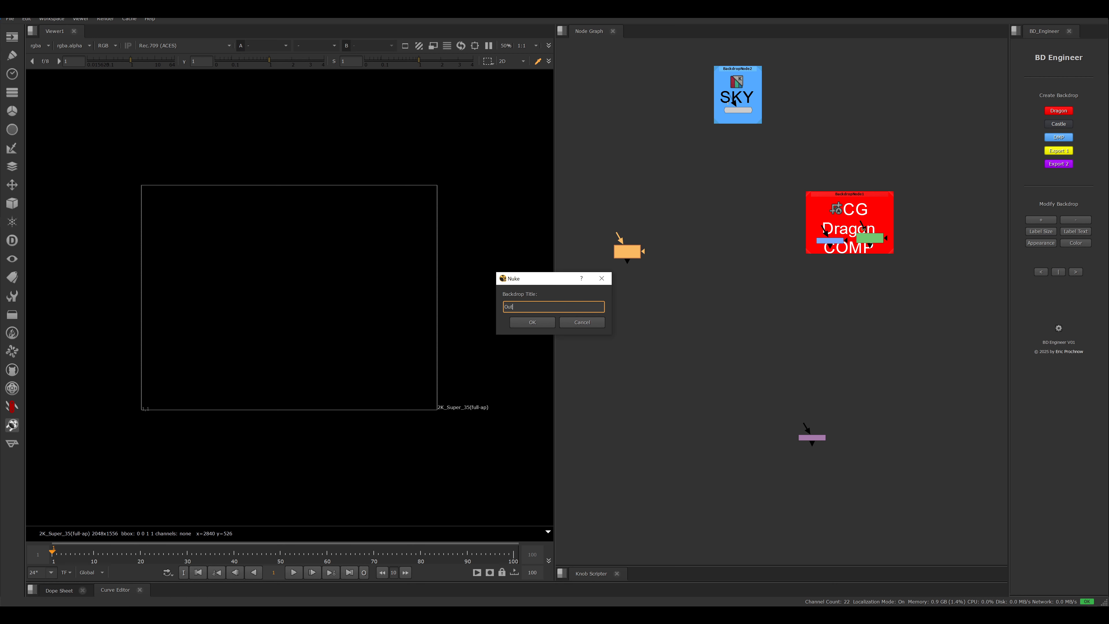
pyautogui.press('Return')
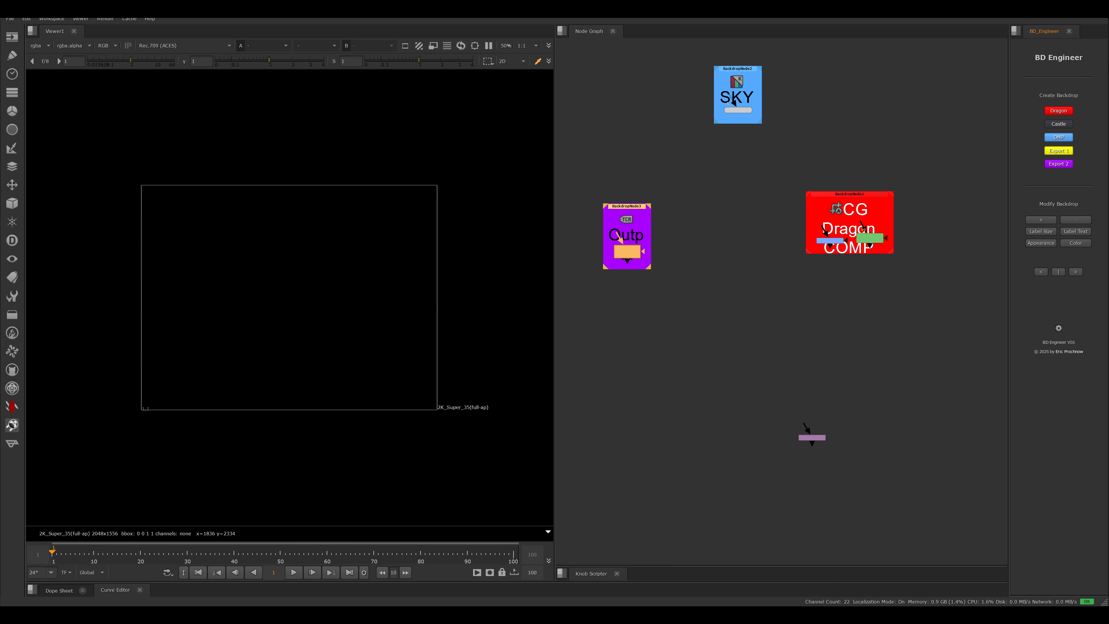
# - Enlarge the SKY, Output and CG Dragon COMP backdrops together so their labels fit around the nodes
pyautogui.scroll(-2, 708, 214)
pyautogui.scroll(1, 709, 214)
pyautogui.moveTo(901, 305); pyautogui.dragTo(585, 33)
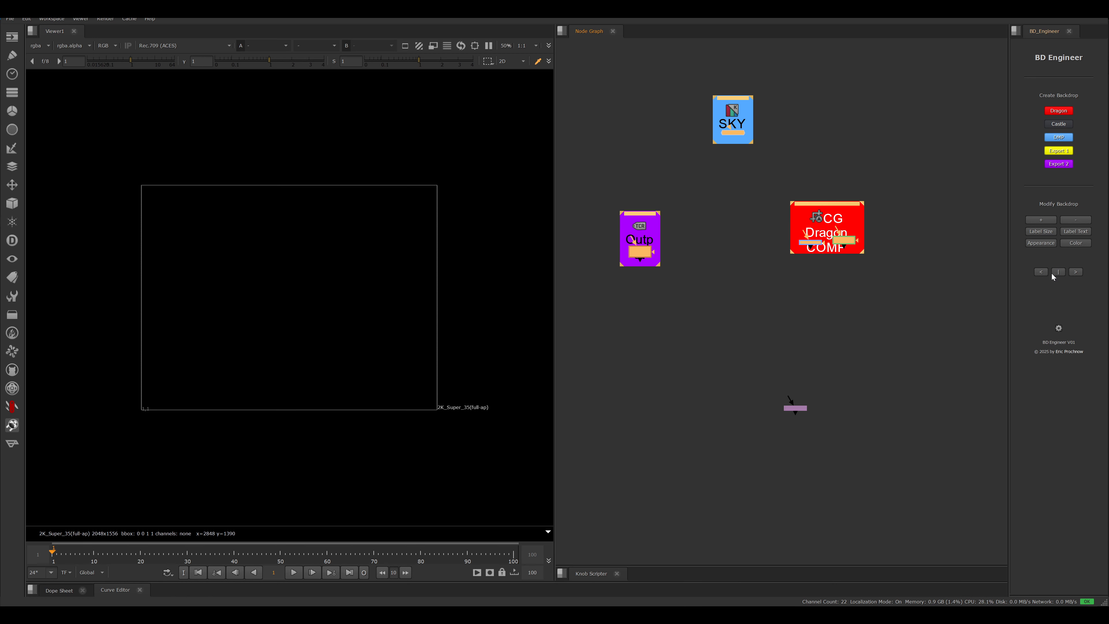
pyautogui.click(1048, 221)
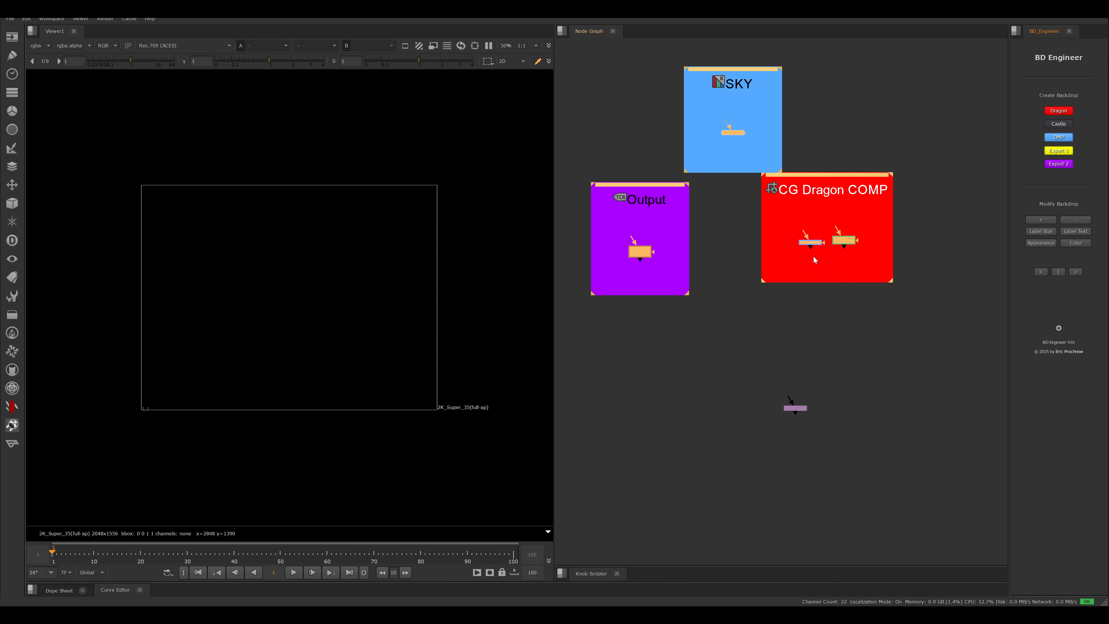
# - Move the CG Dragon COMP backdrop with its nodes clear of the SKY backdrop
pyautogui.scroll(-1, 814, 256)
pyautogui.click(847, 276)
pyautogui.moveTo(833, 187); pyautogui.dragTo(884, 209)
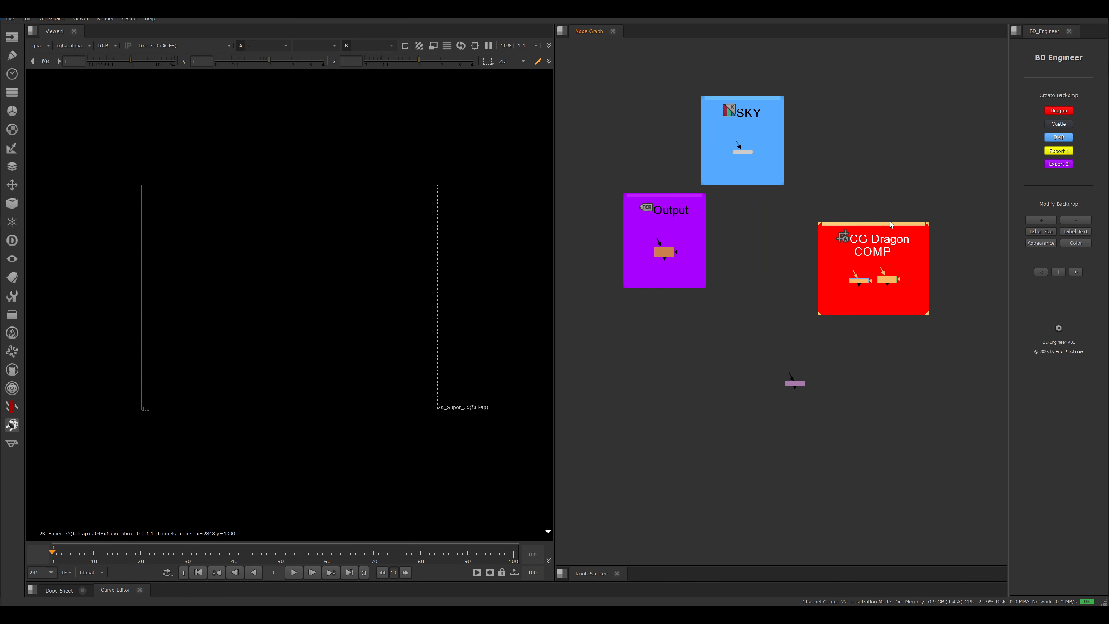